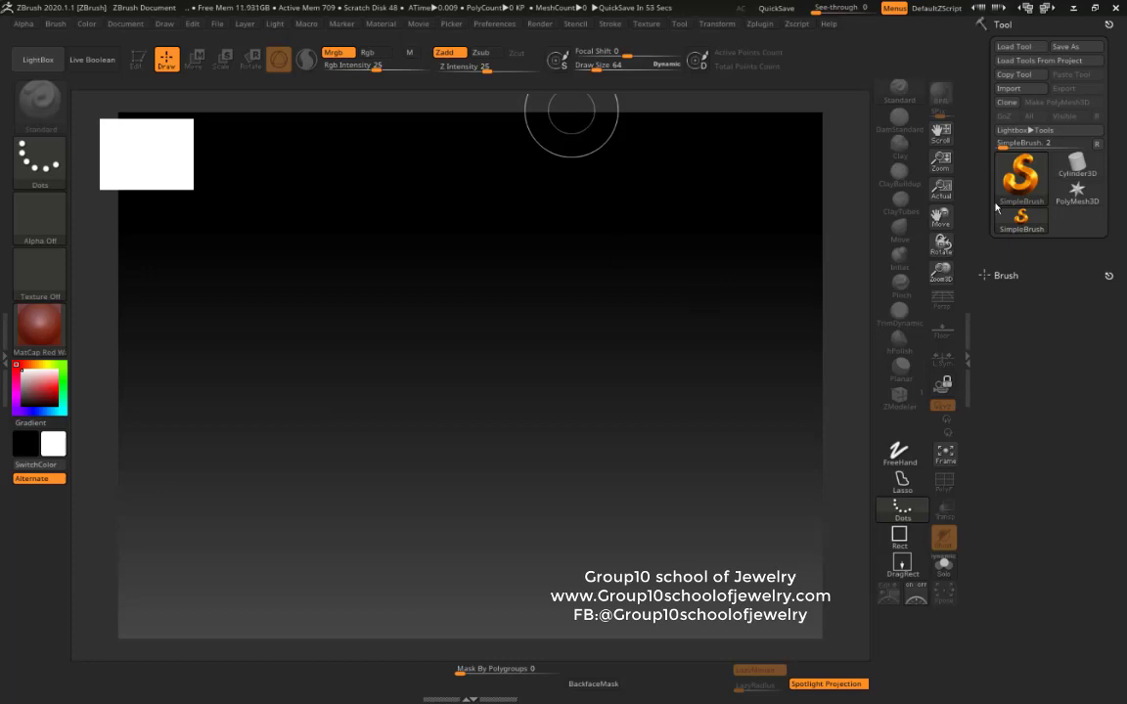
Step: Draw a sphere in the canvas centre, enter Edit mode and convert it to PolyMesh3D
{"action": "left_click_drag", "start_coordinate": [495, 405], "coordinate": [608, 405]}
{"action": "key", "text": "t"}
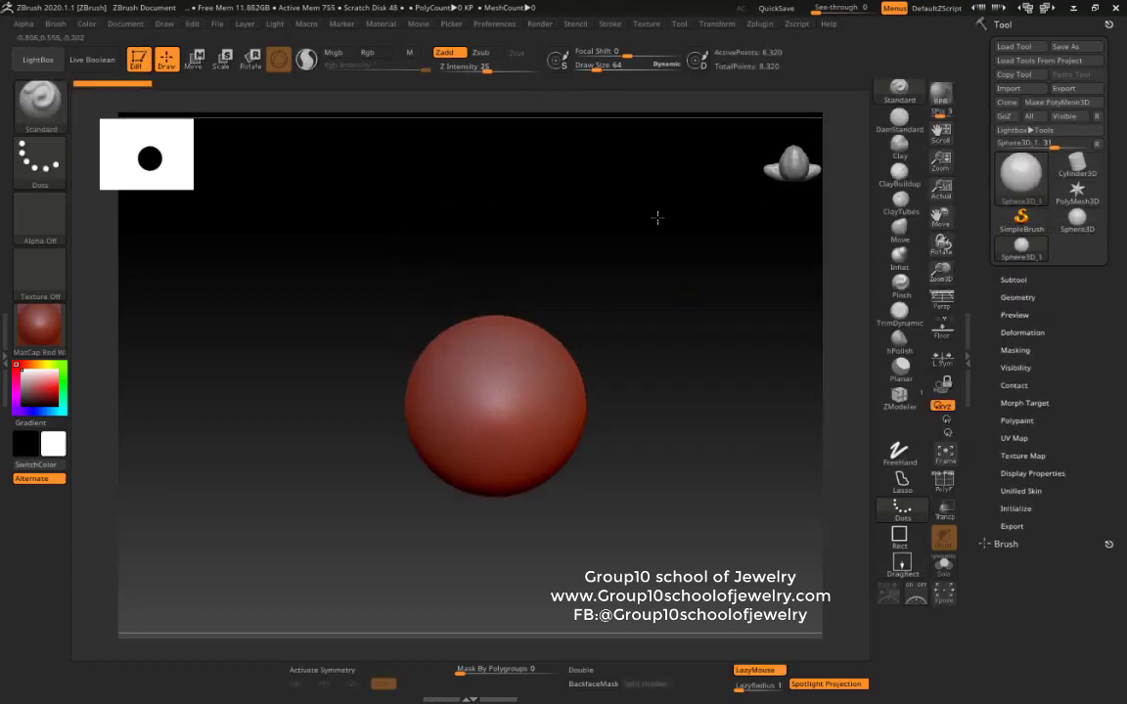
{"action": "left_click", "coordinate": [1057, 102]}
Step: Import the Ganesha image from the desktop and pin it via Spotlight, shrunk at the left
{"action": "left_click", "coordinate": [718, 24]}
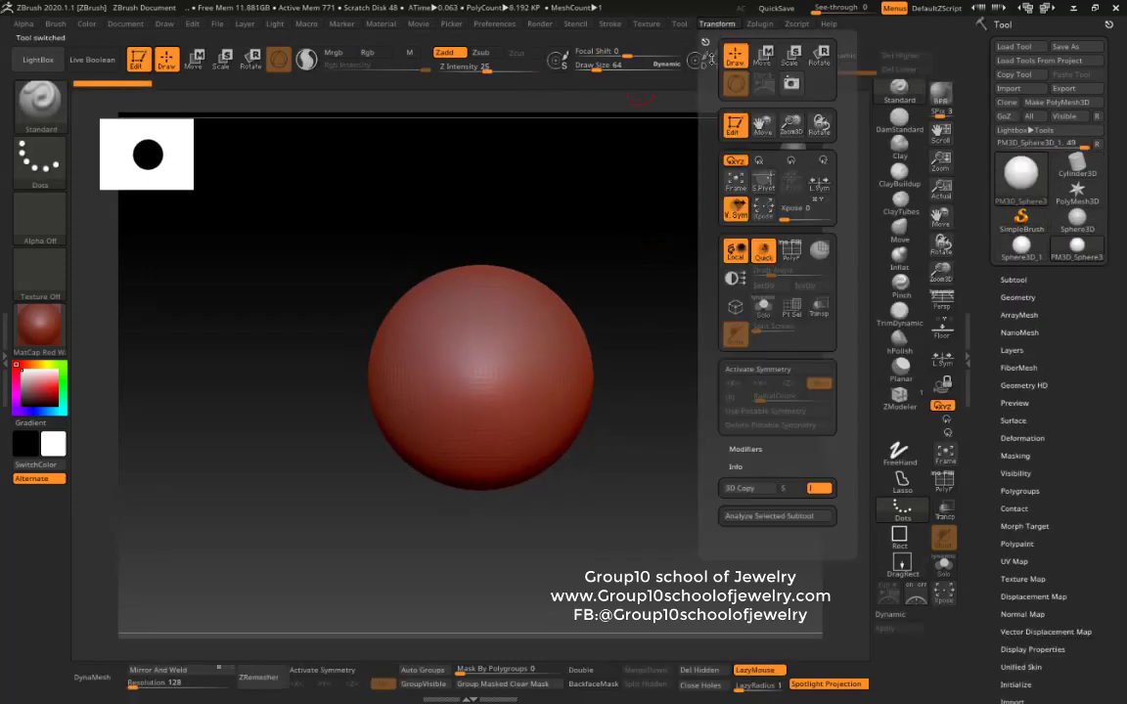
{"action": "left_click", "coordinate": [647, 24]}
{"action": "left_click", "coordinate": [729, 181]}
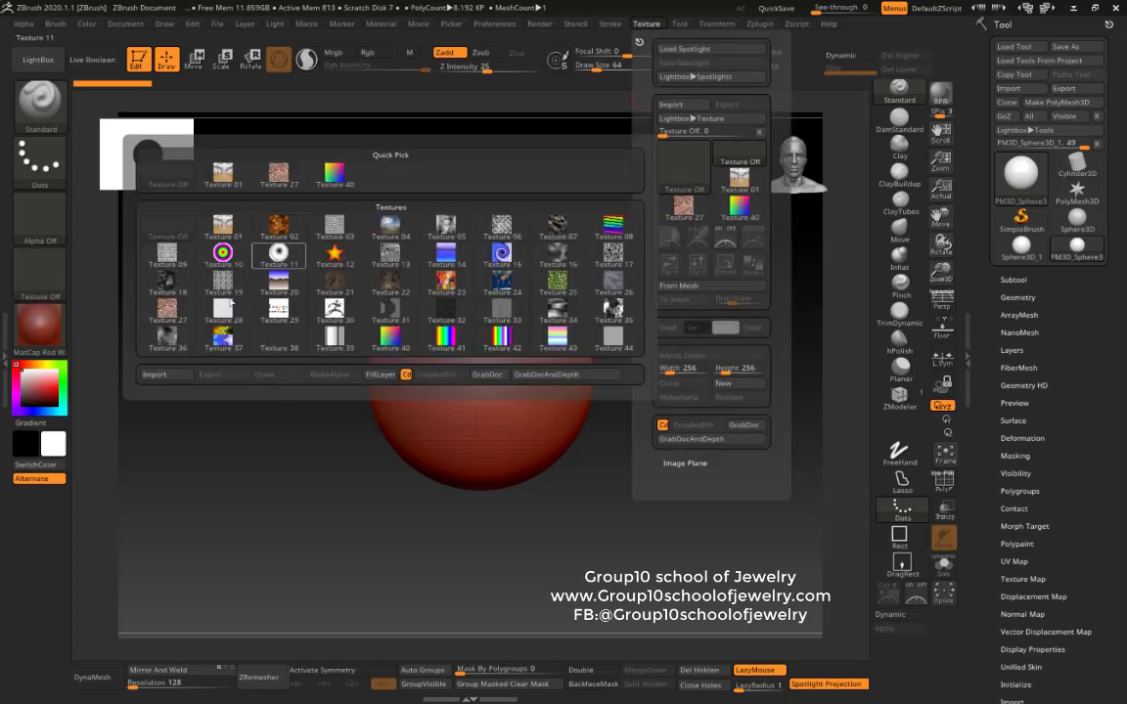
{"action": "left_click", "coordinate": [146, 516]}
{"action": "left_click", "coordinate": [61, 114]}
{"action": "double_click", "coordinate": [415, 402]}
{"action": "left_click", "coordinate": [647, 23]}
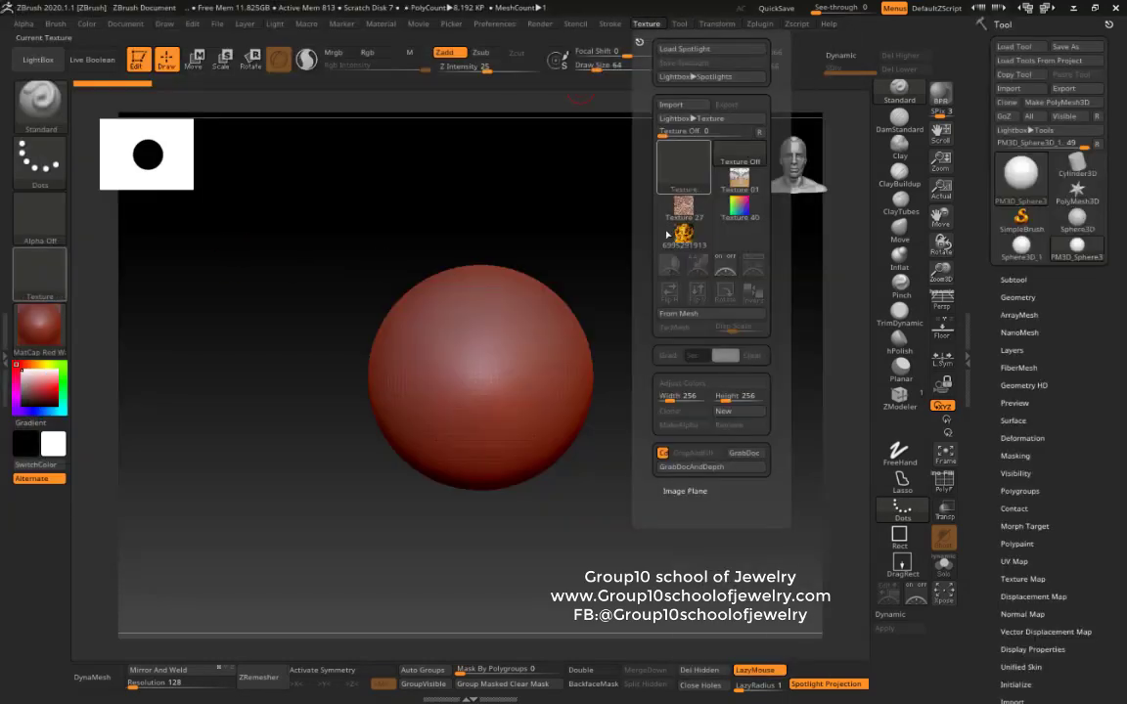
{"action": "left_click", "coordinate": [729, 309]}
{"action": "mouse_move", "coordinate": [432, 309]}
{"action": "left_mouse_down"}
{"action": "mouse_move", "coordinate": [411, 294]}
{"action": "mouse_move", "coordinate": [299, 277]}
{"action": "left_mouse_up"}
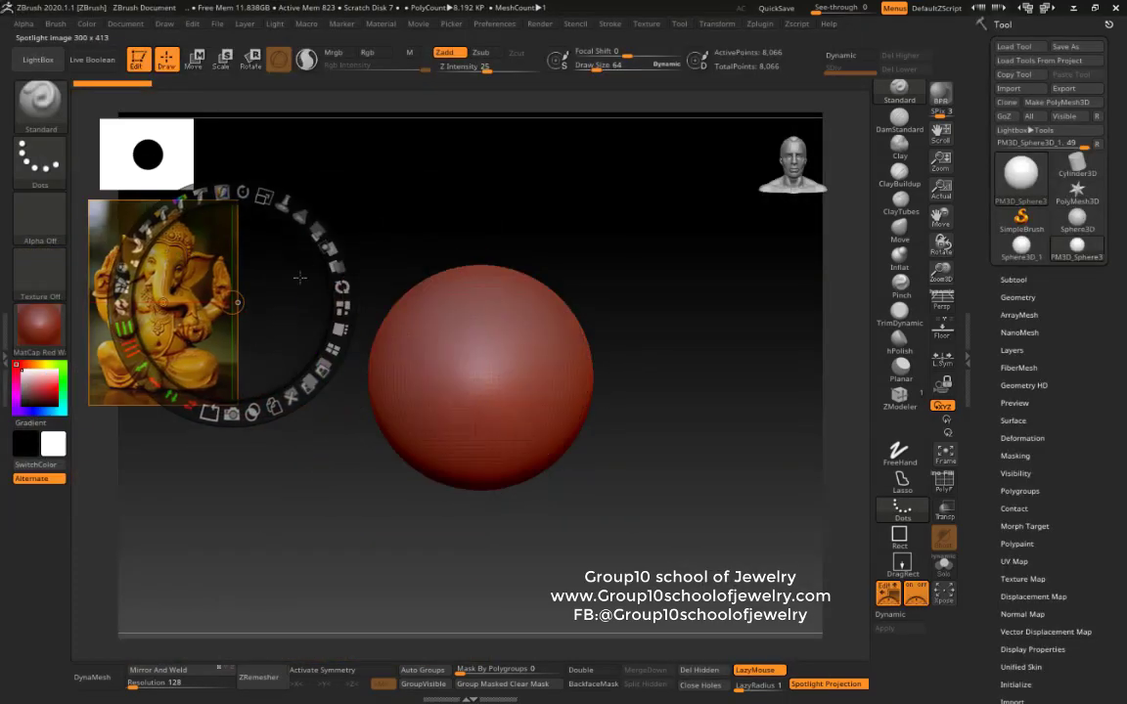
{"action": "key", "text": "shift+z"}
{"action": "key", "text": "shift+z"}
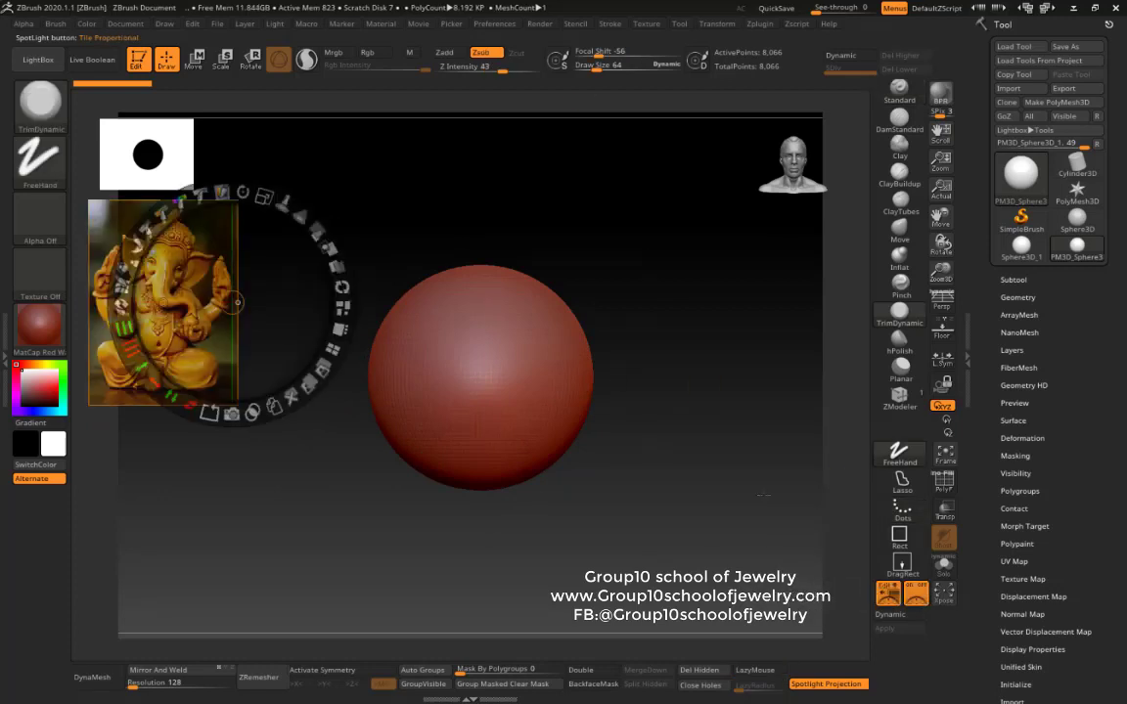
{"action": "key", "text": "z"}
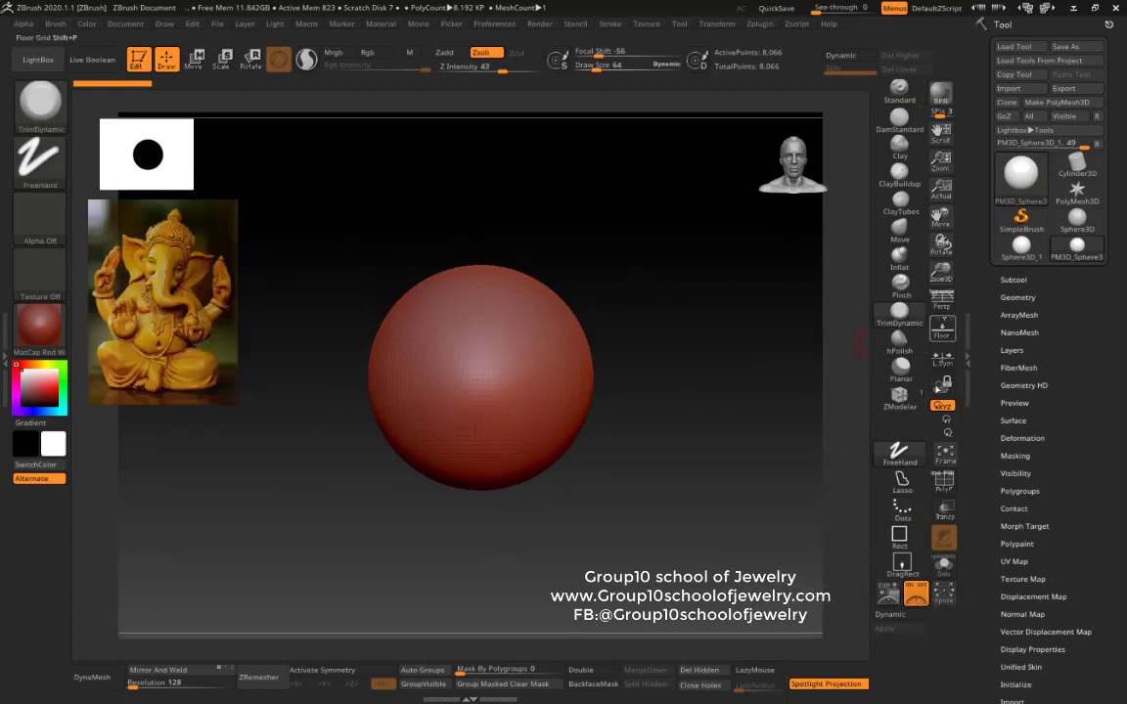
Step: Turn on the floor grid and set the Ganesha image as the front grid map with Fill Mode 3
{"action": "key", "text": "shift+p"}
{"action": "left_click", "coordinate": [6, 343]}
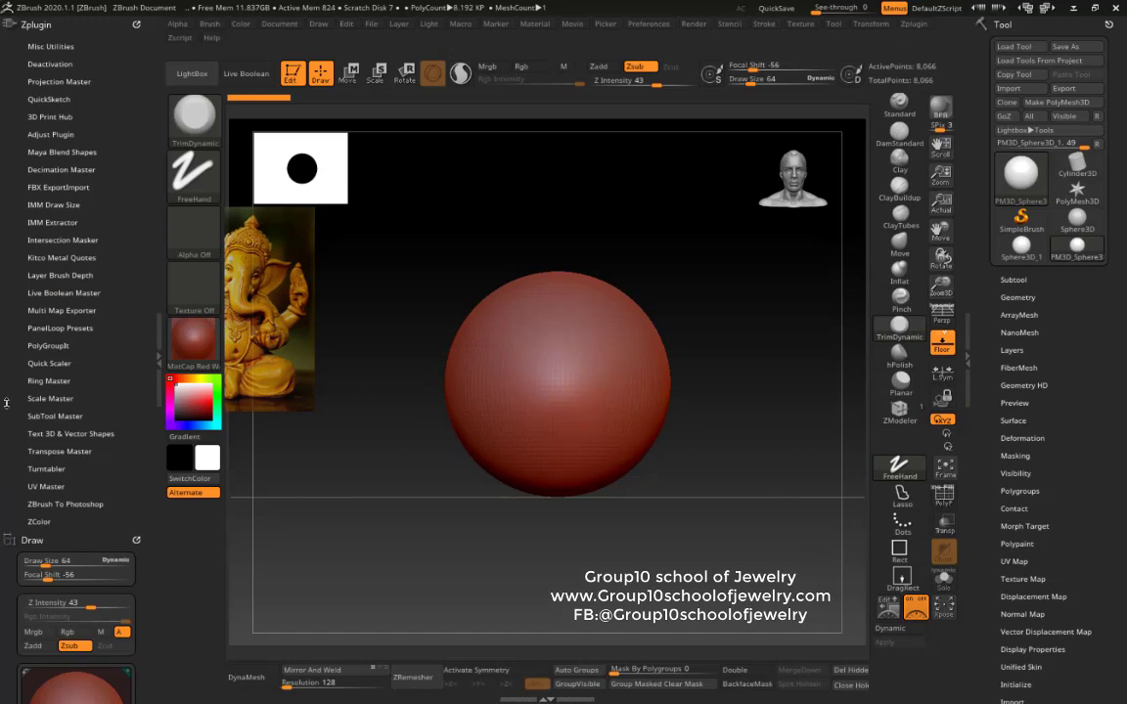
{"action": "scroll", "coordinate": [79, 394], "scroll_direction": "down", "scroll_amount": 1}
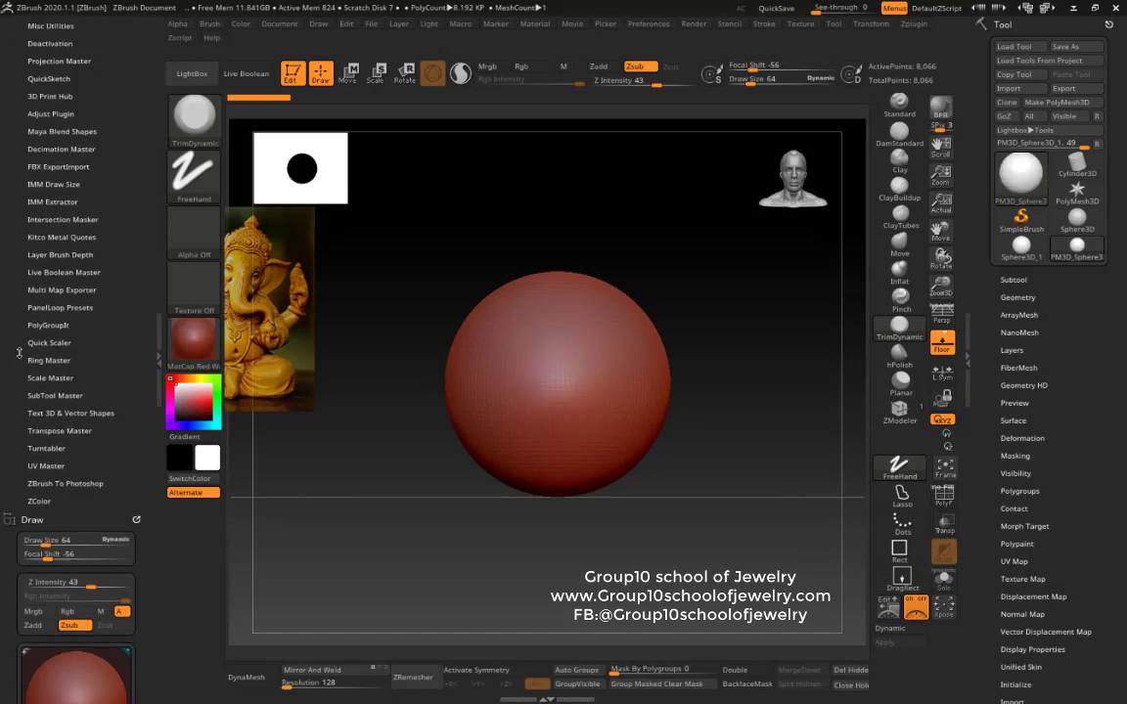
{"action": "scroll", "coordinate": [113, 323], "scroll_direction": "down", "scroll_amount": 1}
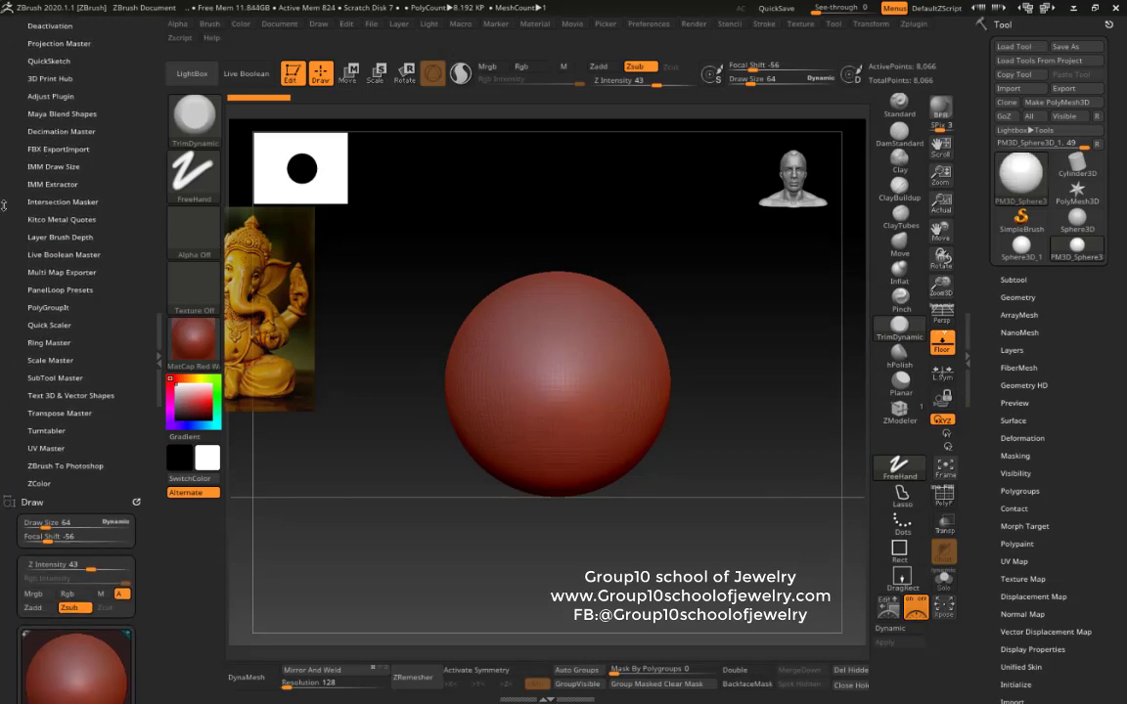
{"action": "scroll", "coordinate": [116, 221], "scroll_direction": "up", "scroll_amount": 1}
{"action": "scroll", "coordinate": [71, 255], "scroll_direction": "up", "scroll_amount": 1}
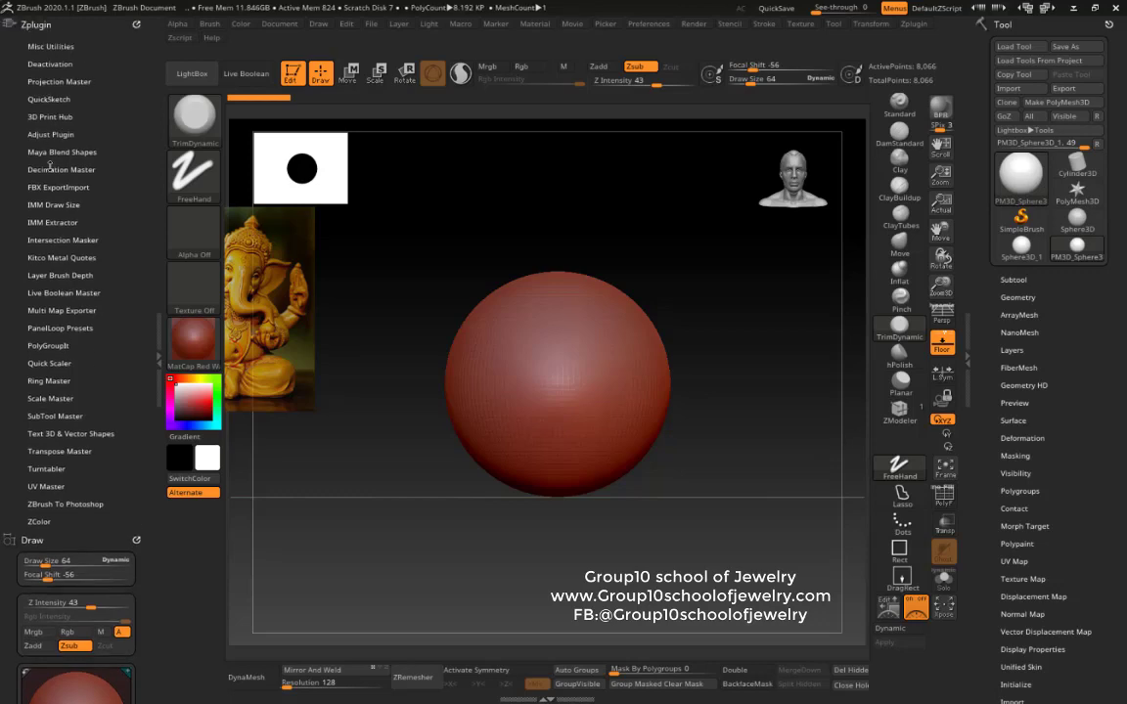
{"action": "scroll", "coordinate": [53, 338], "scroll_direction": "down", "scroll_amount": 5}
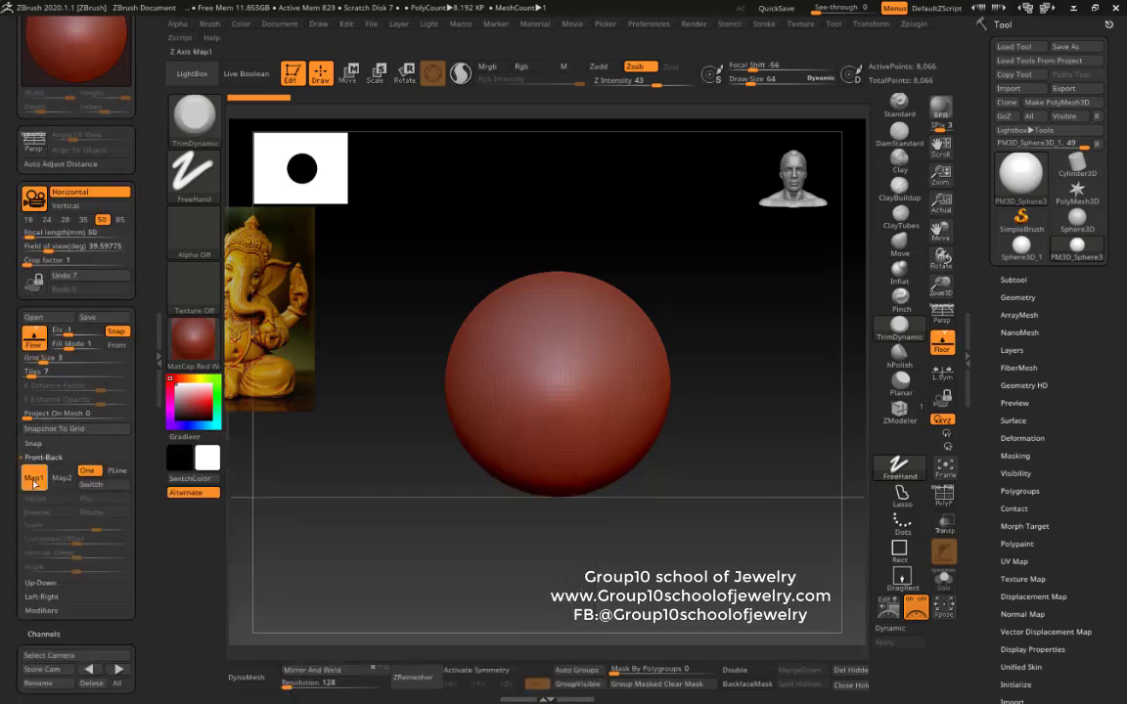
{"action": "left_click", "coordinate": [48, 672]}
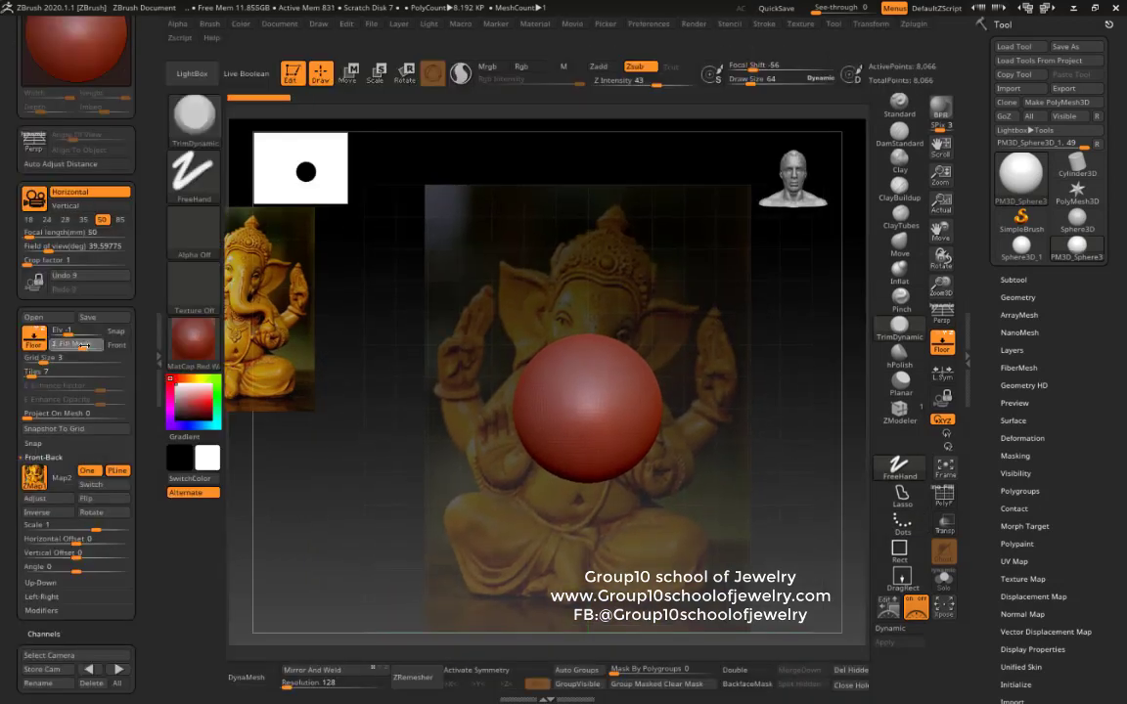
{"action": "left_click", "coordinate": [83, 345]}
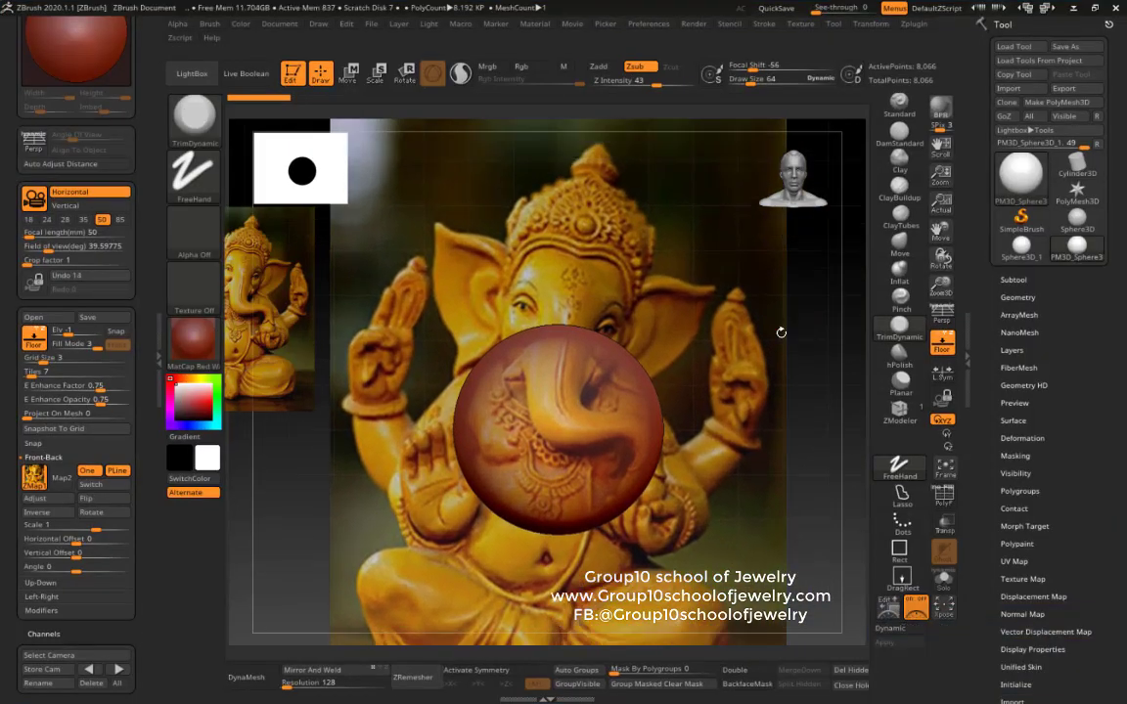
{"action": "key", "text": "w"}
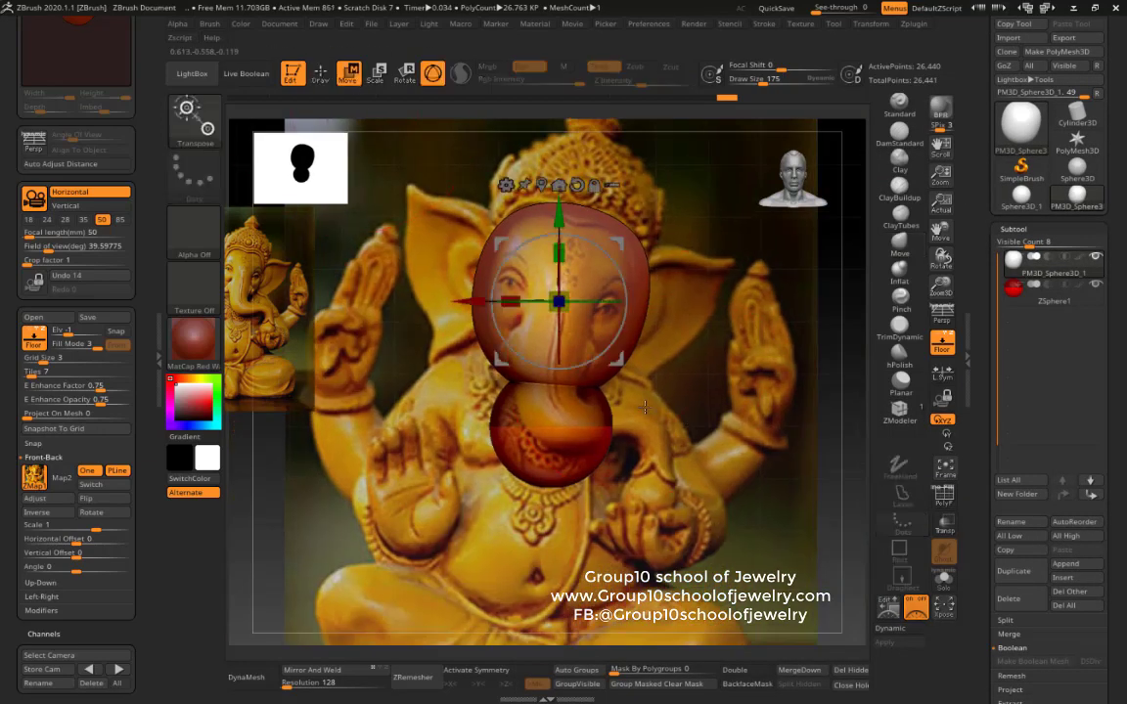
Step: Solo the ZSphere subtool and draw and position child ZSpheres into a curved trunk chain
{"action": "left_click", "coordinate": [548, 293], "text": "alt"}
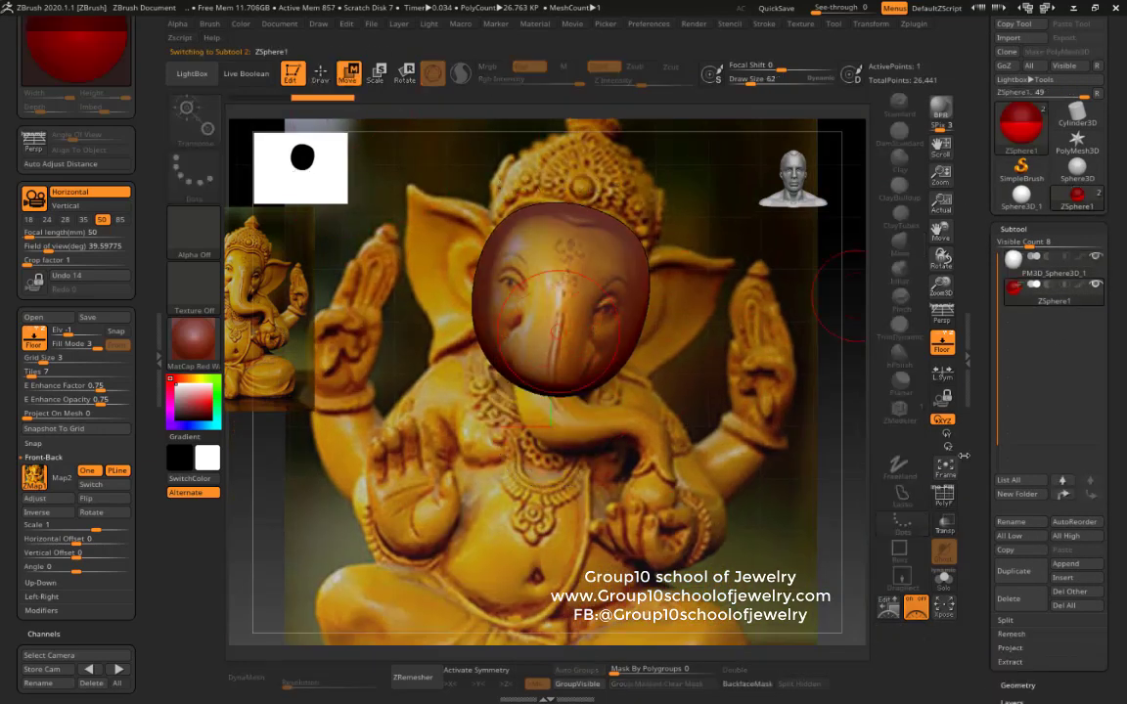
{"action": "key", "text": "ctrl+shift+s"}
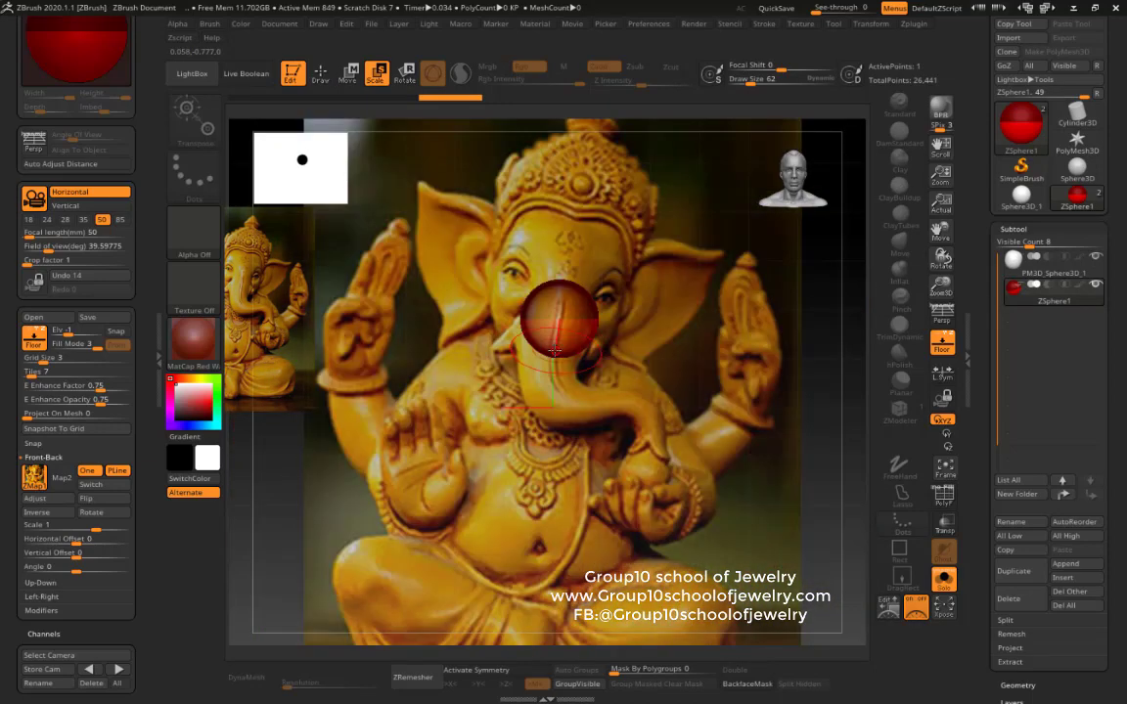
{"action": "key", "text": "q"}
{"action": "mouse_move", "coordinate": [553, 357]}
{"action": "left_mouse_down"}
{"action": "mouse_move", "coordinate": [545, 385]}
{"action": "mouse_move", "coordinate": [565, 413]}
{"action": "mouse_move", "coordinate": [636, 401]}
{"action": "left_mouse_up"}
{"action": "key", "text": "w"}
{"action": "key", "text": "q"}
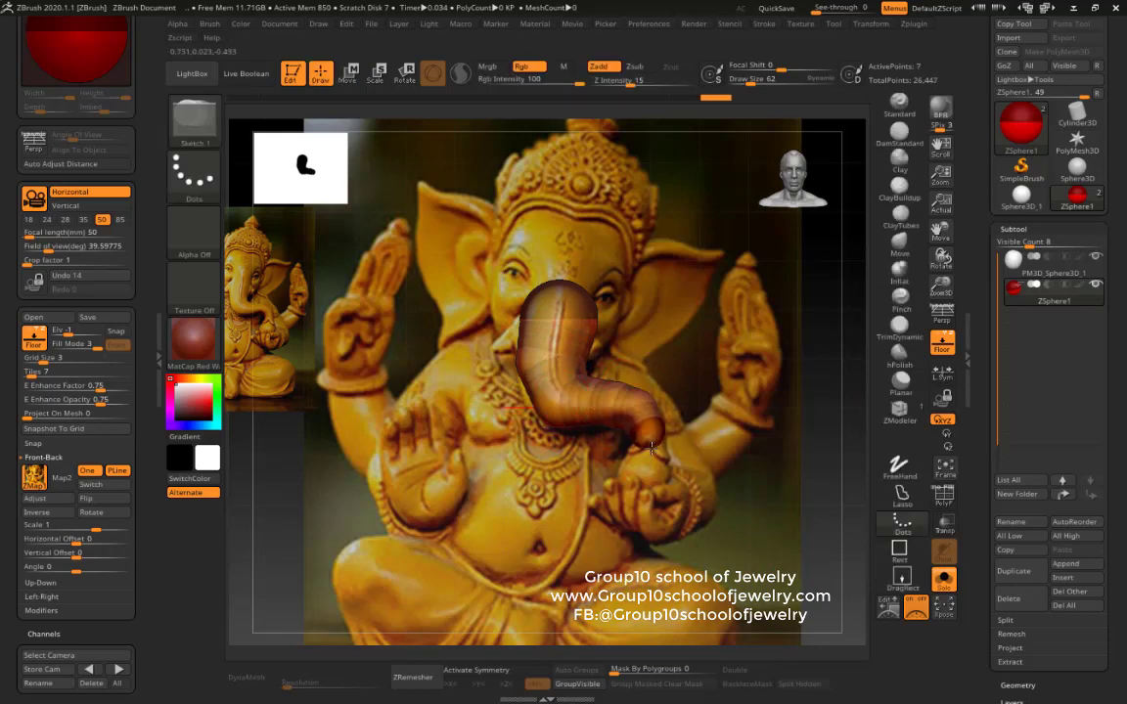
{"action": "left_click_drag", "start_coordinate": [652, 448], "coordinate": [622, 367]}
{"action": "key", "text": "w"}
Step: Unsolo to show the head, reselect the trunk and preview it as an adaptive skin
{"action": "left_click", "coordinate": [945, 584]}
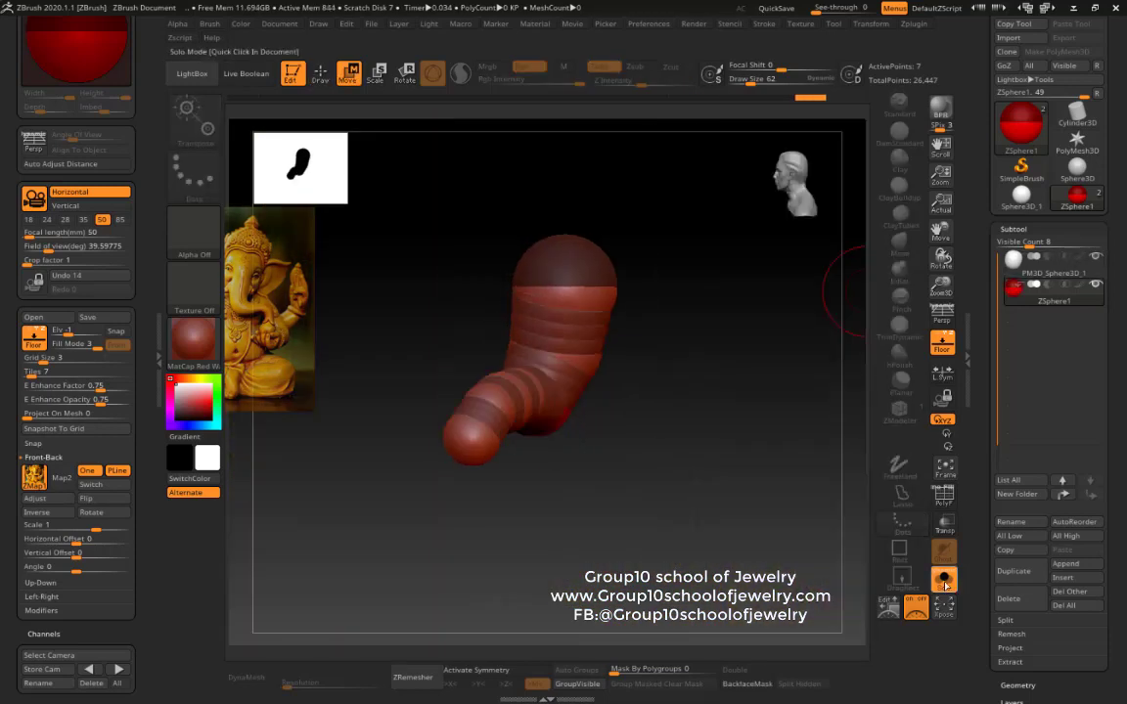
{"action": "left_click", "coordinate": [945, 584]}
{"action": "left_click", "coordinate": [583, 347], "text": "alt"}
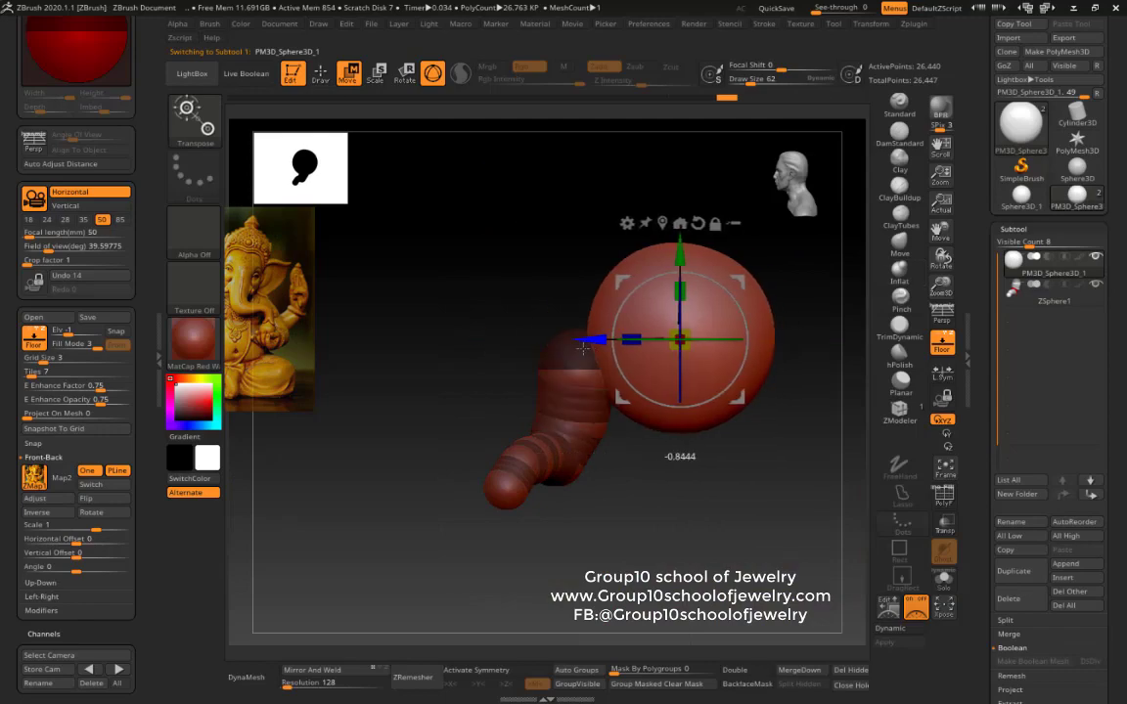
{"action": "left_click", "coordinate": [482, 396], "text": "alt"}
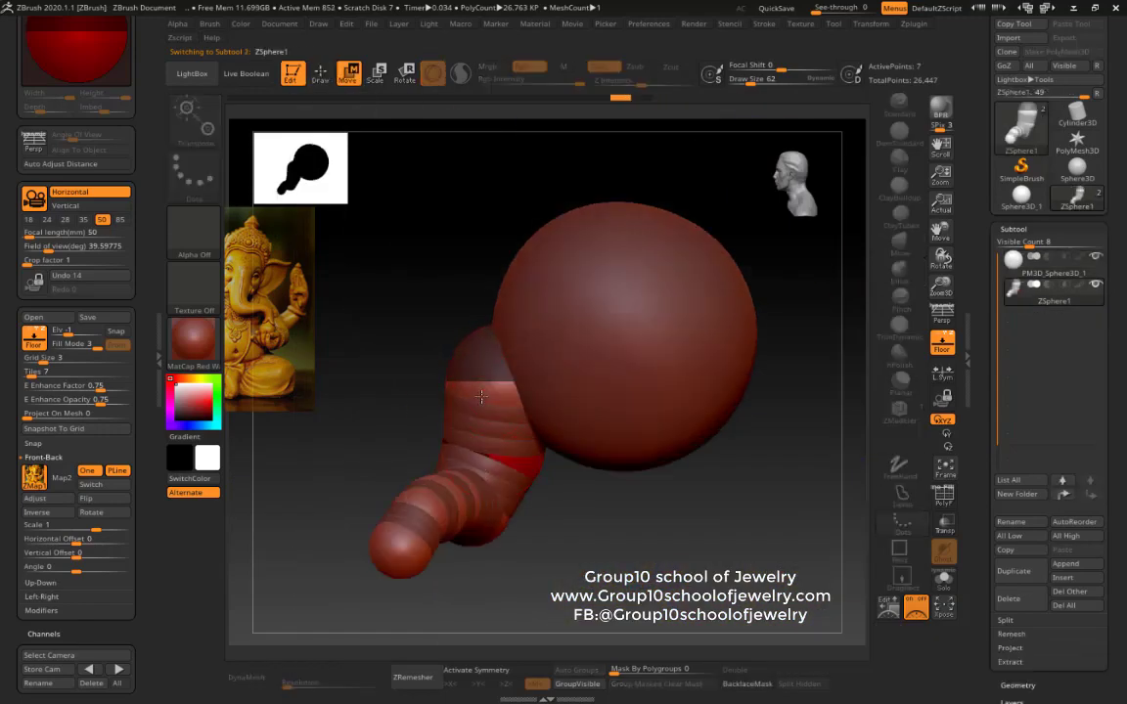
{"action": "mouse_move", "coordinate": [533, 468]}
{"action": "left_mouse_down", "text": "shift"}
{"action": "mouse_move", "coordinate": [668, 420]}
{"action": "mouse_move", "coordinate": [578, 431]}
{"action": "left_mouse_up", "text": "shift"}
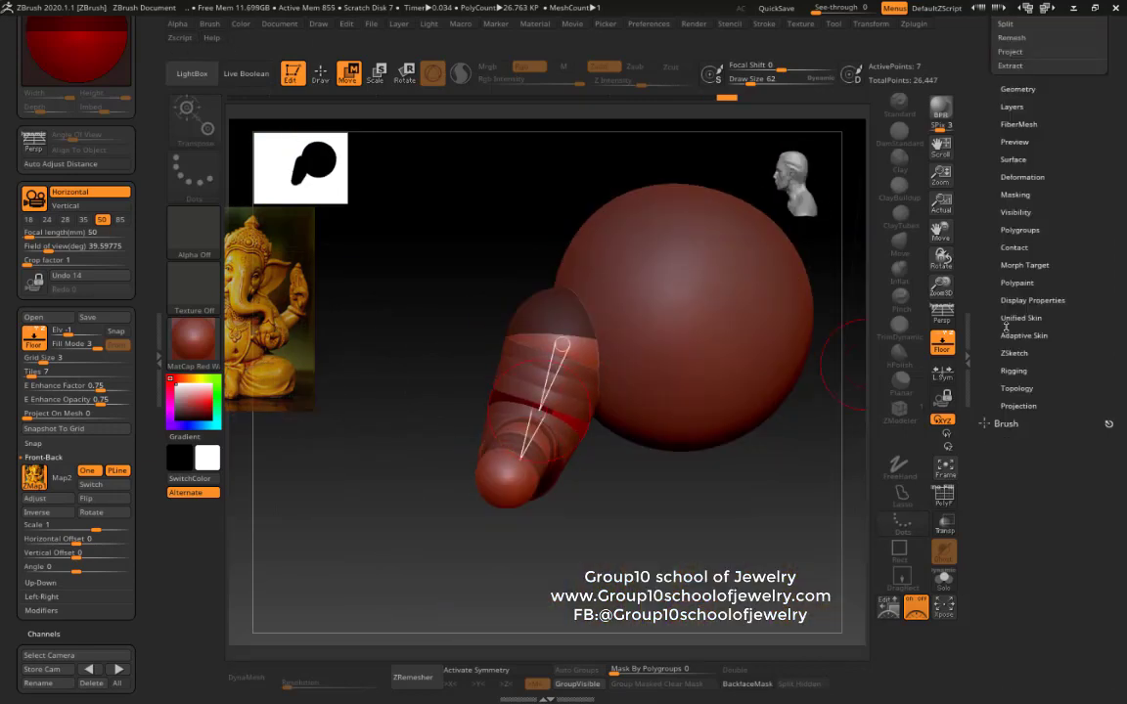
{"action": "left_click", "coordinate": [1009, 147]}
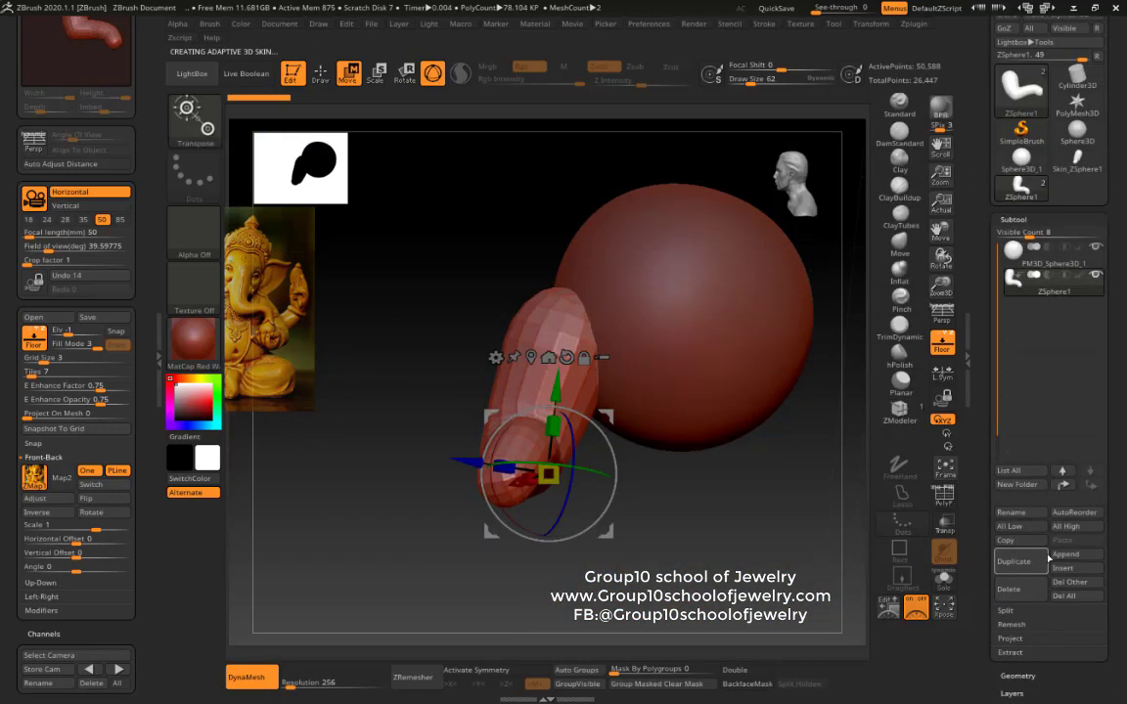
Step: Make the adaptive skin, replace the ZSphere subtool with it, and DynaMesh it at resolution 96
{"action": "left_click", "coordinate": [1031, 651]}
{"action": "left_click", "coordinate": [853, 616]}
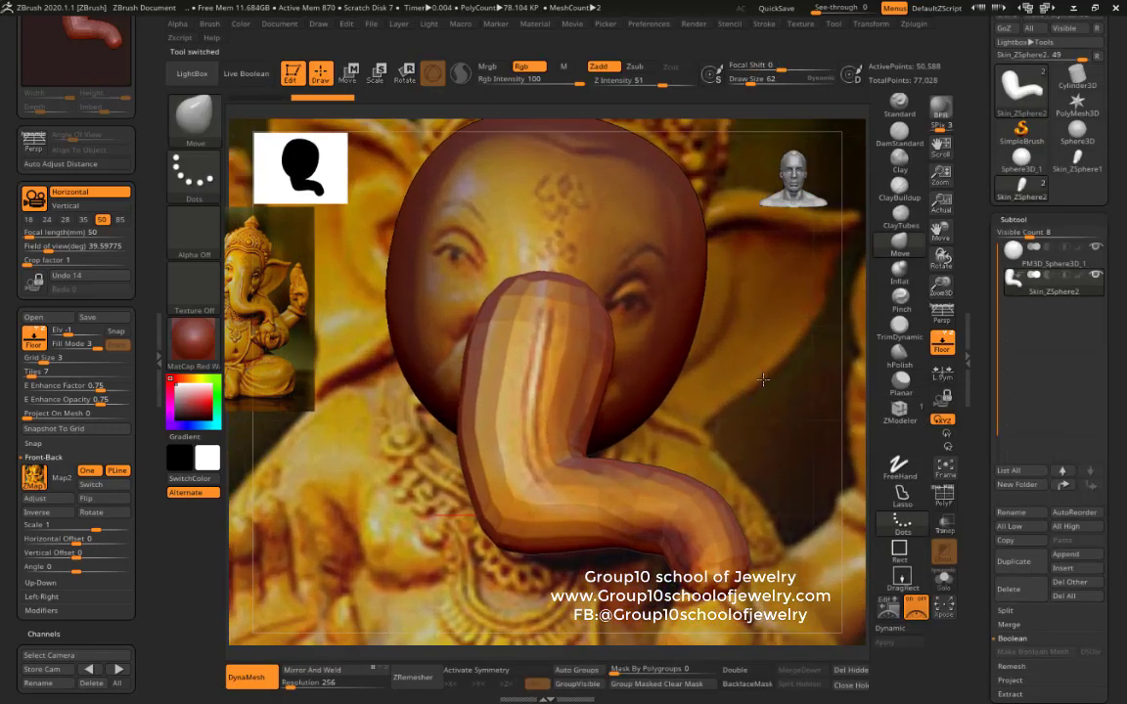
{"action": "left_click_drag", "start_coordinate": [290, 689], "coordinate": [286, 688]}
{"action": "type", "text": "96"}
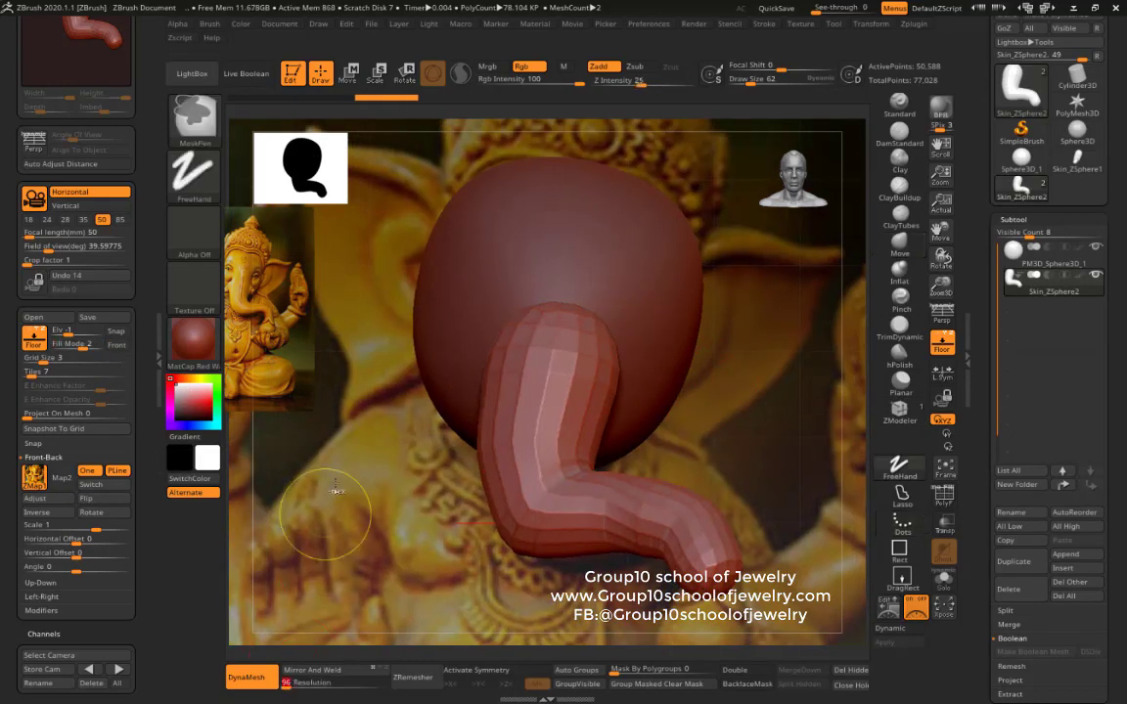
{"action": "key", "text": "s"}
Step: Shape the trunk with a size-216 brush, then sculpt eye and brow forms with Clay
{"action": "left_click_drag", "start_coordinate": [675, 355], "coordinate": [728, 356]}
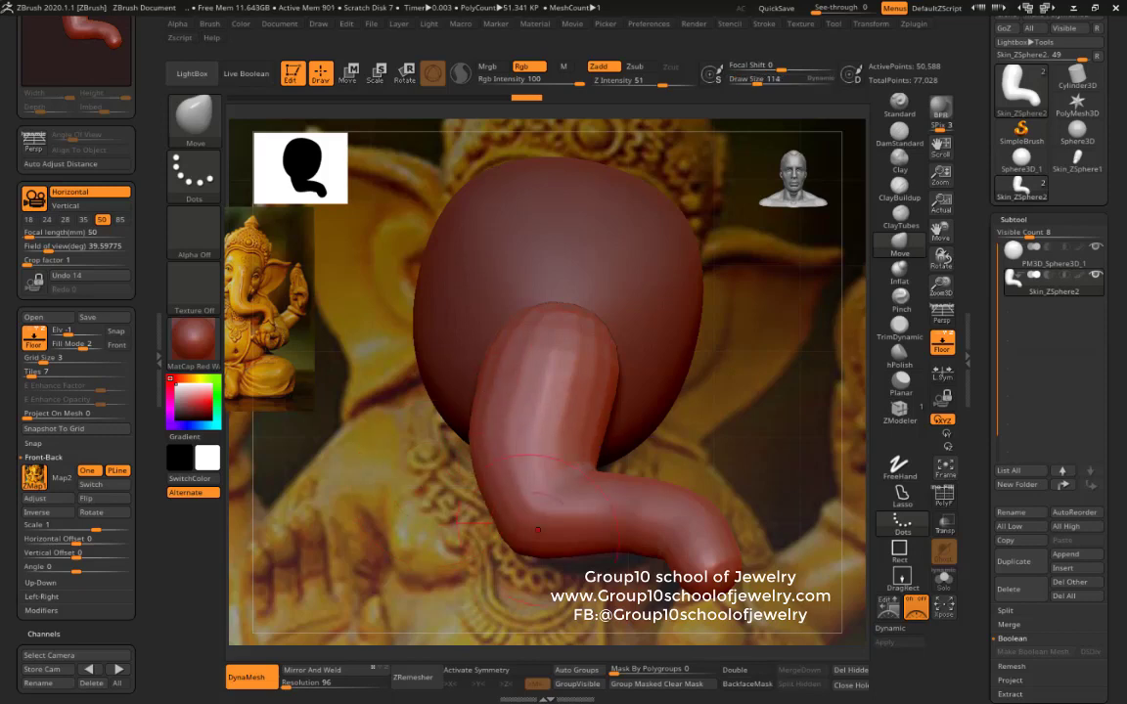
{"action": "left_click_drag", "start_coordinate": [592, 562], "coordinate": [742, 487]}
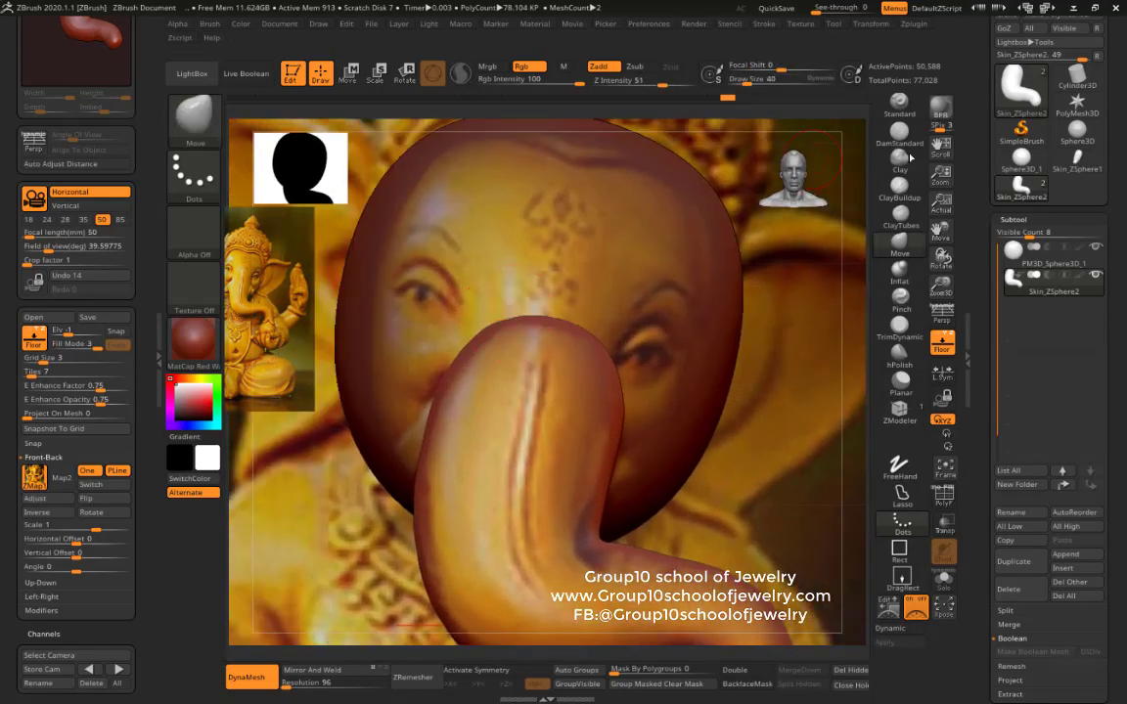
{"action": "left_click", "coordinate": [900, 159]}
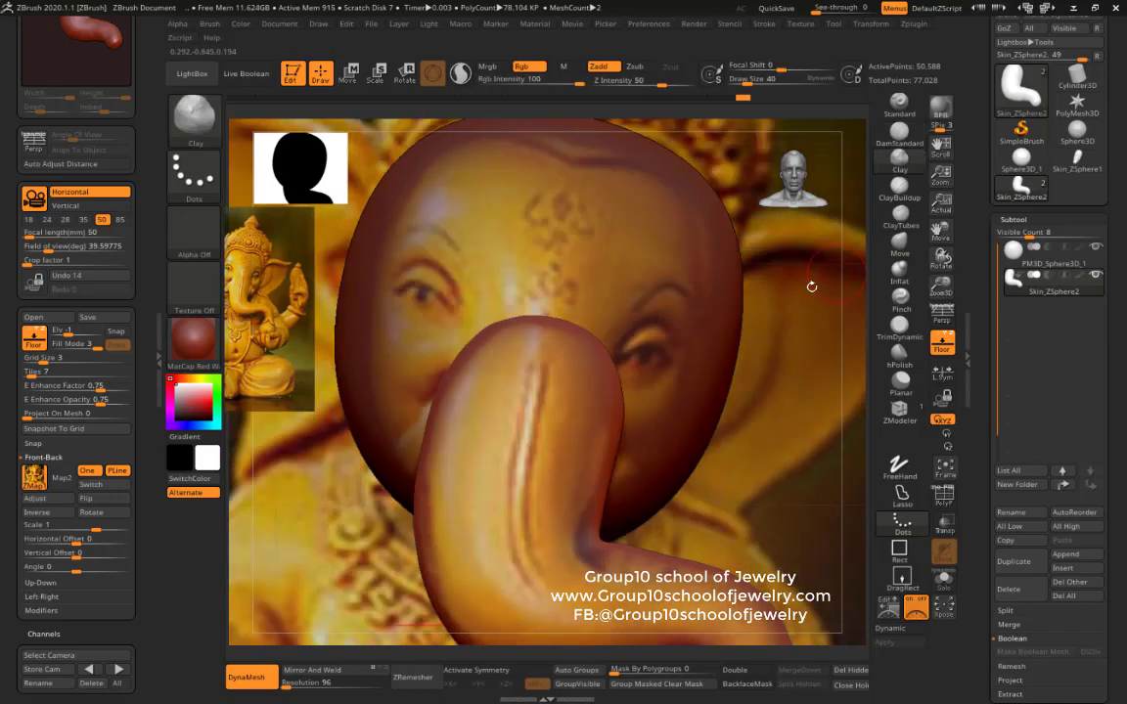
{"action": "left_click_drag", "start_coordinate": [98, 386], "coordinate": [60, 400]}
{"action": "left_click", "coordinate": [668, 341], "text": "alt"}
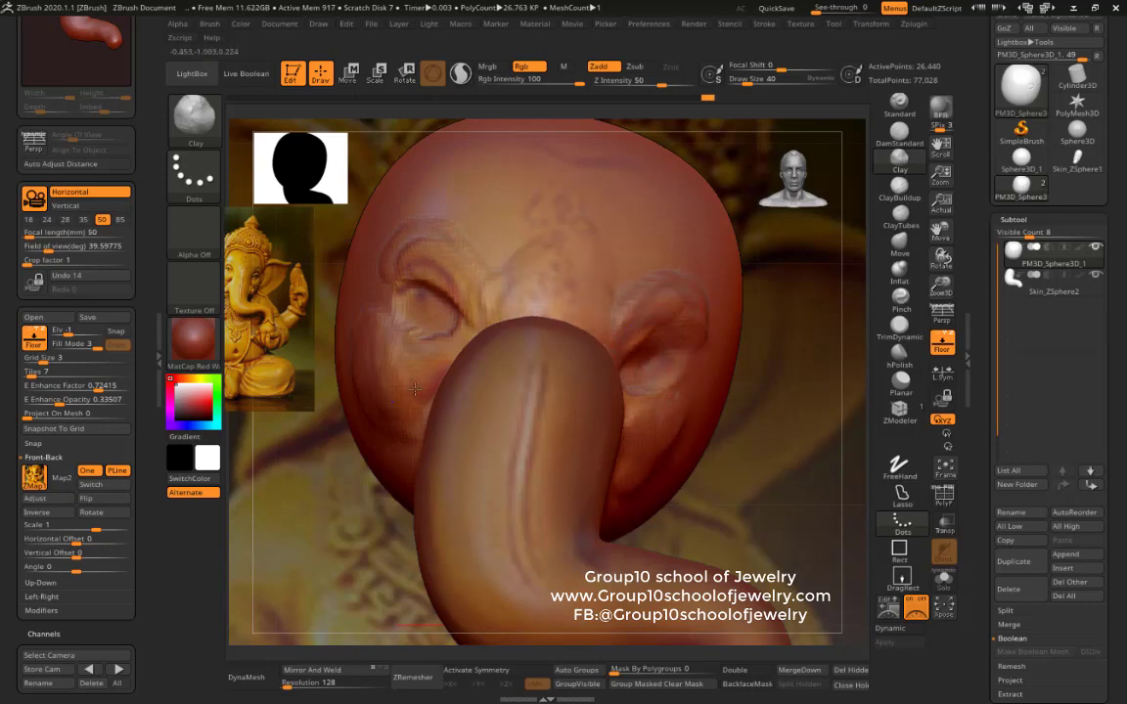
Step: Turn off the floor, mask all but the dent, and Transpose-move it outward from the head
{"action": "left_click_drag", "start_coordinate": [684, 432], "coordinate": [455, 330]}
{"action": "key", "text": "shift+p"}
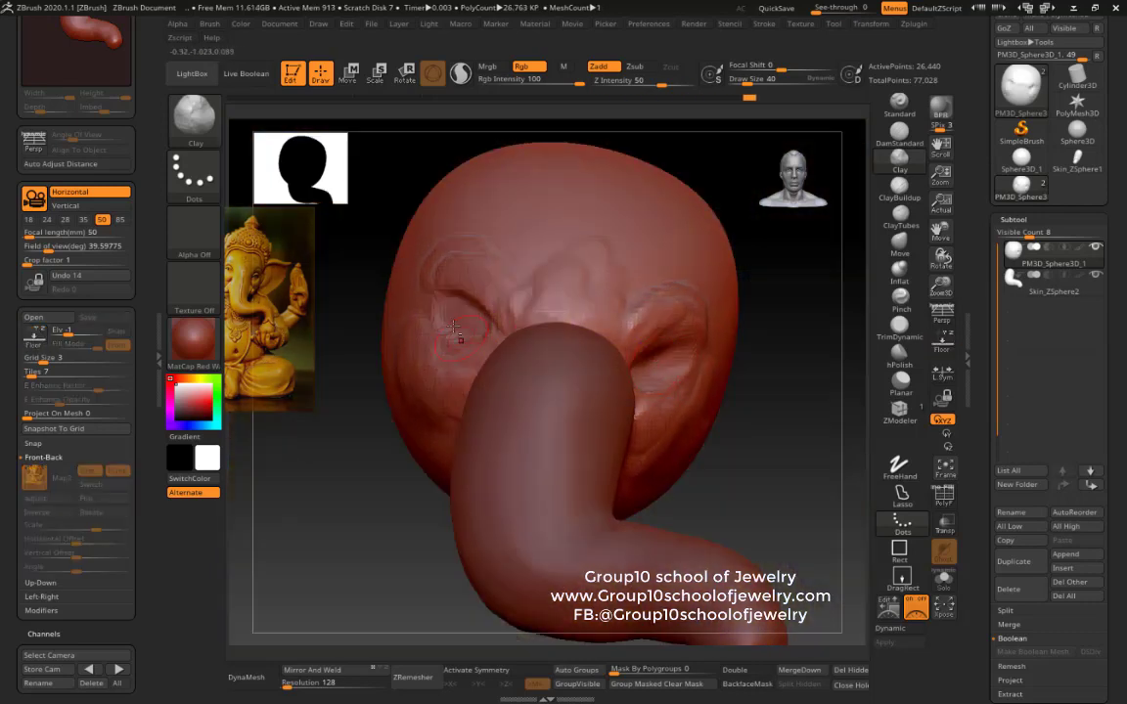
{"action": "double_click", "coordinate": [155, 364]}
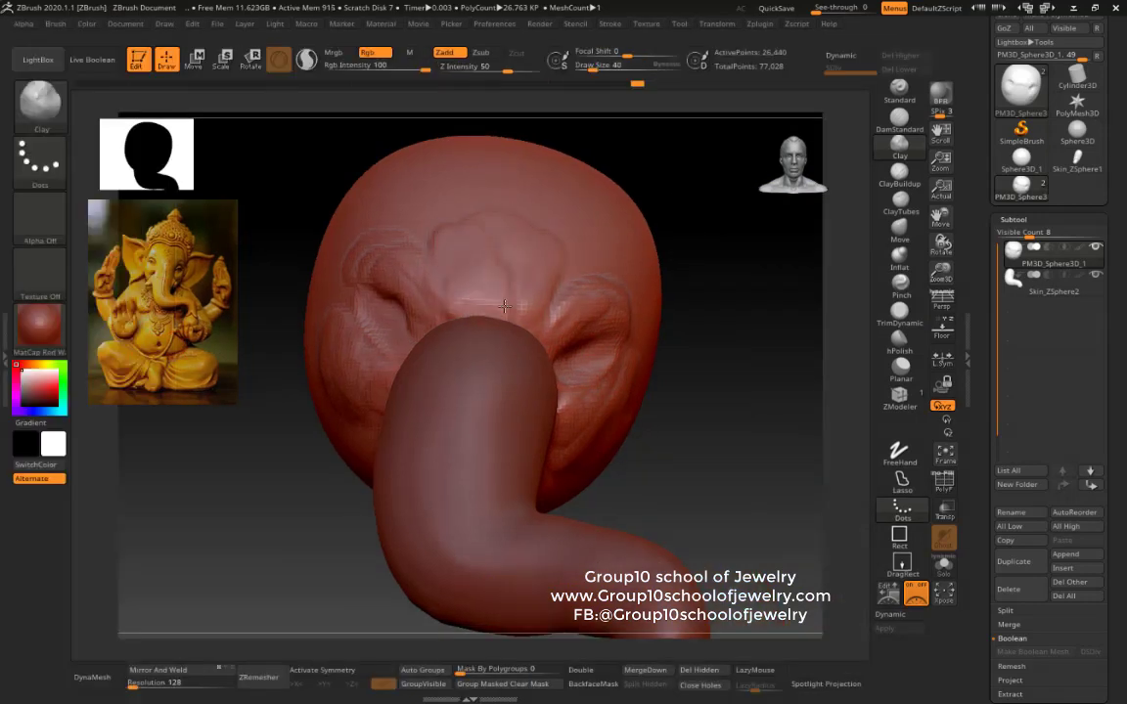
{"action": "left_click_drag", "start_coordinate": [763, 548], "coordinate": [533, 344]}
{"action": "mouse_move", "coordinate": [594, 319]}
{"action": "right_mouse_down"}
{"action": "mouse_move", "coordinate": [389, 382]}
{"action": "mouse_move", "coordinate": [483, 419]}
{"action": "right_mouse_up"}
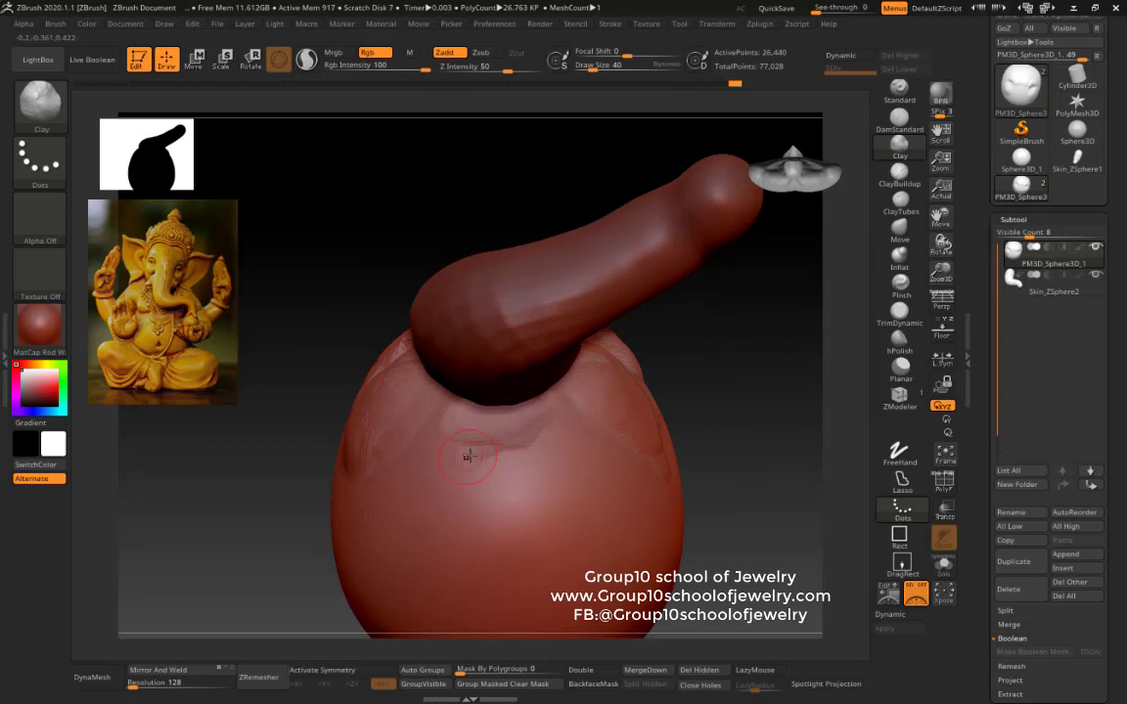
{"action": "left_click", "coordinate": [349, 402], "text": "ctrl"}
{"action": "right_click_drag", "start_coordinate": [349, 403], "coordinate": [655, 382]}
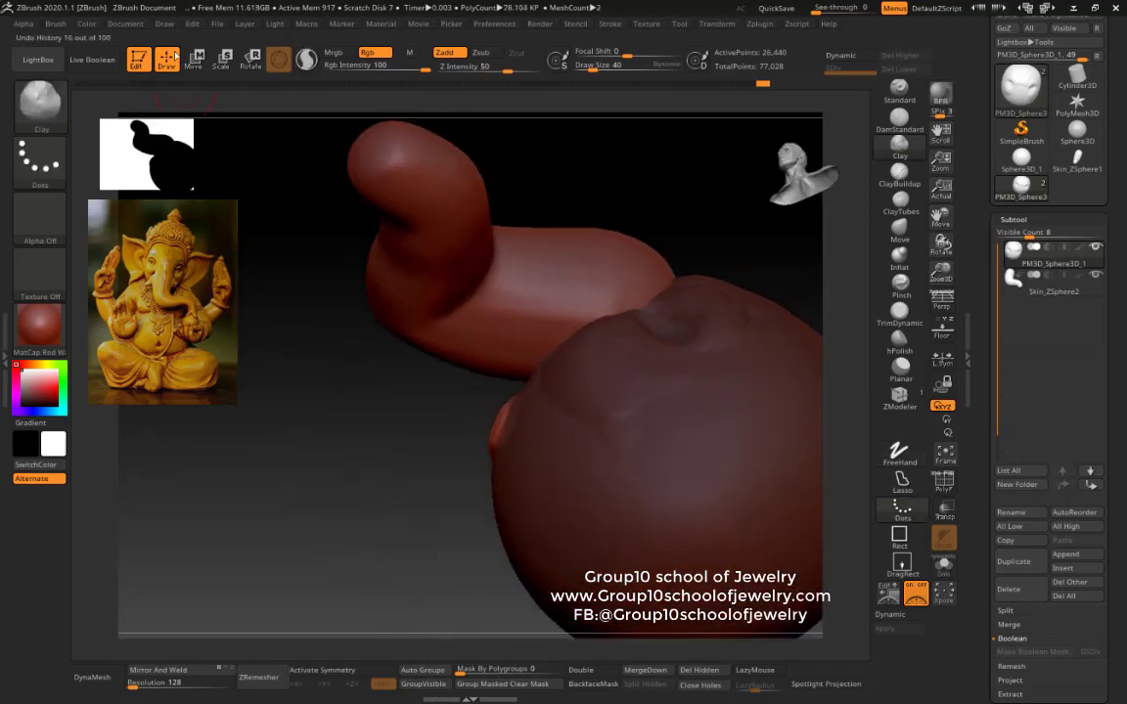
{"action": "key", "text": "w"}
{"action": "left_click", "coordinate": [494, 428]}
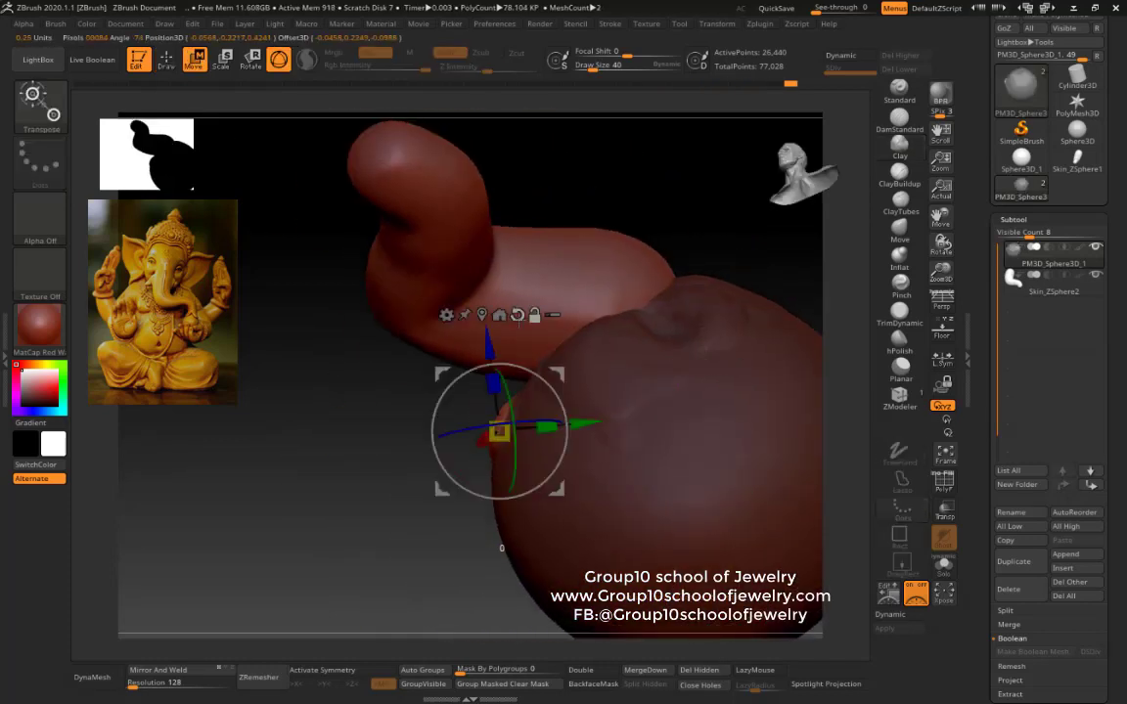
{"action": "right_click_drag", "start_coordinate": [485, 541], "coordinate": [465, 535]}
{"action": "key", "text": "q"}
Step: Pull the protrusion to a point with the Move brush, then DynaMesh the model
{"action": "right_click_drag", "start_coordinate": [404, 427], "coordinate": [596, 440]}
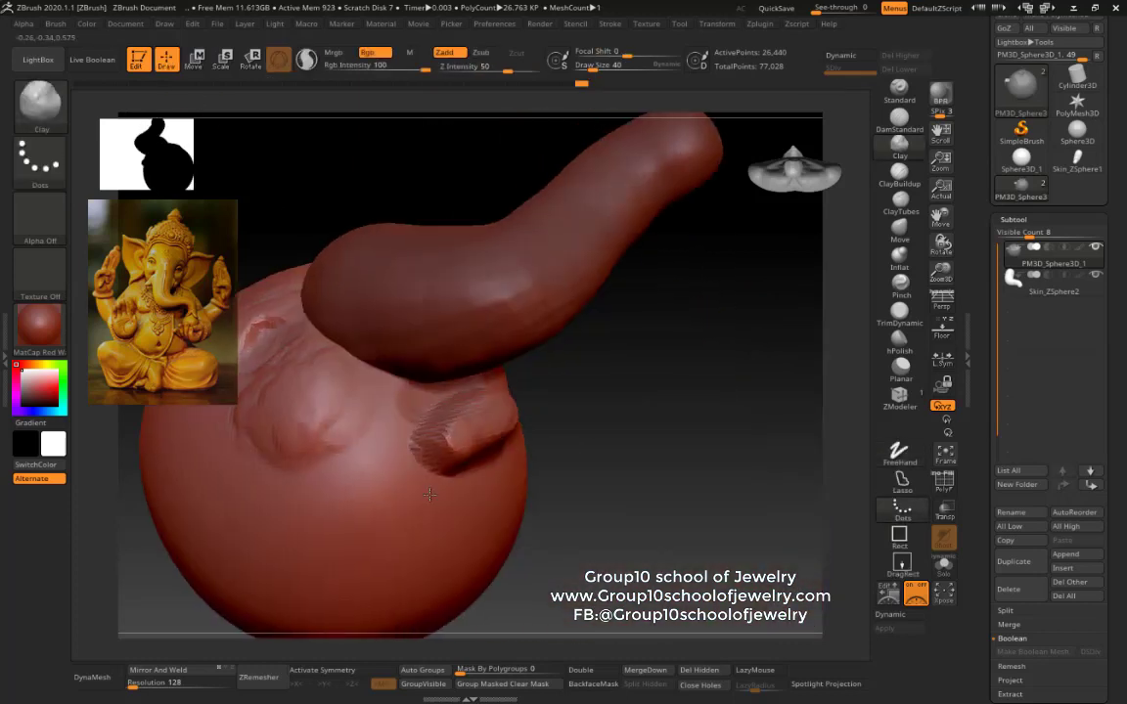
{"action": "key", "text": "b"}
{"action": "key", "text": "m"}
{"action": "key", "text": "v"}
{"action": "key", "text": "s"}
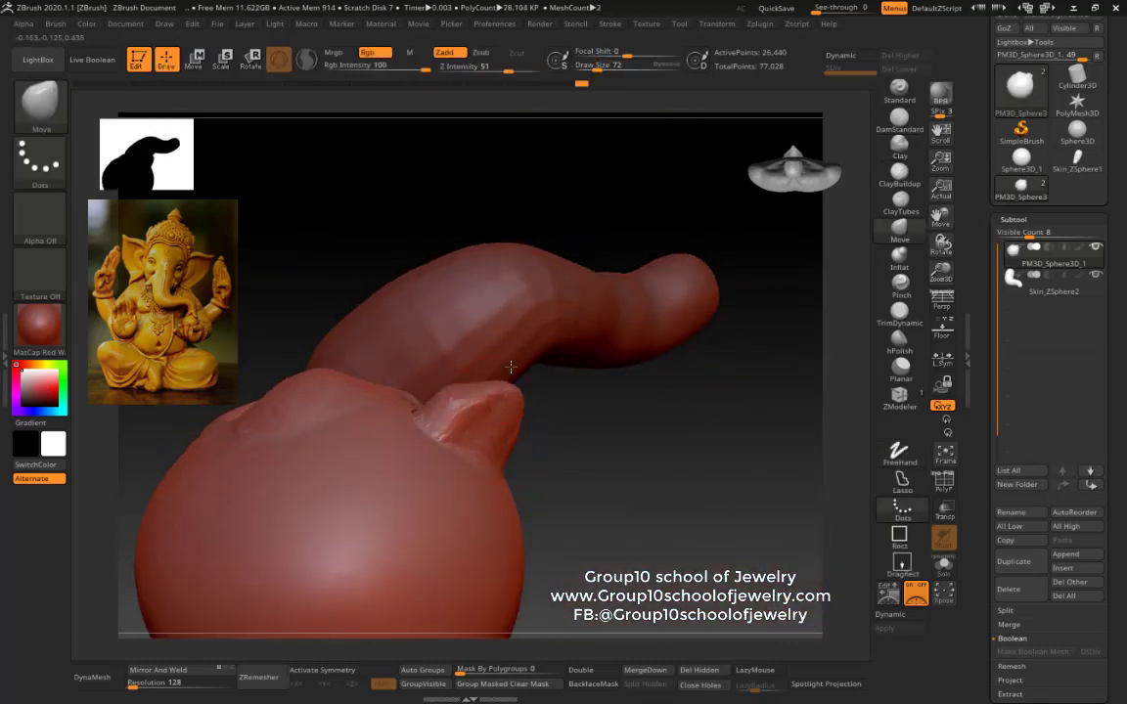
{"action": "mouse_move", "coordinate": [510, 366]}
{"action": "right_mouse_down"}
{"action": "mouse_move", "coordinate": [560, 368]}
{"action": "mouse_move", "coordinate": [528, 428]}
{"action": "right_mouse_up"}
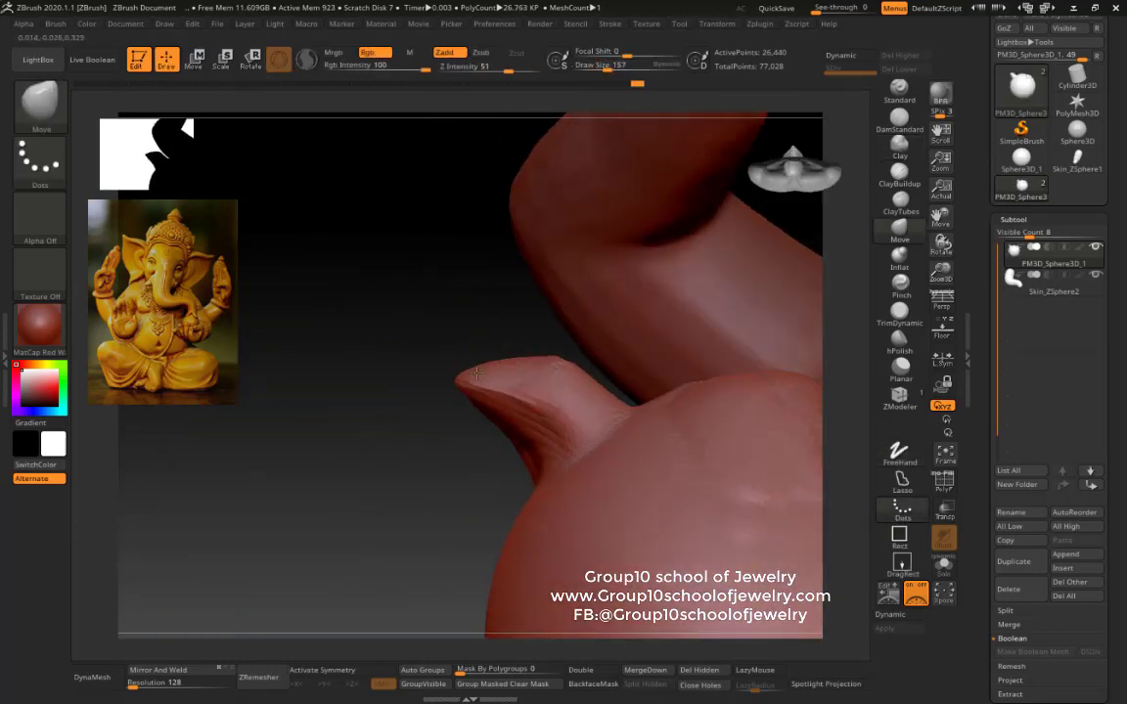
{"action": "mouse_move", "coordinate": [476, 374]}
{"action": "right_mouse_down"}
{"action": "mouse_move", "coordinate": [352, 489]}
{"action": "mouse_move", "coordinate": [400, 442]}
{"action": "mouse_move", "coordinate": [402, 473]}
{"action": "mouse_move", "coordinate": [584, 514]}
{"action": "mouse_move", "coordinate": [410, 403]}
{"action": "mouse_move", "coordinate": [562, 307]}
{"action": "right_mouse_up"}
{"action": "left_click", "coordinate": [92, 677]}
Step: Sculpt the lower-lip form beneath the trunk with the clay strip brush
{"action": "left_click", "coordinate": [899, 145]}
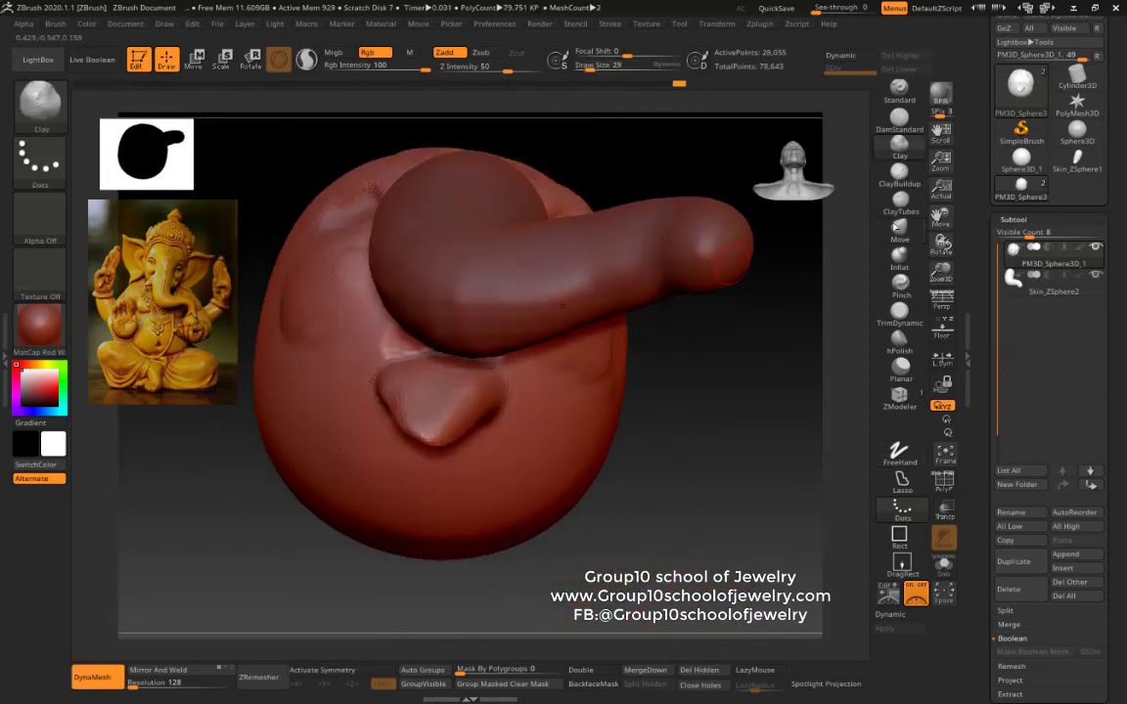
{"action": "left_click", "coordinate": [899, 201]}
{"action": "right_click_drag", "start_coordinate": [421, 431], "coordinate": [404, 486]}
{"action": "mouse_move", "coordinate": [373, 427]}
{"action": "right_mouse_down"}
{"action": "mouse_move", "coordinate": [499, 439]}
{"action": "mouse_move", "coordinate": [509, 411]}
{"action": "mouse_move", "coordinate": [453, 365]}
{"action": "right_mouse_up"}
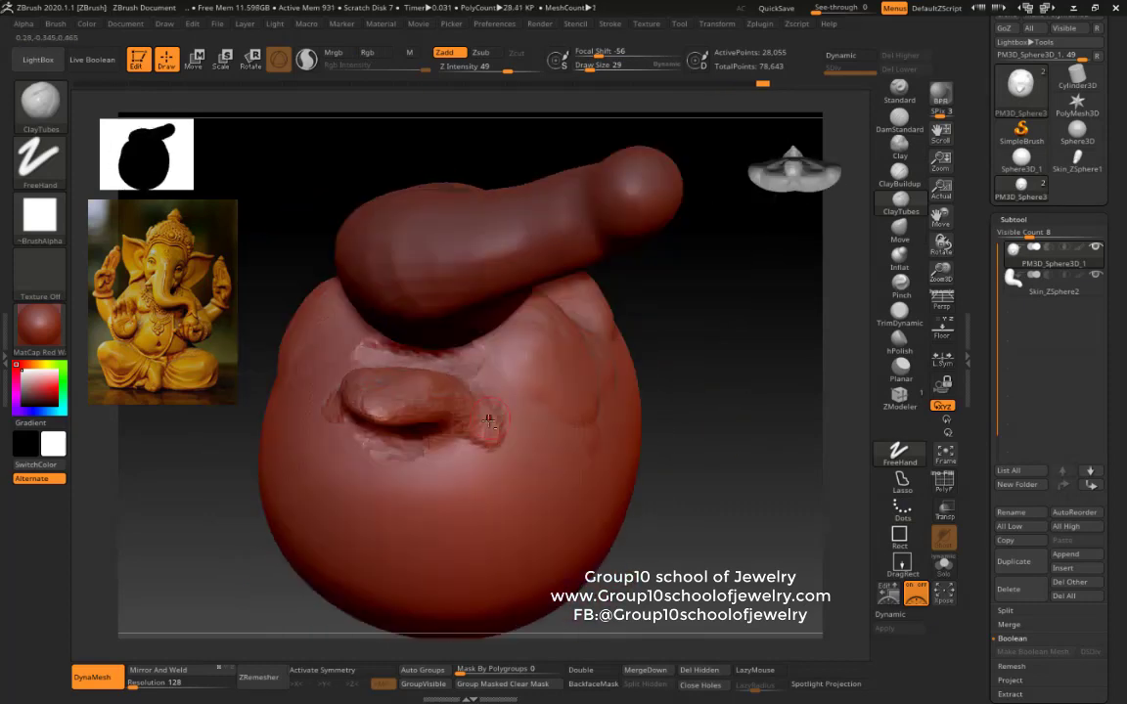
{"action": "mouse_move", "coordinate": [489, 421]}
{"action": "right_mouse_down"}
{"action": "mouse_move", "coordinate": [410, 536]}
{"action": "mouse_move", "coordinate": [594, 292]}
{"action": "mouse_move", "coordinate": [803, 323]}
{"action": "right_mouse_up"}
{"action": "scroll", "coordinate": [986, 409], "scroll_direction": "down", "scroll_amount": 3}
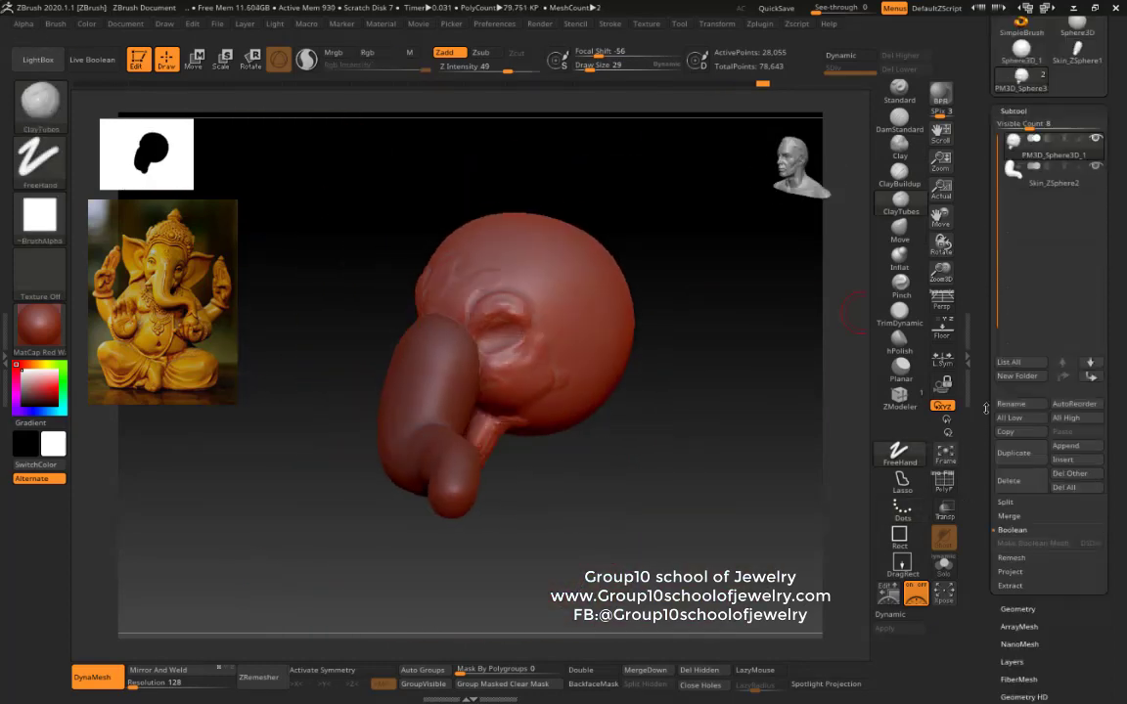
Step: MergeDown the trunk subtool into the head and inspect the merged mesh with Clay selected
{"action": "left_click", "coordinate": [1009, 516]}
{"action": "left_click", "coordinate": [1019, 529]}
{"action": "left_click", "coordinate": [916, 559]}
{"action": "right_click_drag", "start_coordinate": [547, 420], "coordinate": [717, 432]}
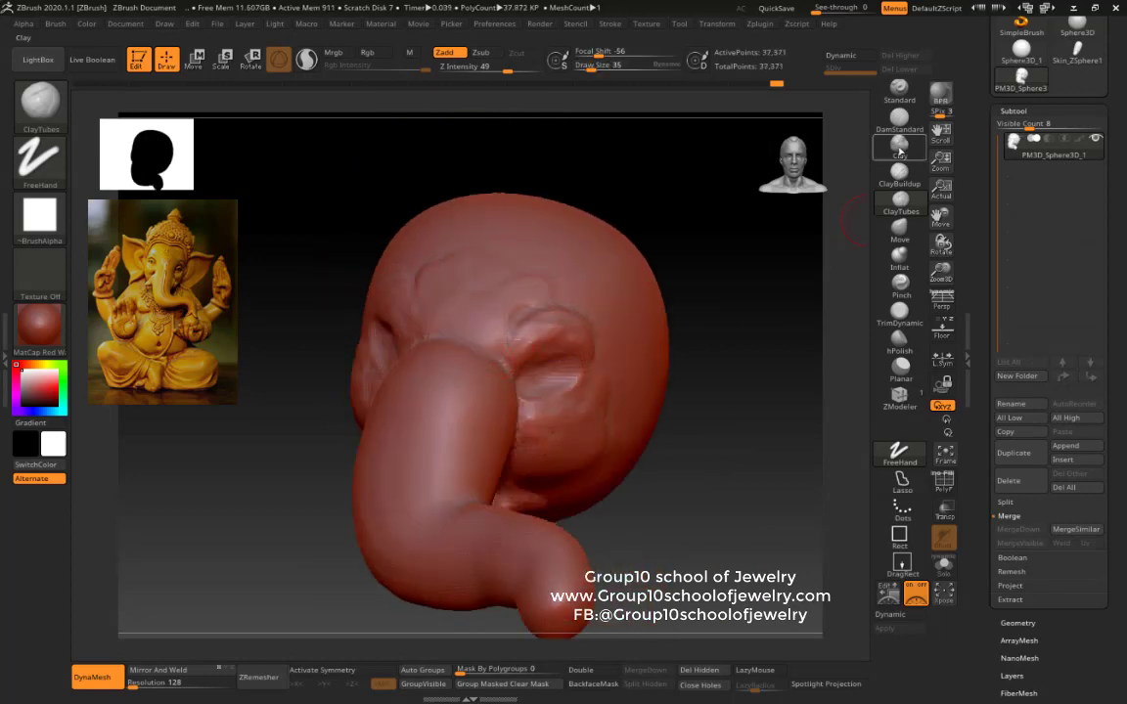
{"action": "left_click", "coordinate": [899, 145]}
{"action": "key", "text": "s"}
{"action": "right_click_drag", "start_coordinate": [439, 320], "coordinate": [451, 294], "text": "shift"}
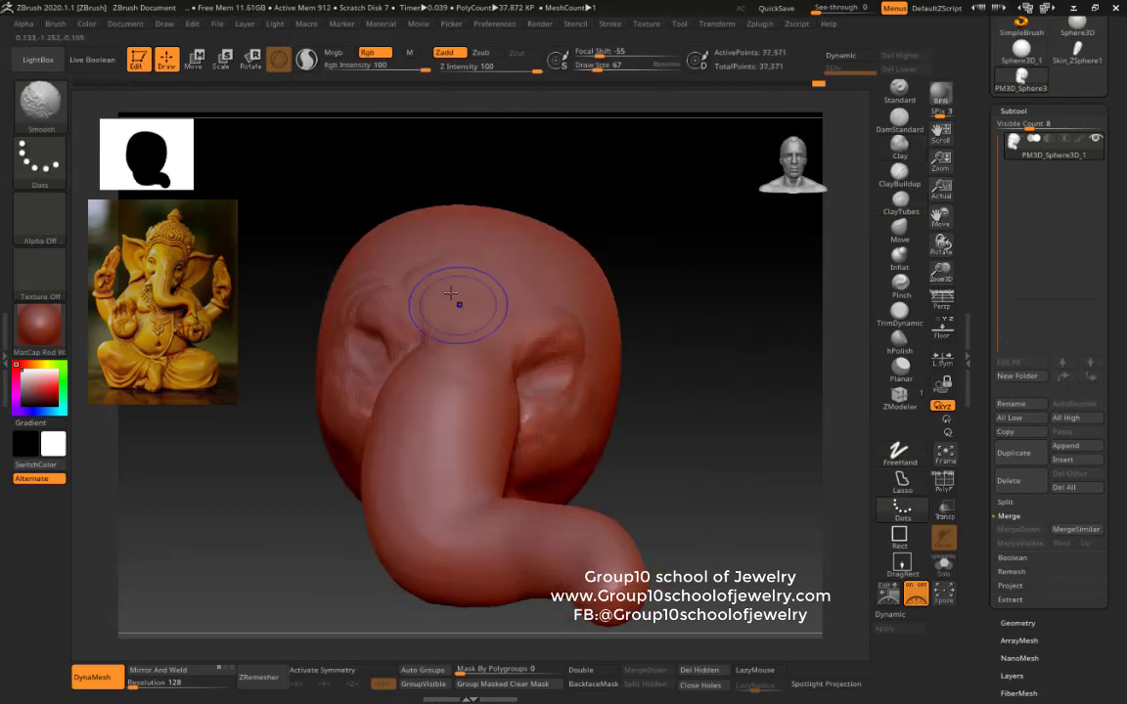
{"action": "mouse_move", "coordinate": [700, 396]}
{"action": "right_mouse_down"}
{"action": "mouse_move", "coordinate": [477, 237]}
{"action": "mouse_move", "coordinate": [407, 299]}
{"action": "right_mouse_up"}
Step: Reshape the lump under the trunk with brush size 173 and smooth its edges into the head
{"action": "key", "text": "s"}
{"action": "left_click_drag", "start_coordinate": [427, 320], "coordinate": [460, 320]}
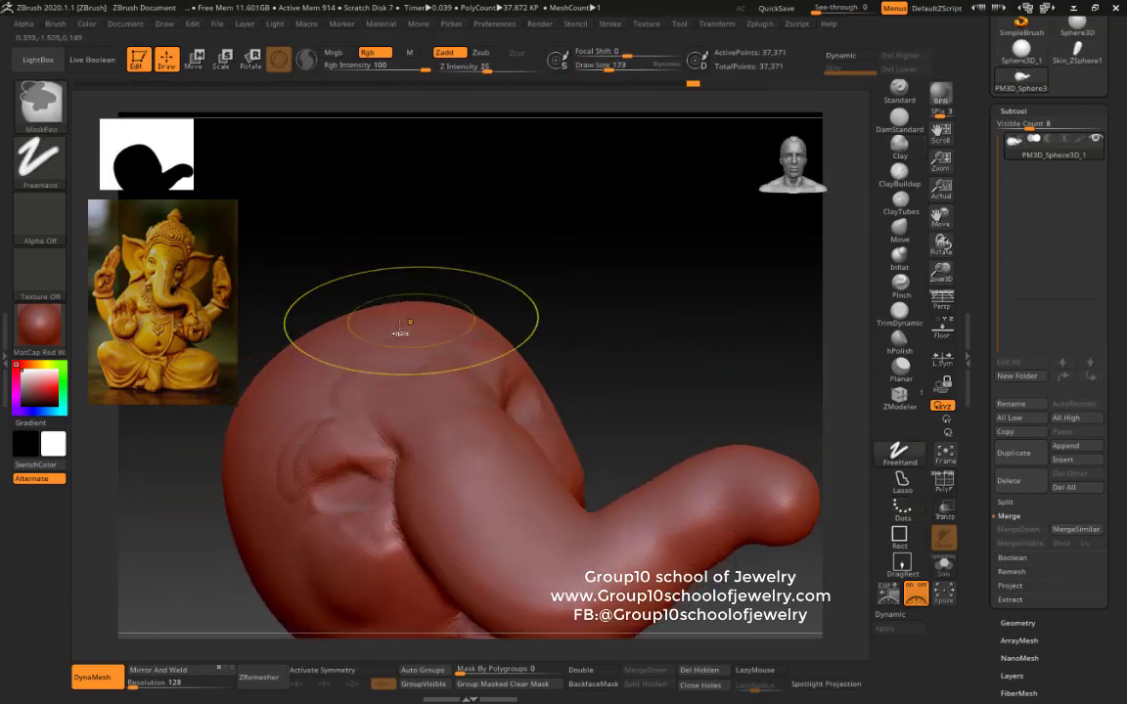
{"action": "right_click_drag", "start_coordinate": [410, 320], "coordinate": [685, 274]}
{"action": "mouse_move", "coordinate": [402, 383]}
{"action": "right_mouse_down"}
{"action": "mouse_move", "coordinate": [608, 285]}
{"action": "mouse_move", "coordinate": [680, 487]}
{"action": "right_mouse_up"}
{"action": "key", "text": "s"}
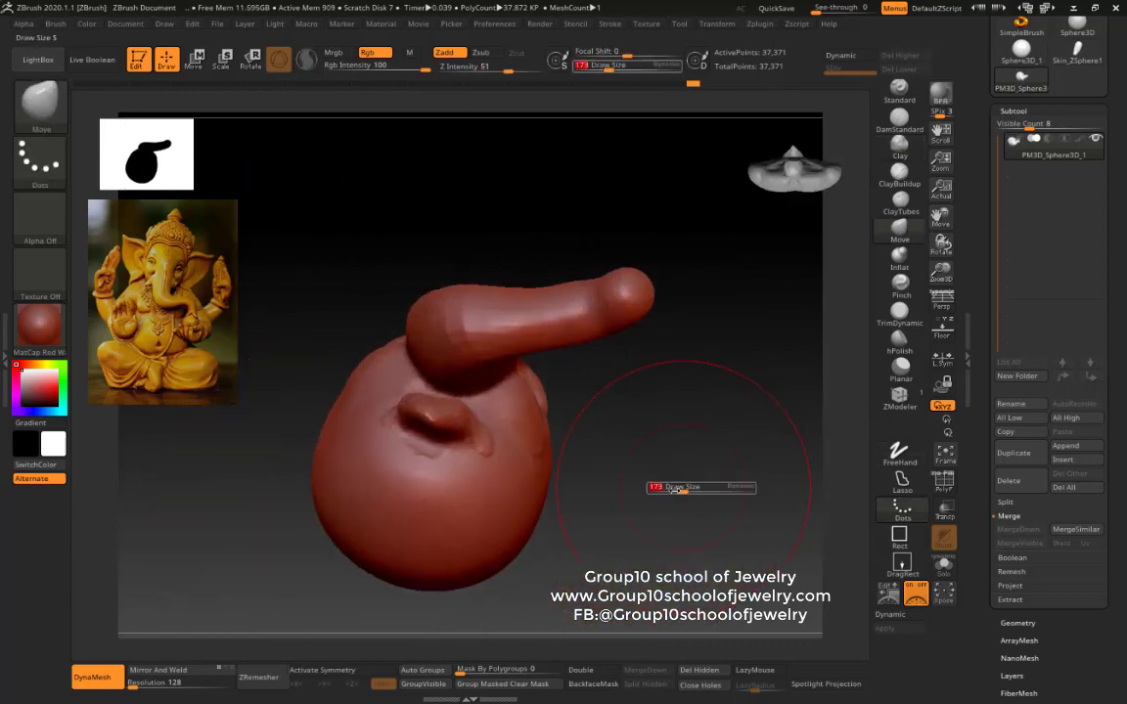
{"action": "right_click_drag", "start_coordinate": [389, 411], "coordinate": [372, 443]}
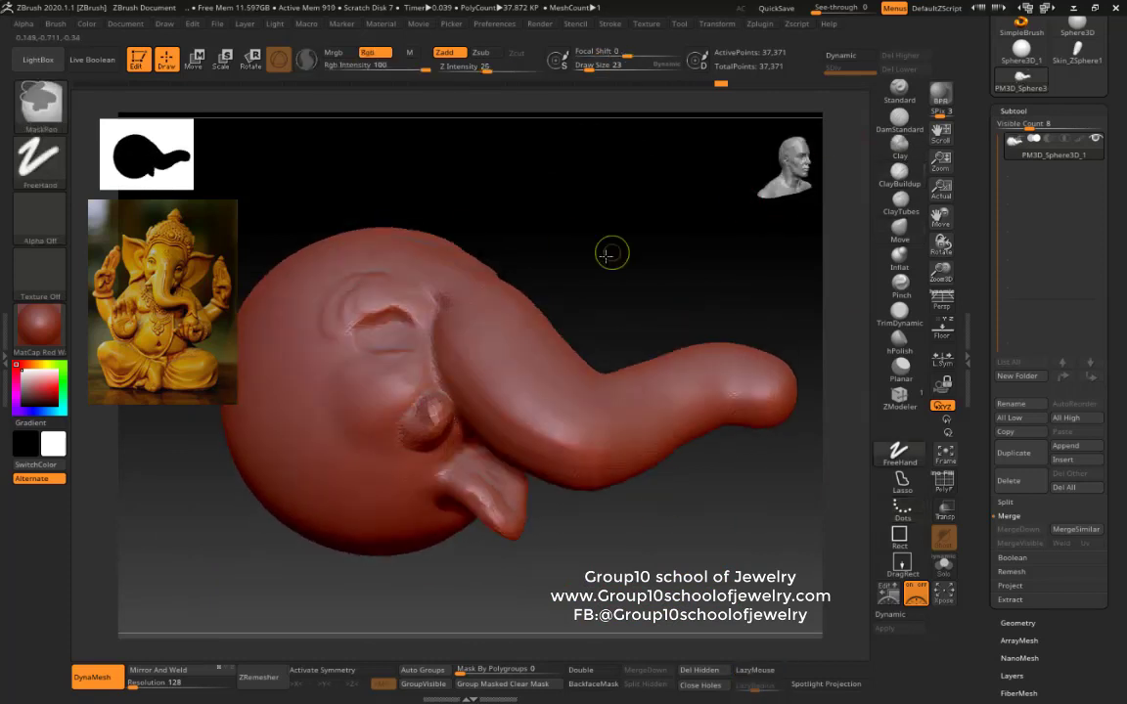
{"action": "right_click_drag", "start_coordinate": [612, 251], "coordinate": [427, 431]}
{"action": "right_click_drag", "start_coordinate": [685, 244], "coordinate": [573, 329]}
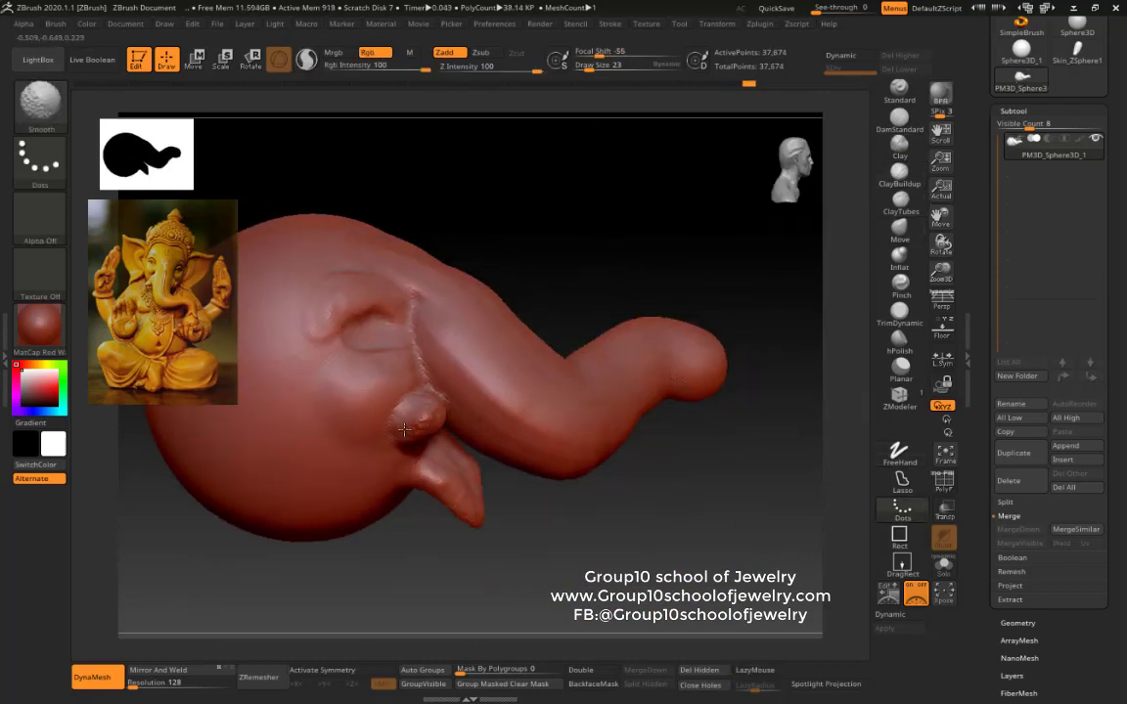
{"action": "mouse_move", "coordinate": [434, 435]}
{"action": "right_mouse_down"}
{"action": "mouse_move", "coordinate": [685, 302]}
{"action": "mouse_move", "coordinate": [436, 387]}
{"action": "right_mouse_up"}
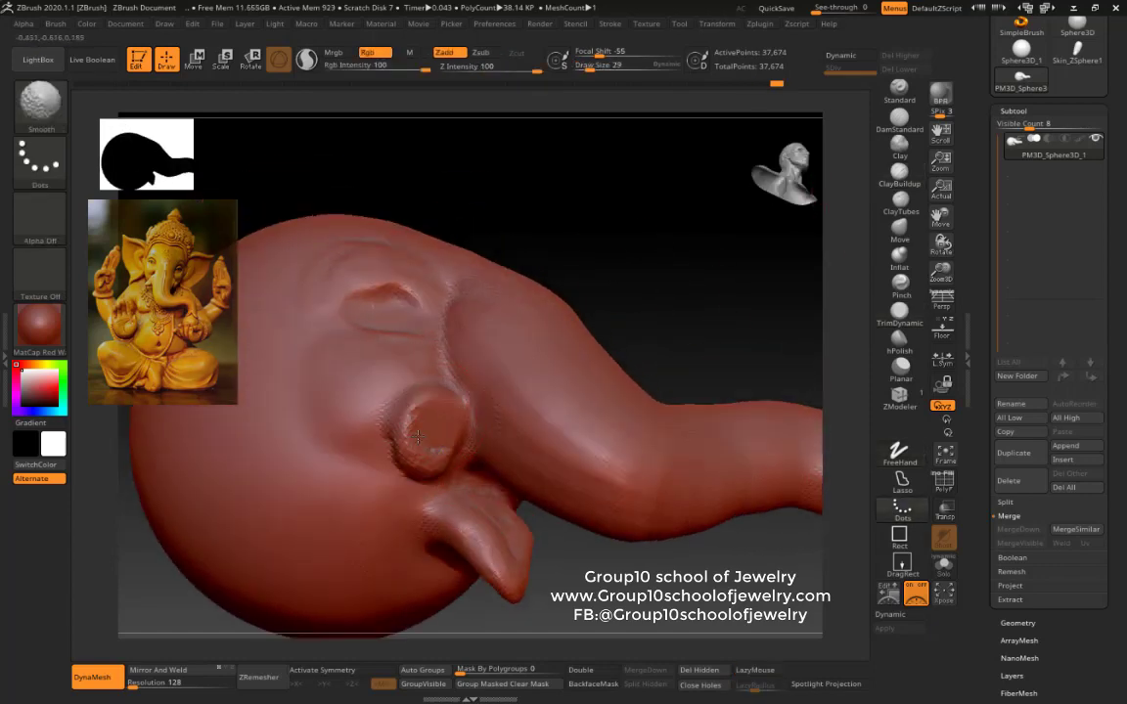
{"action": "mouse_move", "coordinate": [403, 427]}
{"action": "right_mouse_down"}
{"action": "mouse_move", "coordinate": [411, 375]}
{"action": "mouse_move", "coordinate": [527, 389]}
{"action": "right_mouse_up"}
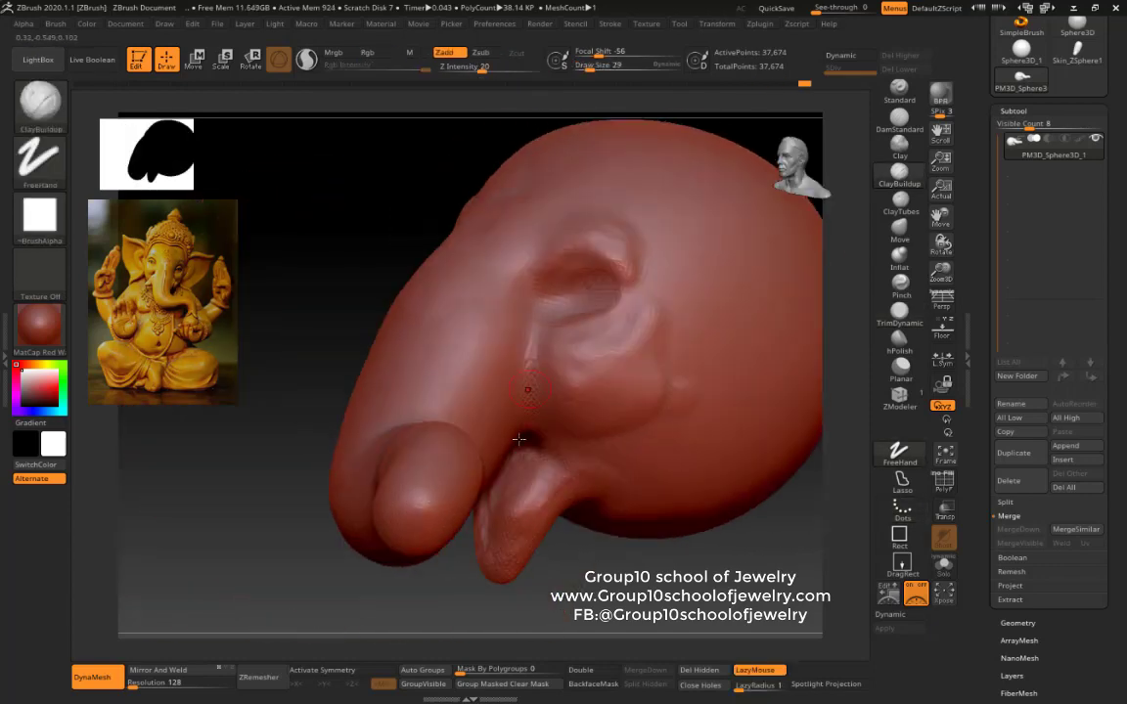
Step: Build up clay on the cheek, brow and mouth area beside the trunk base with ClayTubes
{"action": "mouse_move", "coordinate": [591, 415]}
{"action": "right_mouse_down"}
{"action": "mouse_move", "coordinate": [572, 424]}
{"action": "mouse_move", "coordinate": [587, 430]}
{"action": "right_mouse_up"}
{"action": "left_click", "coordinate": [899, 311]}
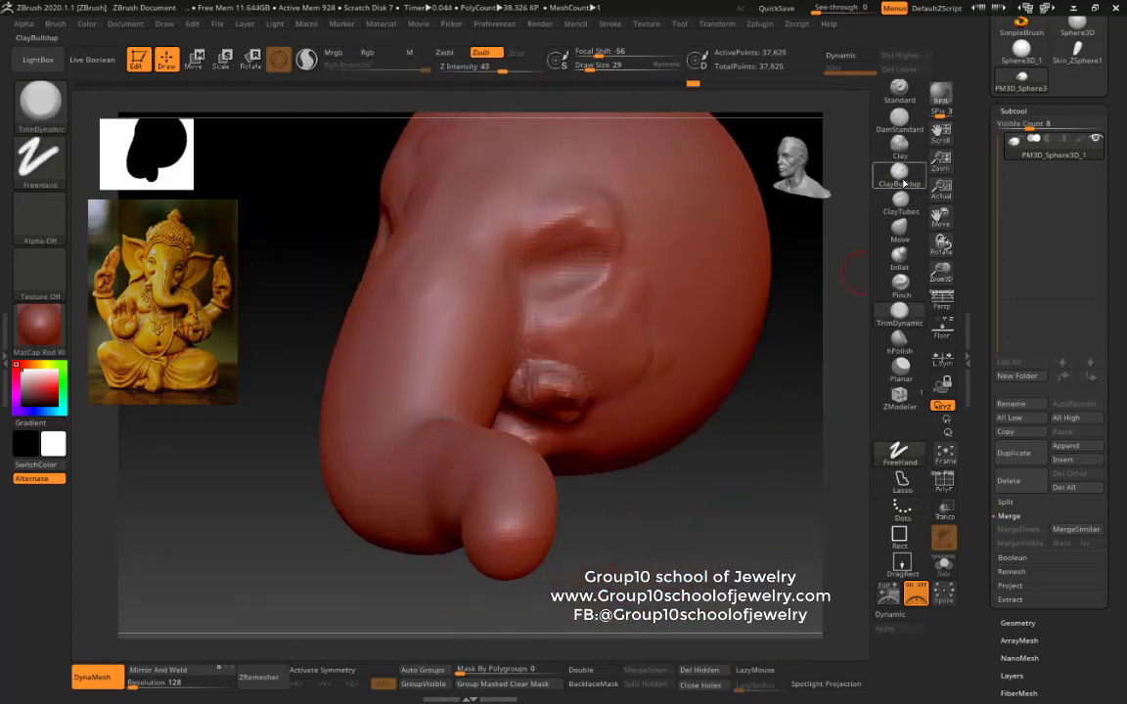
{"action": "left_click", "coordinate": [899, 210]}
{"action": "right_click_drag", "start_coordinate": [519, 421], "coordinate": [561, 428]}
{"action": "right_click_drag", "start_coordinate": [452, 497], "coordinate": [451, 361]}
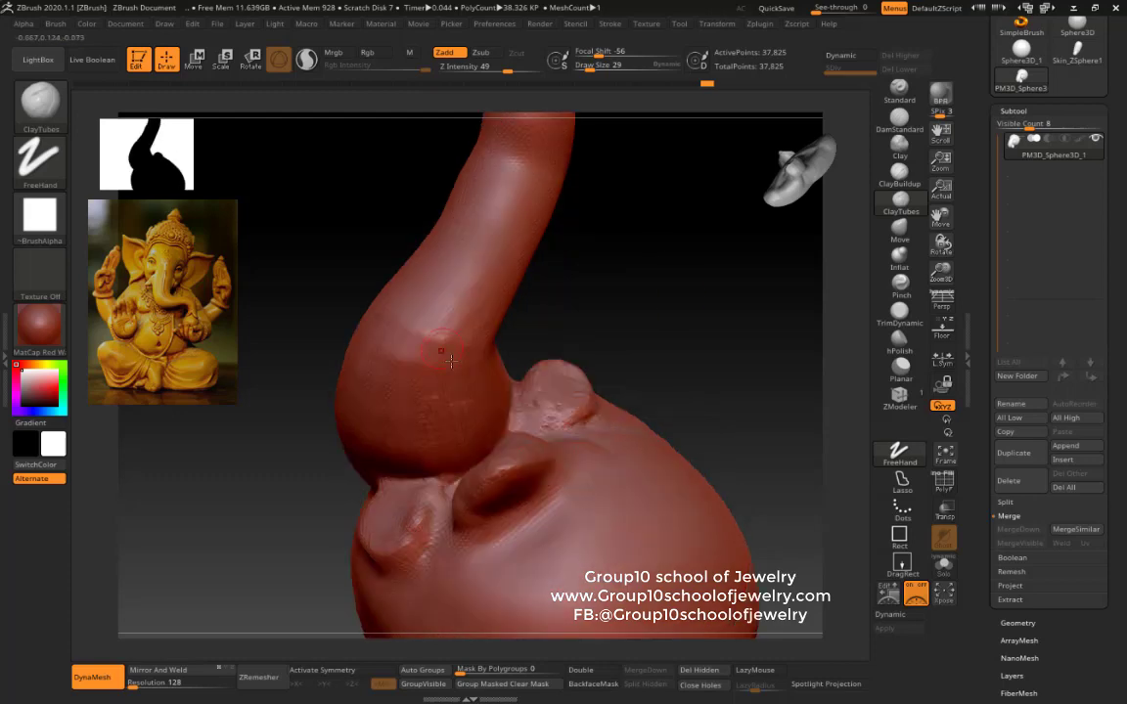
{"action": "mouse_move", "coordinate": [454, 479]}
{"action": "right_mouse_down"}
{"action": "mouse_move", "coordinate": [490, 428]}
{"action": "mouse_move", "coordinate": [701, 352]}
{"action": "mouse_move", "coordinate": [585, 324]}
{"action": "right_mouse_up"}
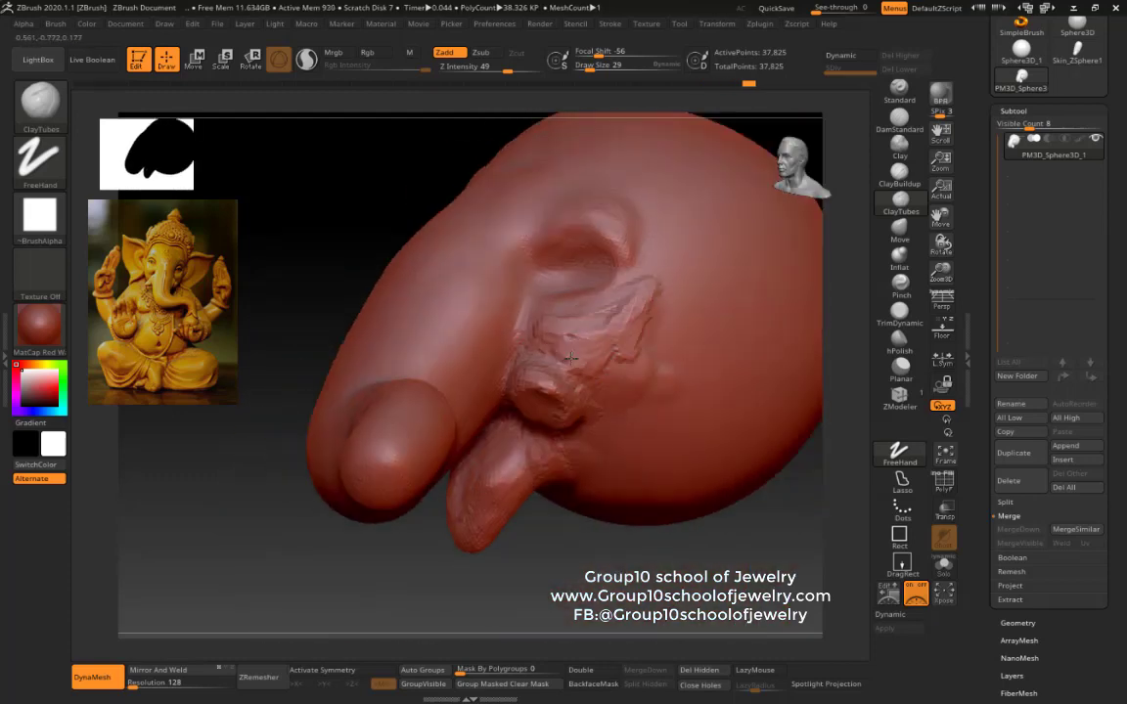
{"action": "right_click_drag", "start_coordinate": [579, 370], "coordinate": [350, 333]}
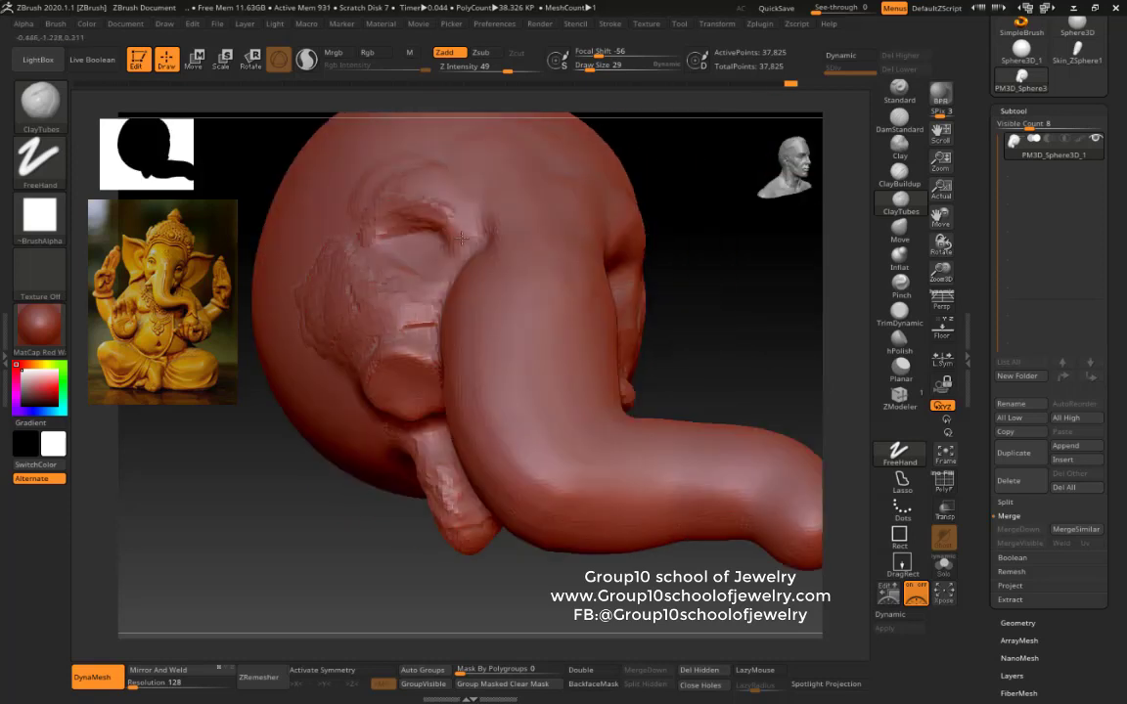
{"action": "right_click_drag", "start_coordinate": [488, 212], "coordinate": [753, 310]}
{"action": "key", "text": "s"}
{"action": "right_click_drag", "start_coordinate": [520, 223], "coordinate": [476, 294]}
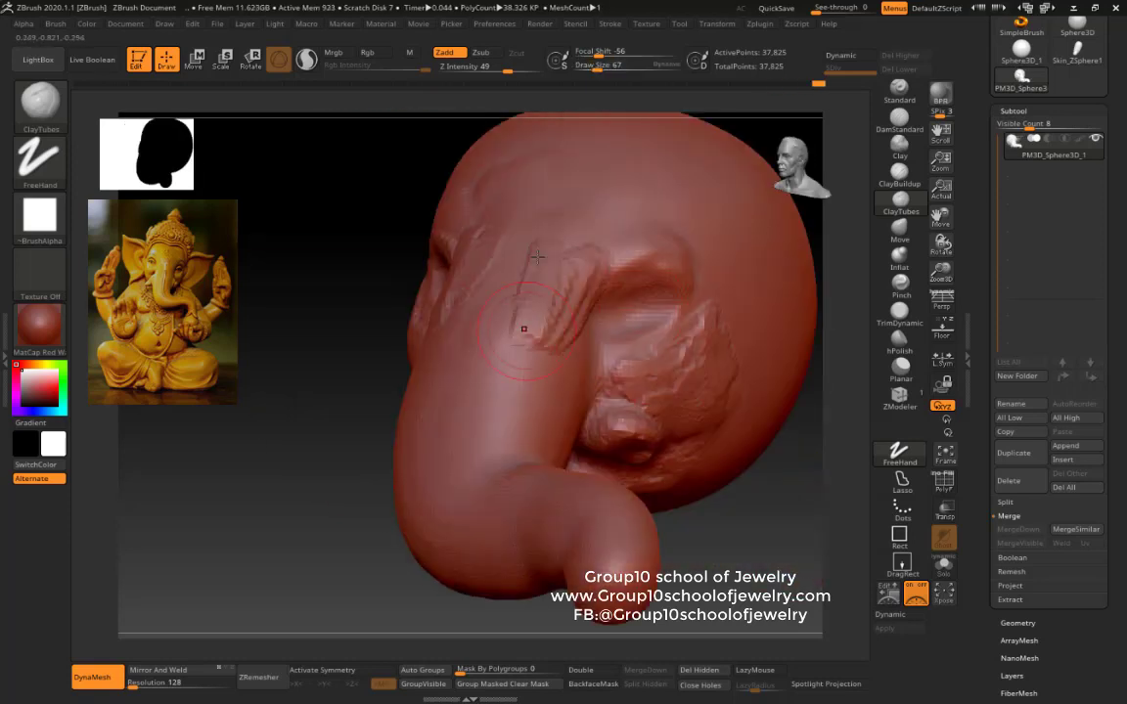
{"action": "mouse_move", "coordinate": [475, 381]}
{"action": "right_mouse_down"}
{"action": "mouse_move", "coordinate": [472, 465]}
{"action": "mouse_move", "coordinate": [718, 448]}
{"action": "mouse_move", "coordinate": [584, 335]}
{"action": "mouse_move", "coordinate": [429, 390]}
{"action": "right_mouse_up"}
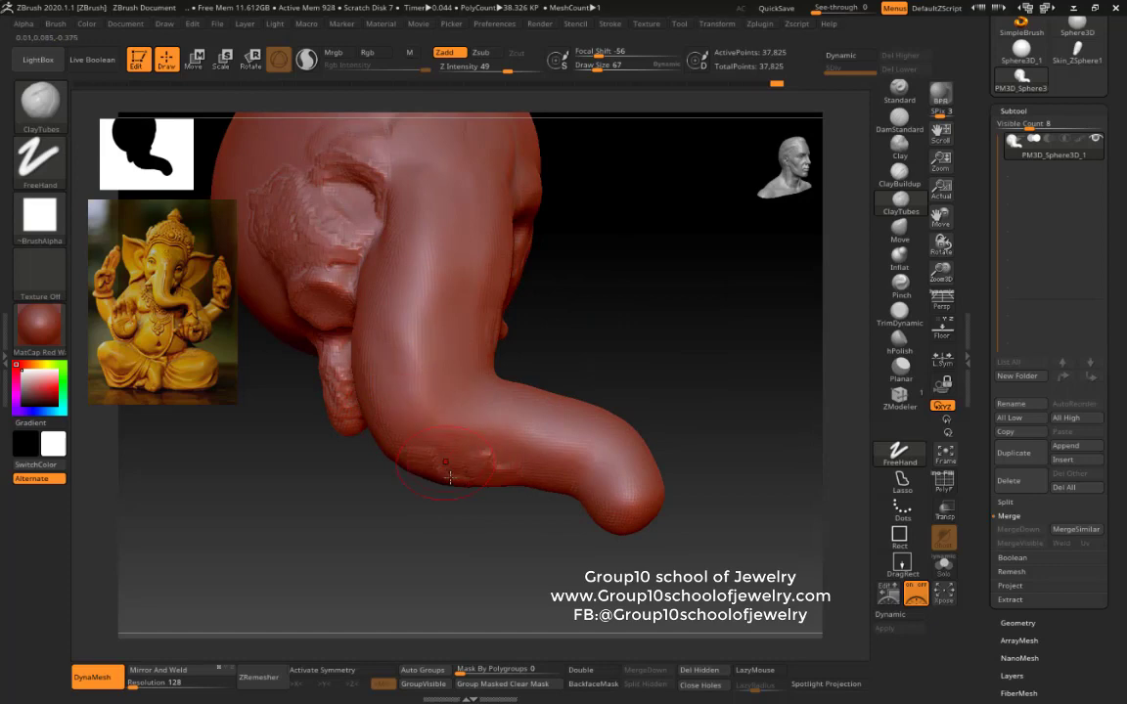
{"action": "mouse_move", "coordinate": [449, 476]}
{"action": "right_mouse_down"}
{"action": "mouse_move", "coordinate": [499, 441]}
{"action": "mouse_move", "coordinate": [596, 428]}
{"action": "mouse_move", "coordinate": [515, 479]}
{"action": "mouse_move", "coordinate": [643, 423]}
{"action": "right_mouse_up"}
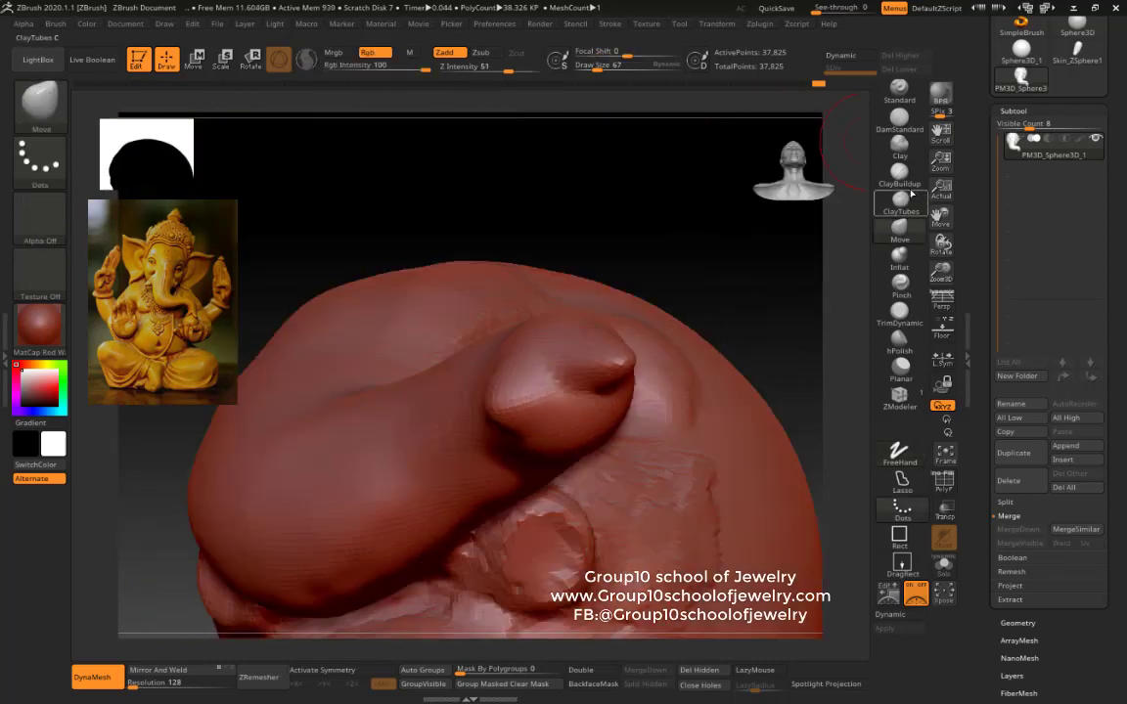
Step: Mask the trunk tip and bend it with Transpose Move into a curled, hooked end
{"action": "left_click", "coordinate": [899, 147]}
{"action": "mouse_move", "coordinate": [554, 386]}
{"action": "right_mouse_down"}
{"action": "mouse_move", "coordinate": [657, 379]}
{"action": "mouse_move", "coordinate": [587, 411]}
{"action": "mouse_move", "coordinate": [554, 373]}
{"action": "mouse_move", "coordinate": [605, 436]}
{"action": "mouse_move", "coordinate": [624, 320]}
{"action": "mouse_move", "coordinate": [646, 330]}
{"action": "mouse_move", "coordinate": [593, 259]}
{"action": "mouse_move", "coordinate": [651, 355]}
{"action": "mouse_move", "coordinate": [636, 323]}
{"action": "mouse_move", "coordinate": [664, 300]}
{"action": "mouse_move", "coordinate": [510, 451]}
{"action": "mouse_move", "coordinate": [730, 327]}
{"action": "mouse_move", "coordinate": [421, 527]}
{"action": "right_mouse_up"}
{"action": "mouse_move", "coordinate": [532, 539]}
{"action": "right_mouse_down"}
{"action": "mouse_move", "coordinate": [679, 395]}
{"action": "mouse_move", "coordinate": [642, 377]}
{"action": "mouse_move", "coordinate": [559, 283]}
{"action": "mouse_move", "coordinate": [393, 311]}
{"action": "right_mouse_up"}
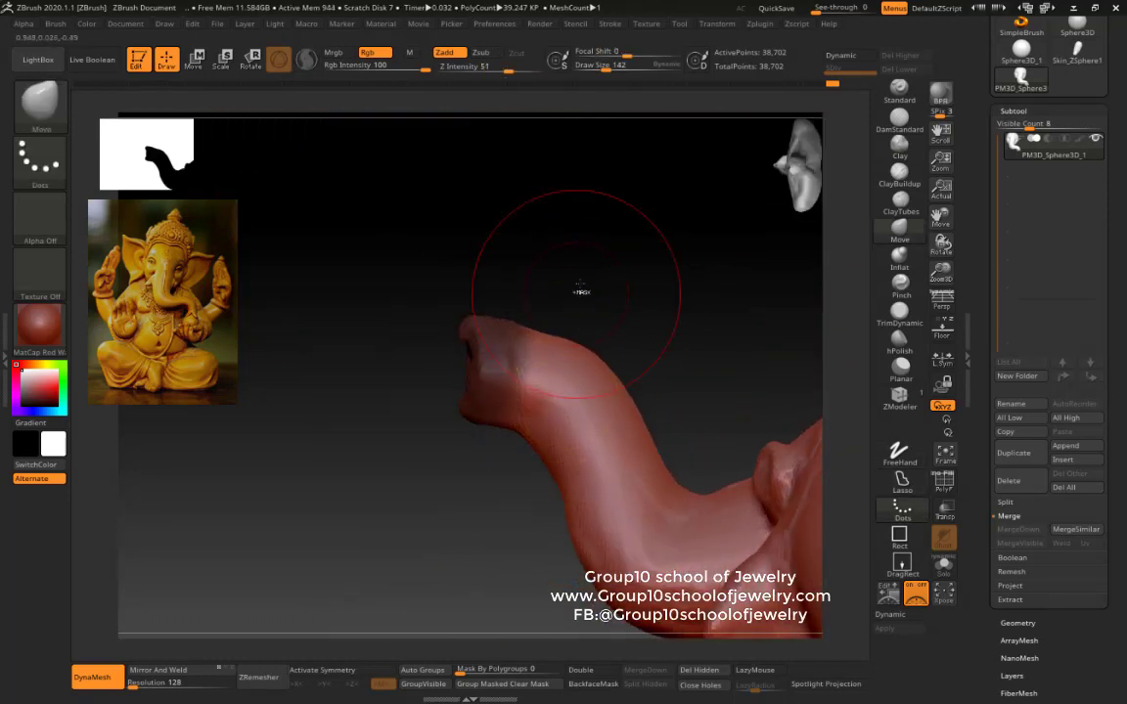
{"action": "mouse_move", "coordinate": [533, 294]}
{"action": "right_mouse_down"}
{"action": "mouse_move", "coordinate": [442, 466]}
{"action": "mouse_move", "coordinate": [411, 254]}
{"action": "right_mouse_up"}
{"action": "key", "text": "w"}
{"action": "left_click", "coordinate": [587, 381]}
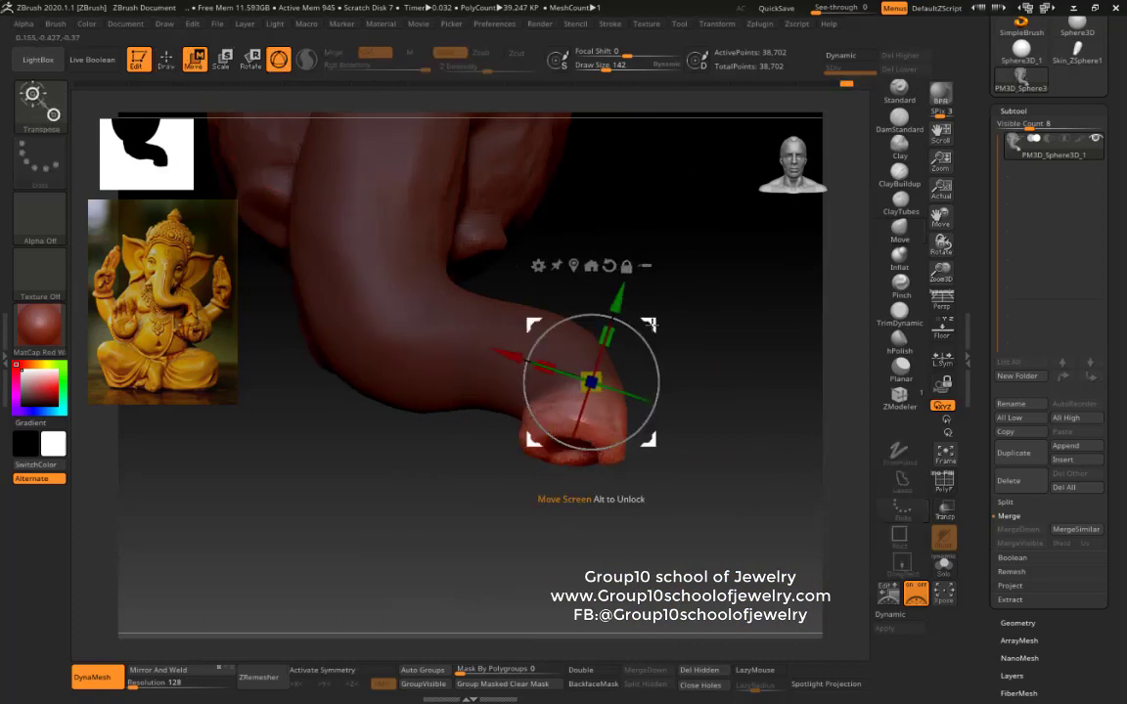
{"action": "right_click_drag", "start_coordinate": [587, 381], "coordinate": [703, 385]}
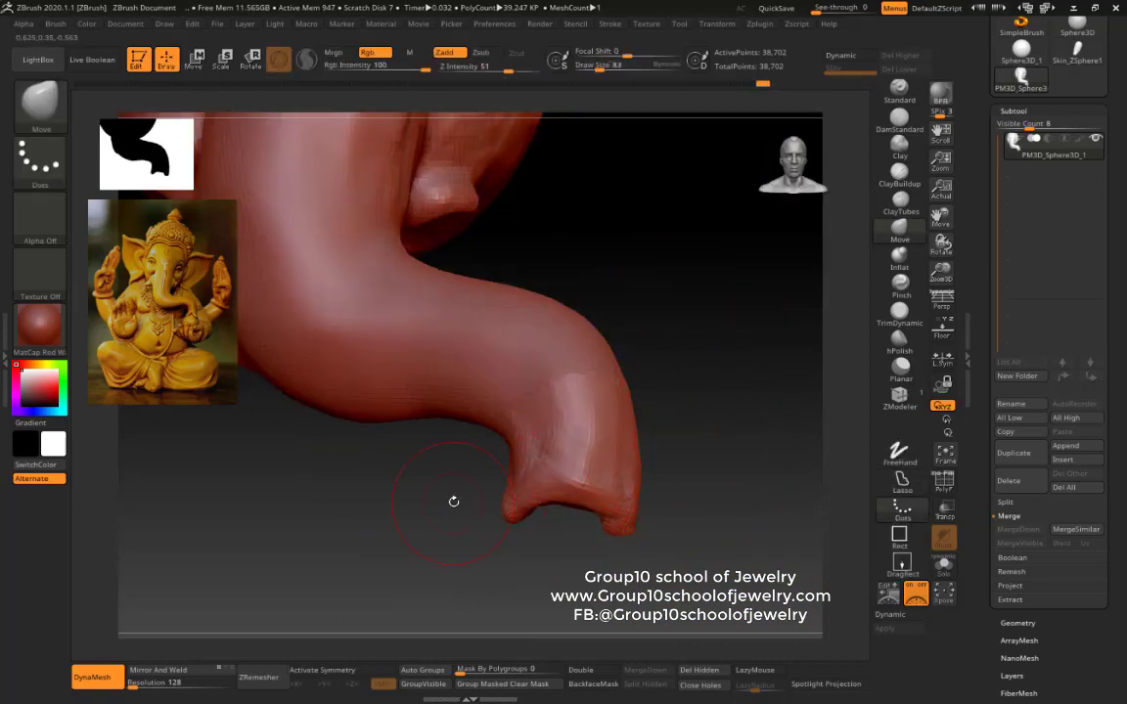
{"action": "left_click_drag", "start_coordinate": [453, 501], "coordinate": [481, 396]}
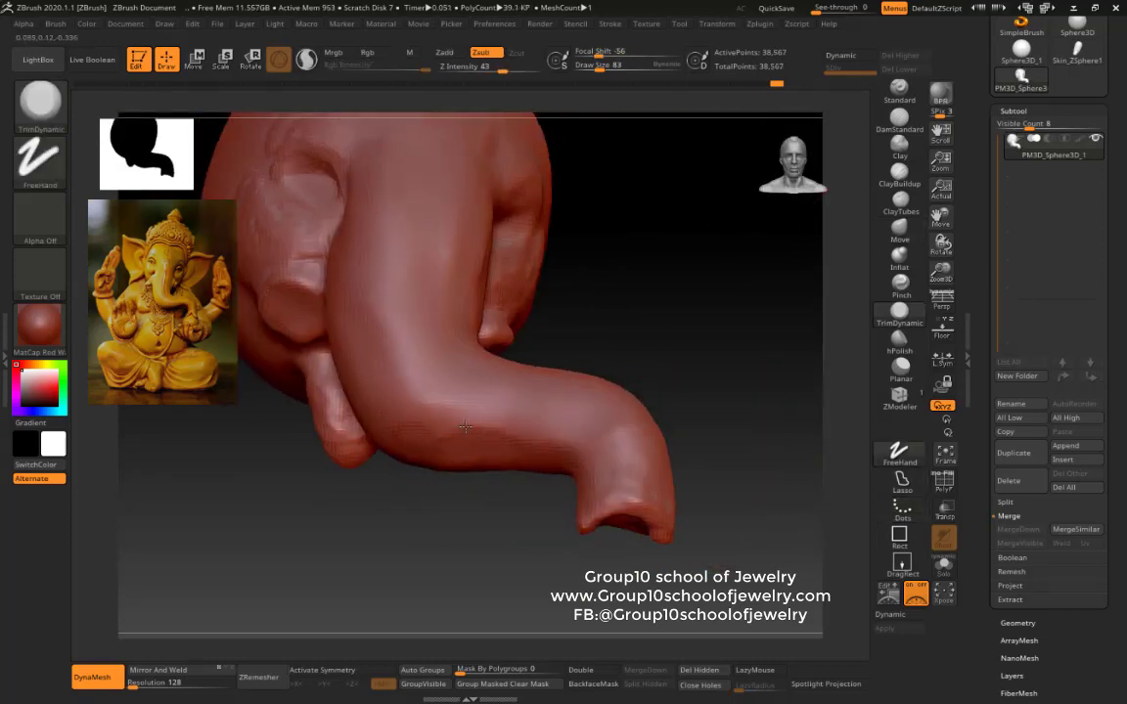
{"action": "left_click_drag", "start_coordinate": [465, 426], "coordinate": [789, 469]}
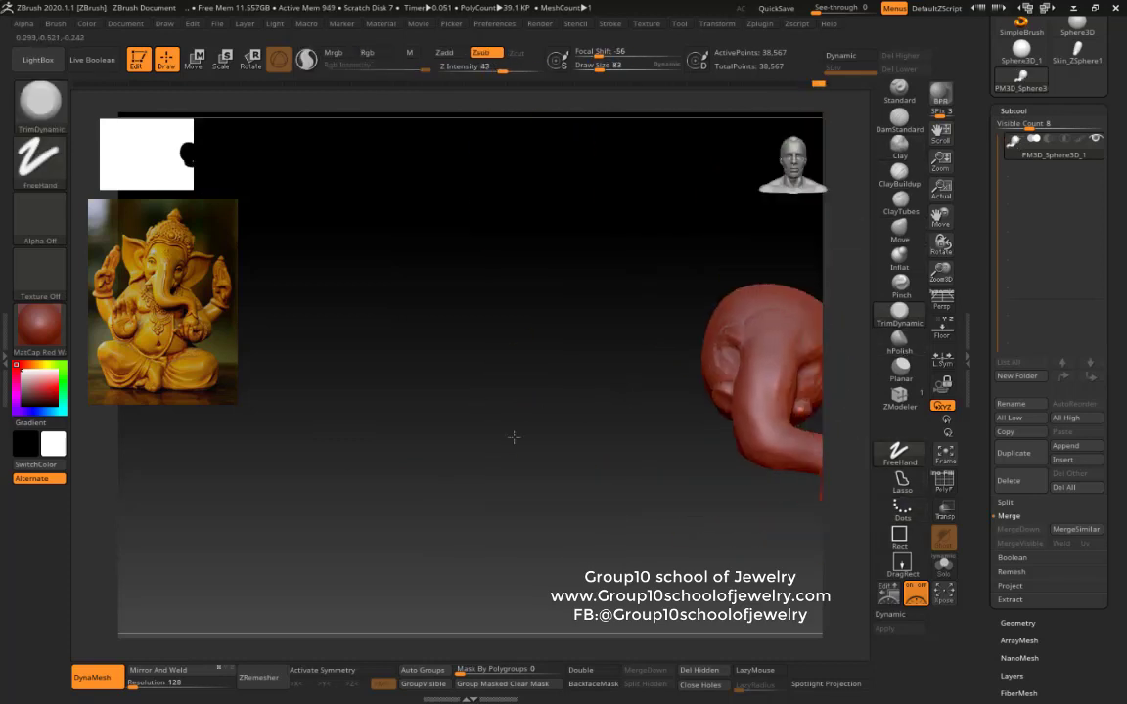
Step: Rotate the head back to a front view and show the Ganesha reference image behind it
{"action": "left_click_drag", "start_coordinate": [561, 491], "coordinate": [724, 470]}
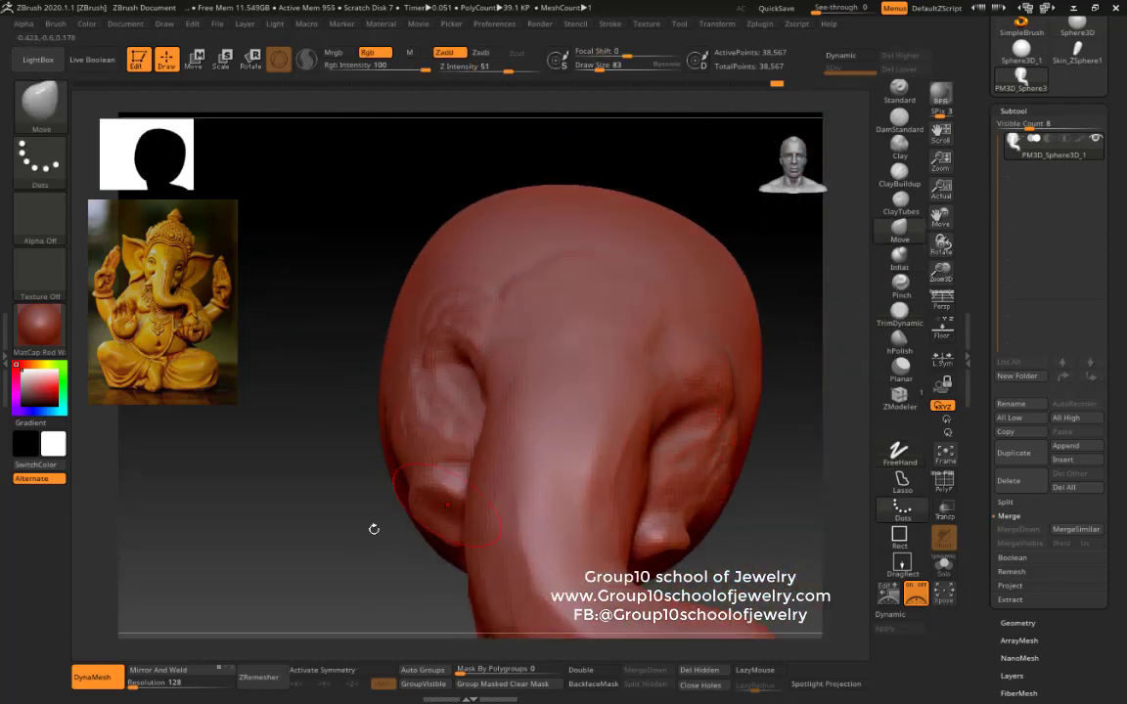
{"action": "left_click_drag", "start_coordinate": [374, 529], "coordinate": [764, 436]}
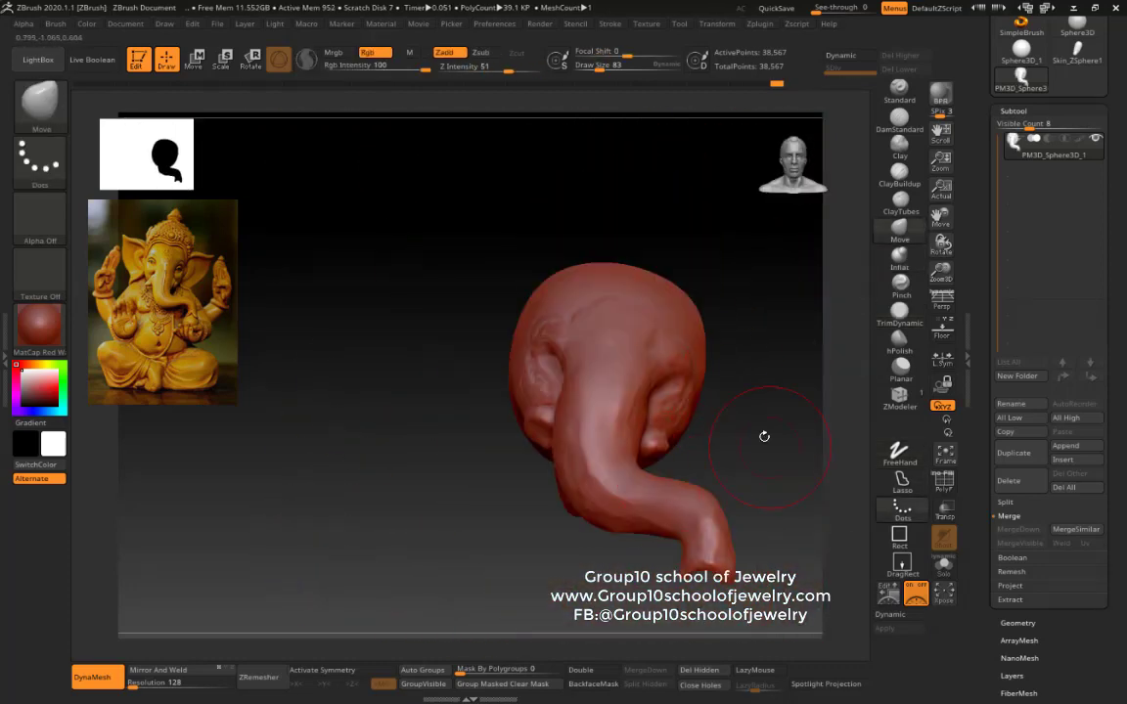
{"action": "right_click_drag", "start_coordinate": [608, 463], "coordinate": [626, 535]}
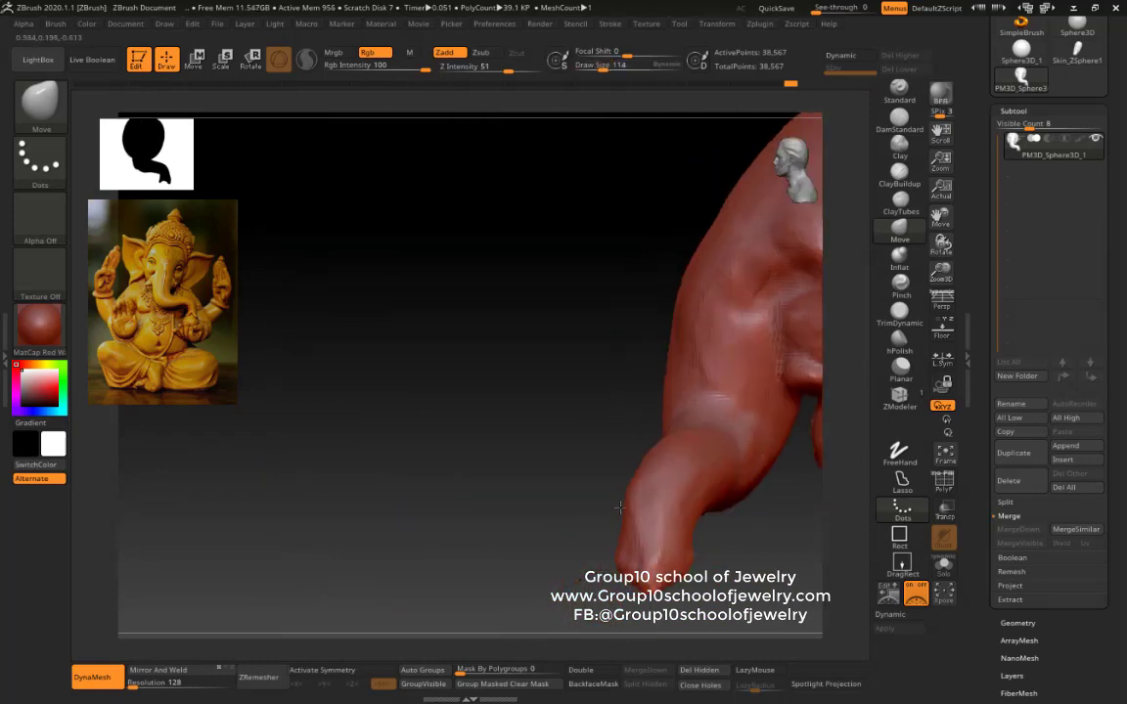
{"action": "right_click_drag", "start_coordinate": [684, 505], "coordinate": [707, 394]}
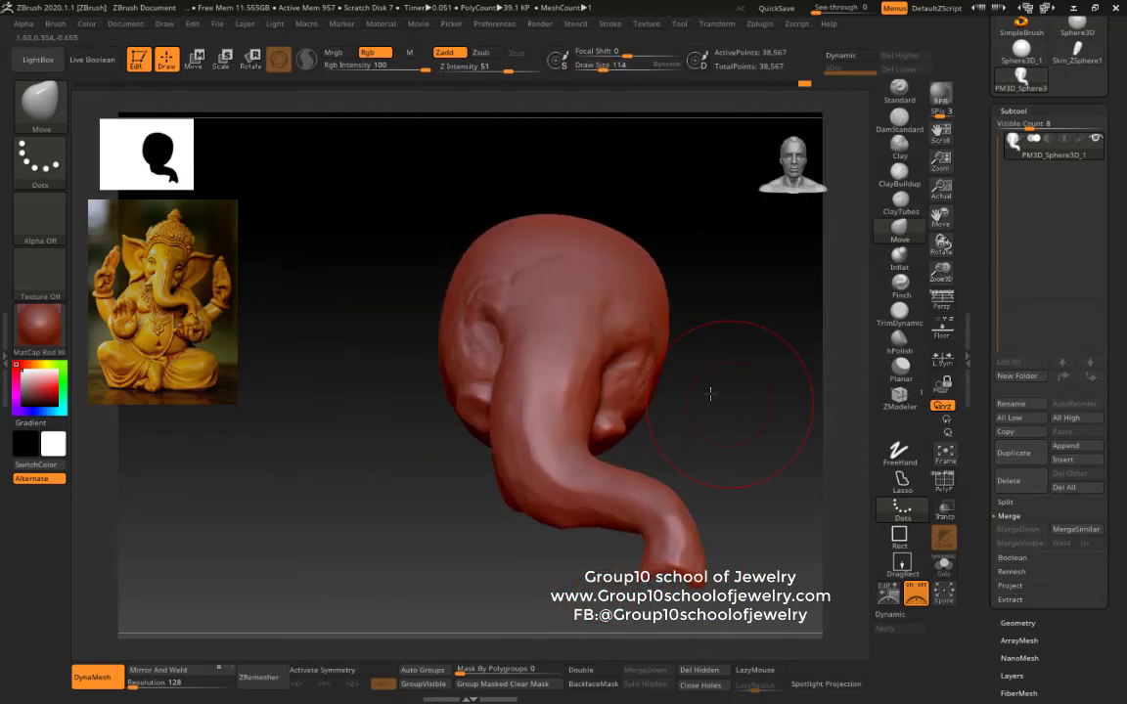
{"action": "left_click", "coordinate": [941, 331]}
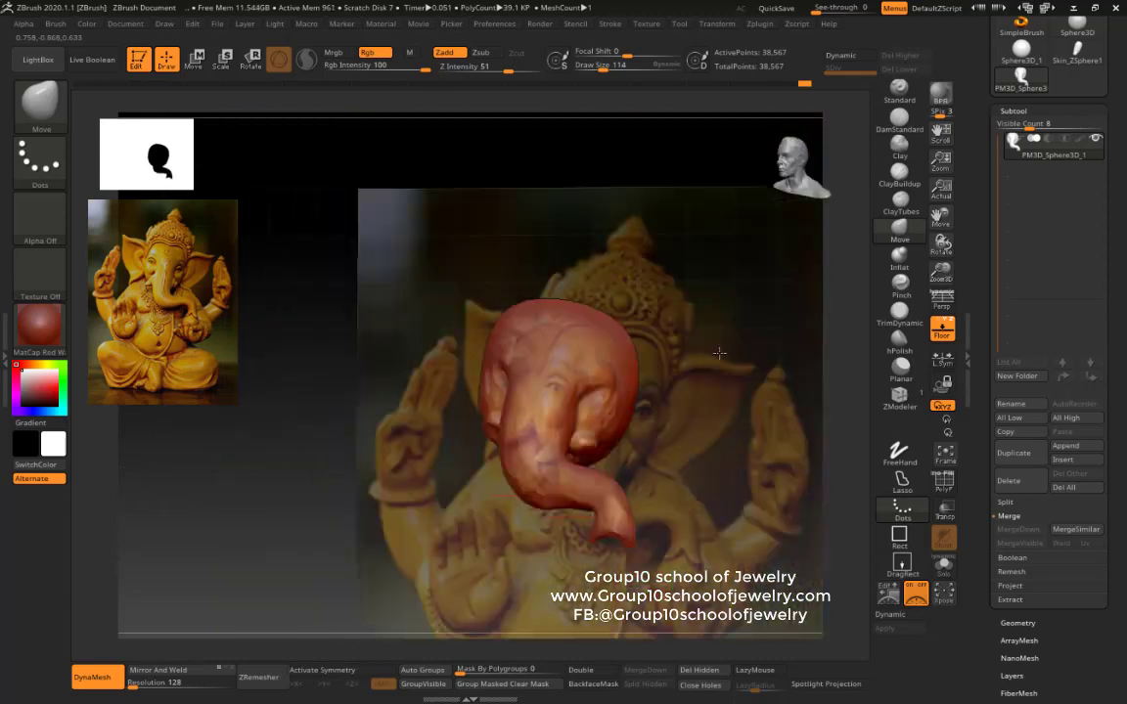
Step: Append a Cube3D subtool, flatten it into a panel beside the head, and DynaMesh it
{"action": "right_click_drag", "start_coordinate": [639, 403], "coordinate": [512, 349], "text": "ctrl"}
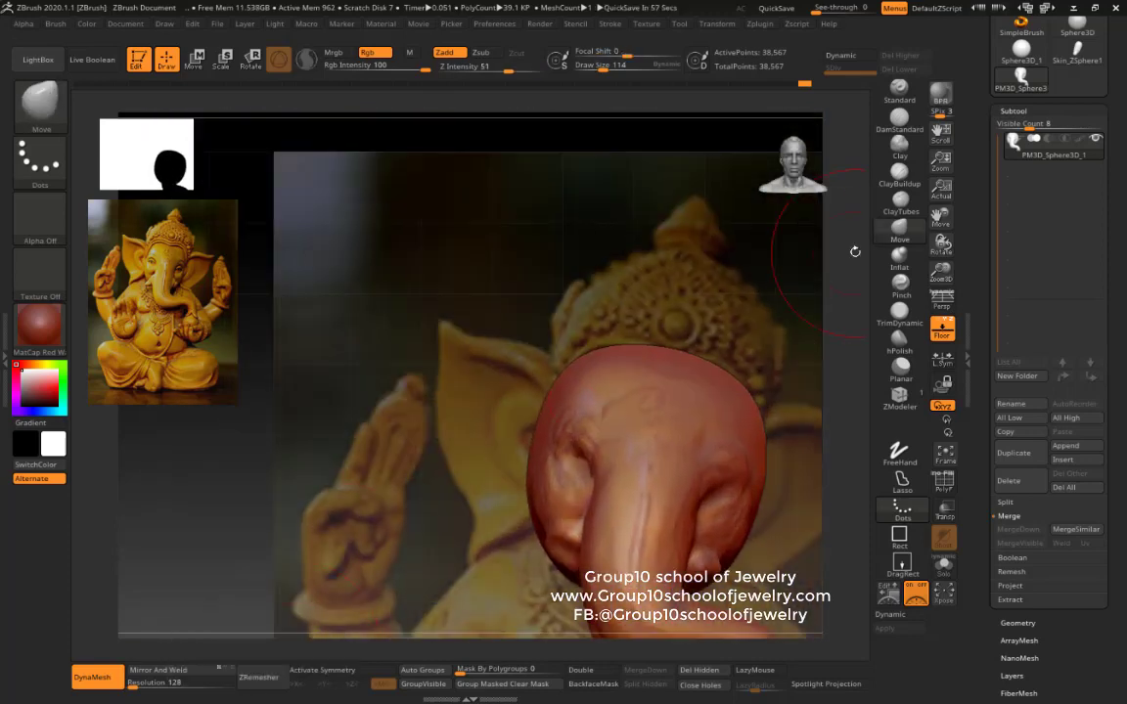
{"action": "left_click", "coordinate": [1065, 446]}
{"action": "left_click", "coordinate": [587, 440]}
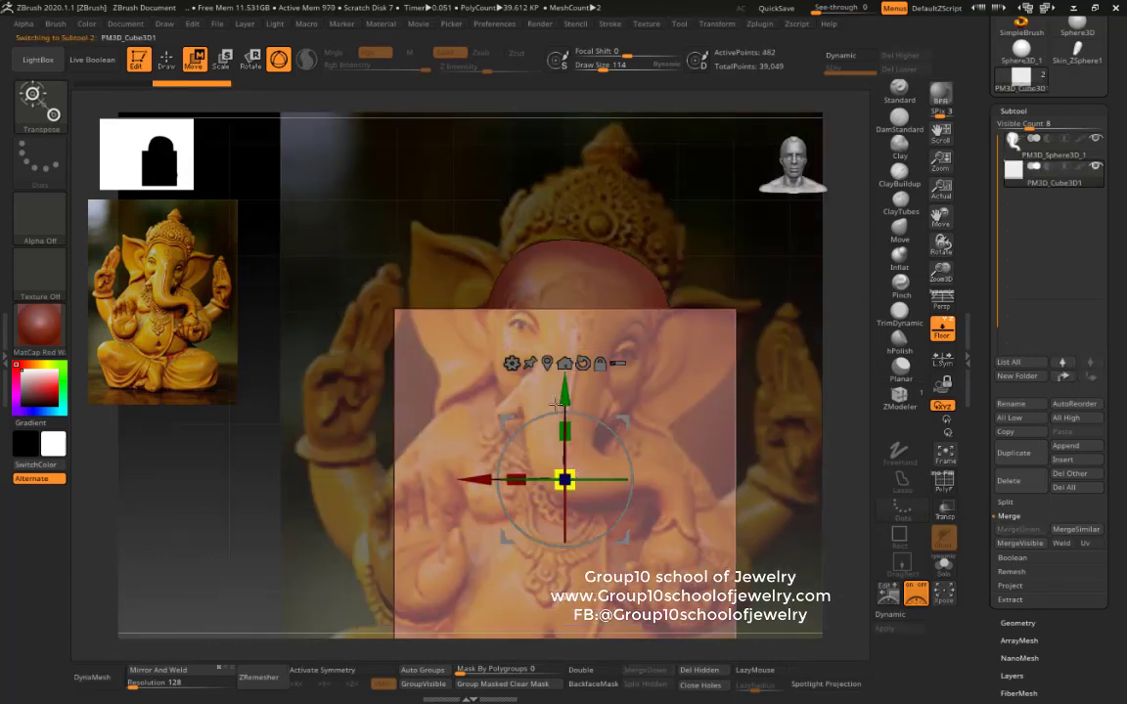
{"action": "mouse_move", "coordinate": [630, 423]}
{"action": "left_mouse_down"}
{"action": "mouse_move", "coordinate": [306, 456]}
{"action": "mouse_move", "coordinate": [323, 460]}
{"action": "left_mouse_up"}
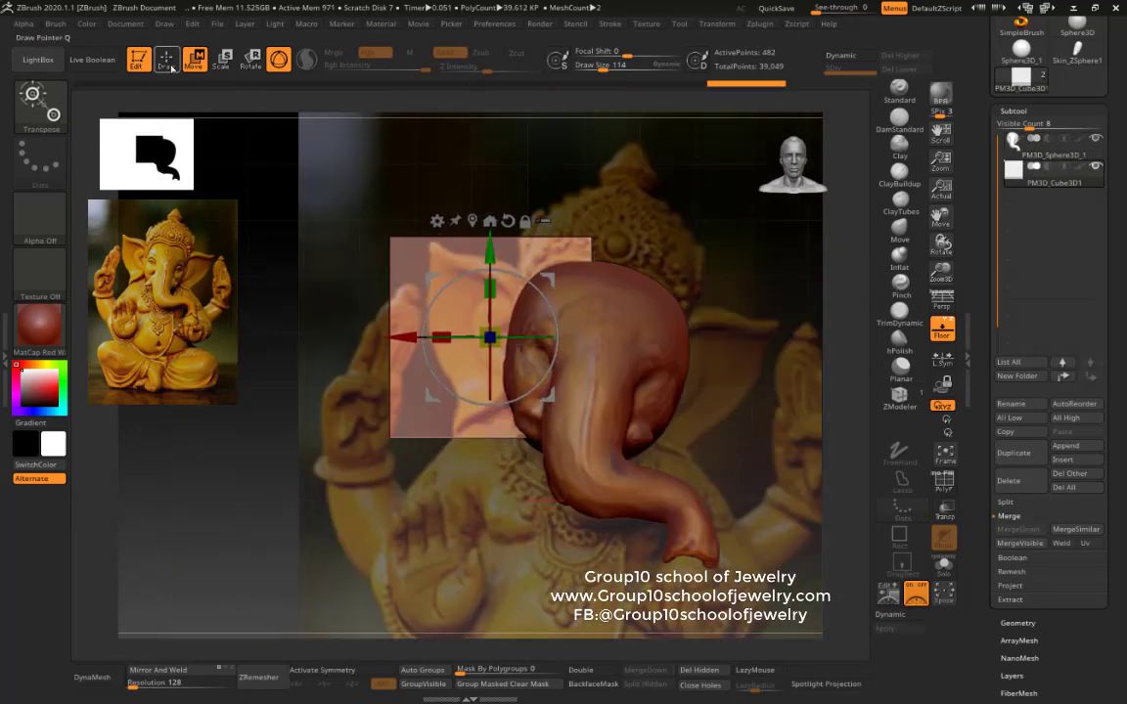
{"action": "left_click", "coordinate": [167, 61]}
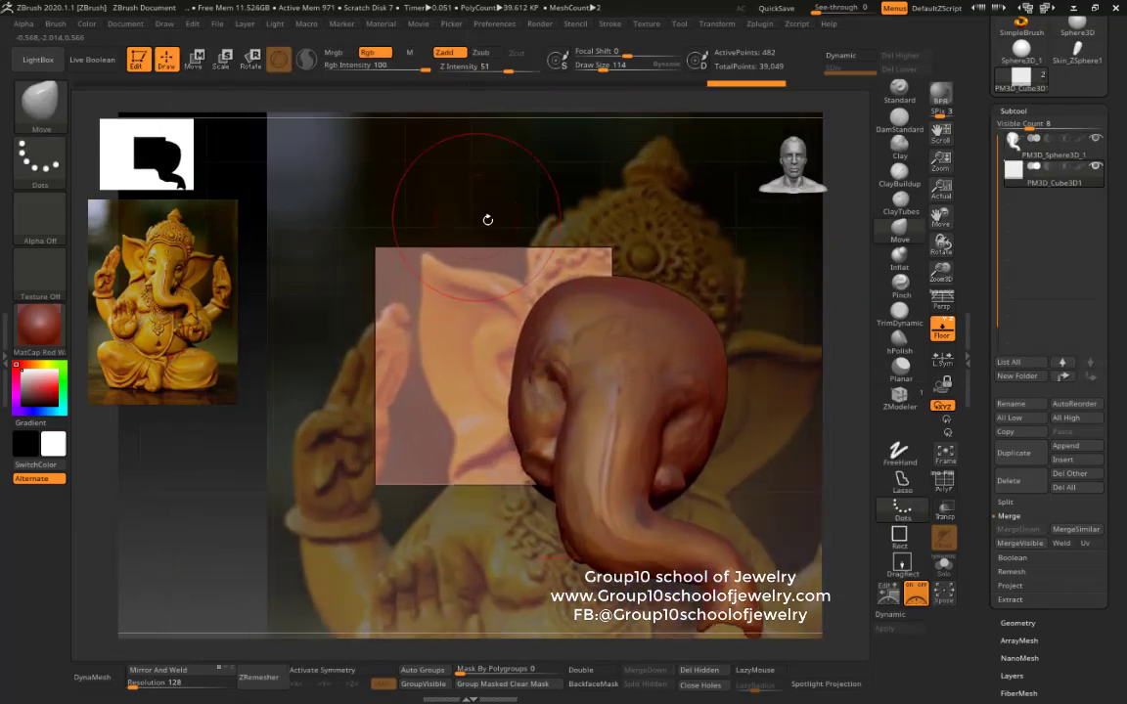
{"action": "left_click", "coordinate": [92, 677]}
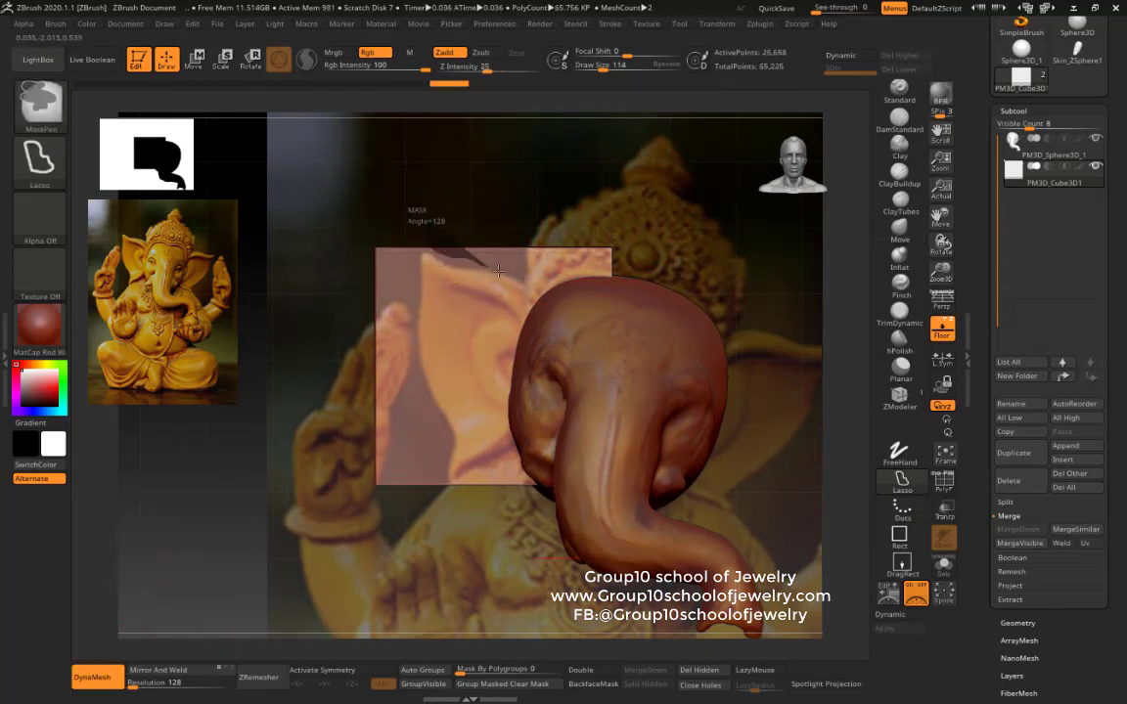
Step: Lasso-mask the ear outline, delete the hidden part, and trim the panel's edges into an ear shape
{"action": "left_click_drag", "start_coordinate": [498, 271], "coordinate": [501, 273], "text": "ctrl"}
{"action": "left_click", "coordinate": [544, 686]}
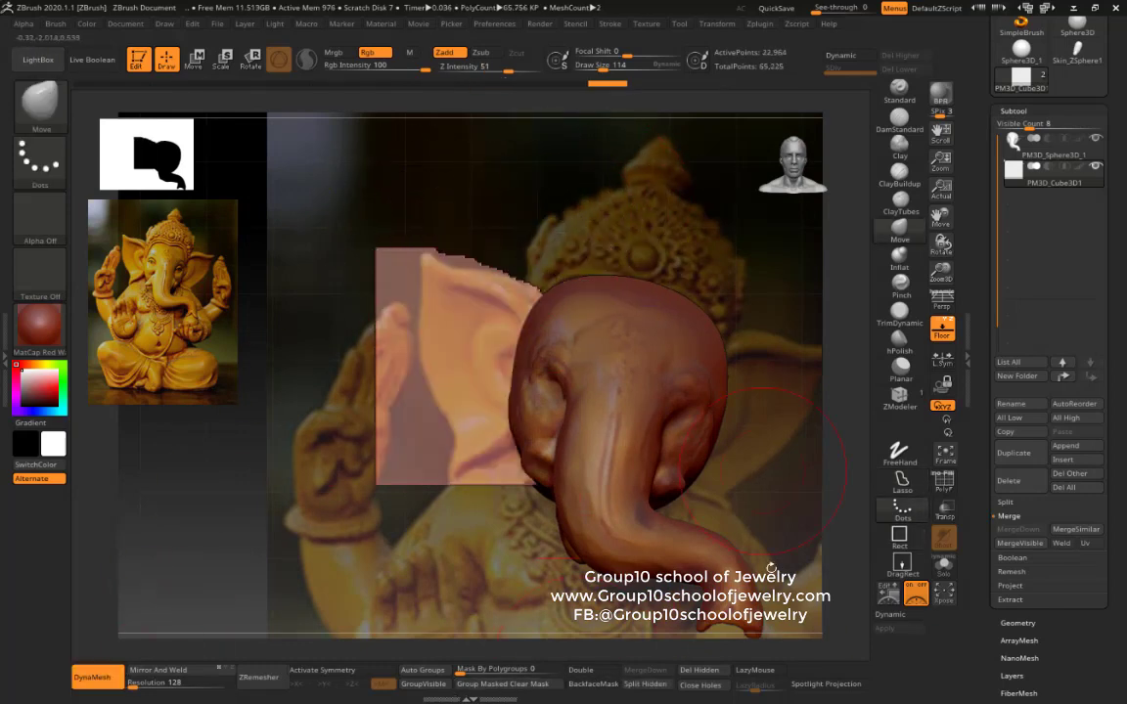
{"action": "left_click", "coordinate": [714, 671]}
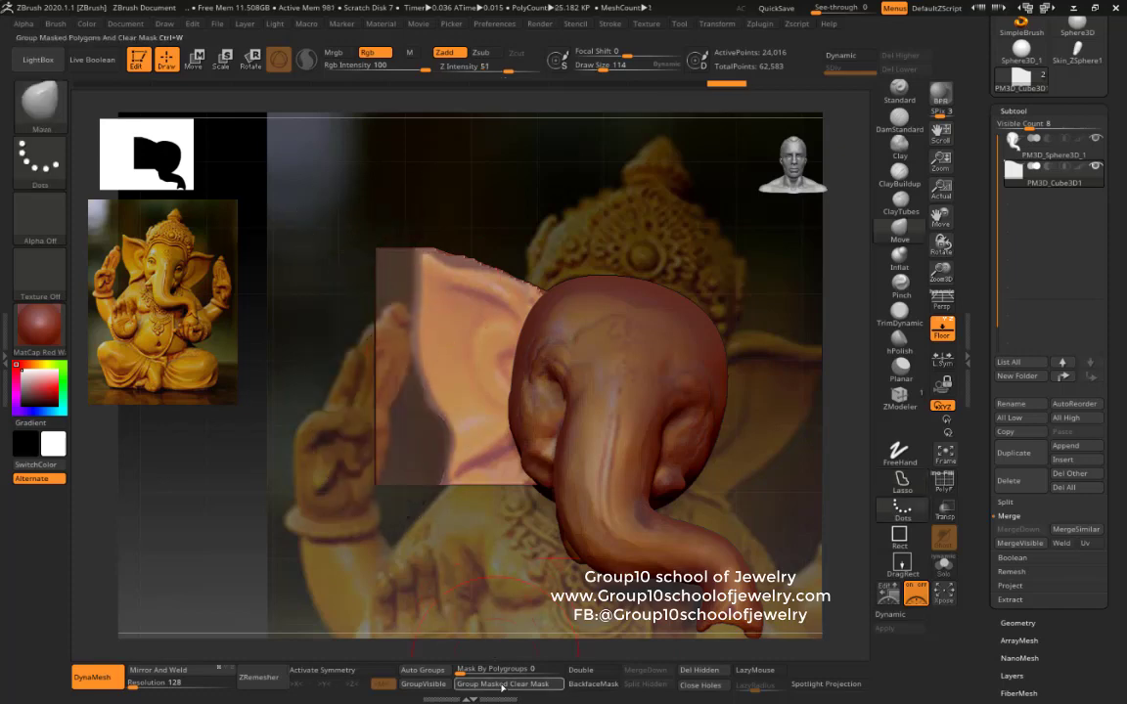
{"action": "left_click_drag", "start_coordinate": [418, 511], "coordinate": [598, 486], "text": "ctrl+alt+shift"}
{"action": "left_click_drag", "start_coordinate": [443, 501], "coordinate": [528, 450], "text": "ctrl+alt+shift"}
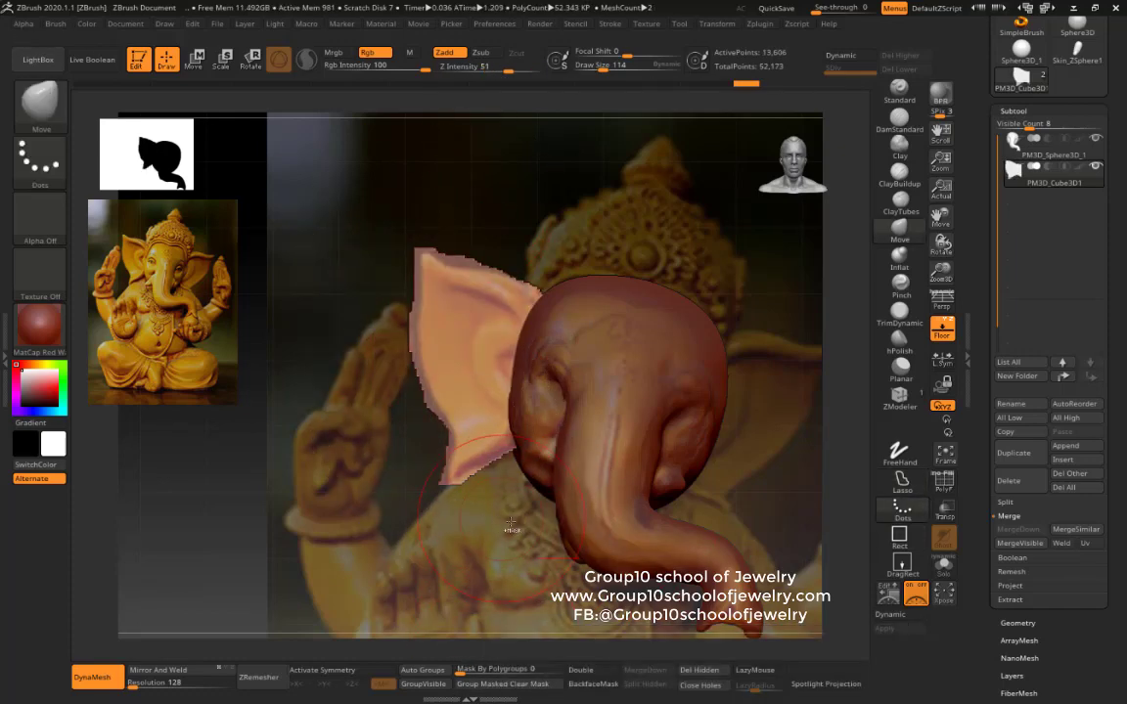
Step: Sculpt a rounded Clay bulge onto the flat ear, checking it from several angles around the head
{"action": "mouse_move", "coordinate": [723, 659]}
{"action": "left_mouse_down"}
{"action": "mouse_move", "coordinate": [490, 262]}
{"action": "mouse_move", "coordinate": [513, 226]}
{"action": "mouse_move", "coordinate": [523, 402]}
{"action": "mouse_move", "coordinate": [536, 269]}
{"action": "mouse_move", "coordinate": [479, 382]}
{"action": "left_mouse_up"}
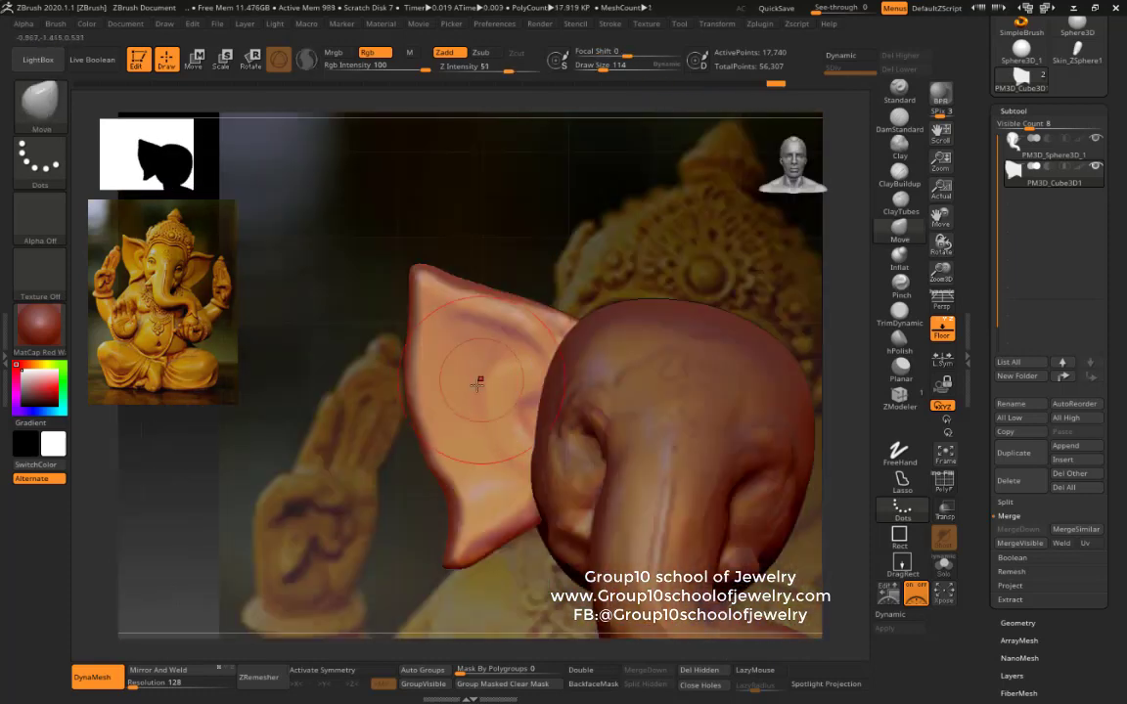
{"action": "left_click", "coordinate": [899, 147]}
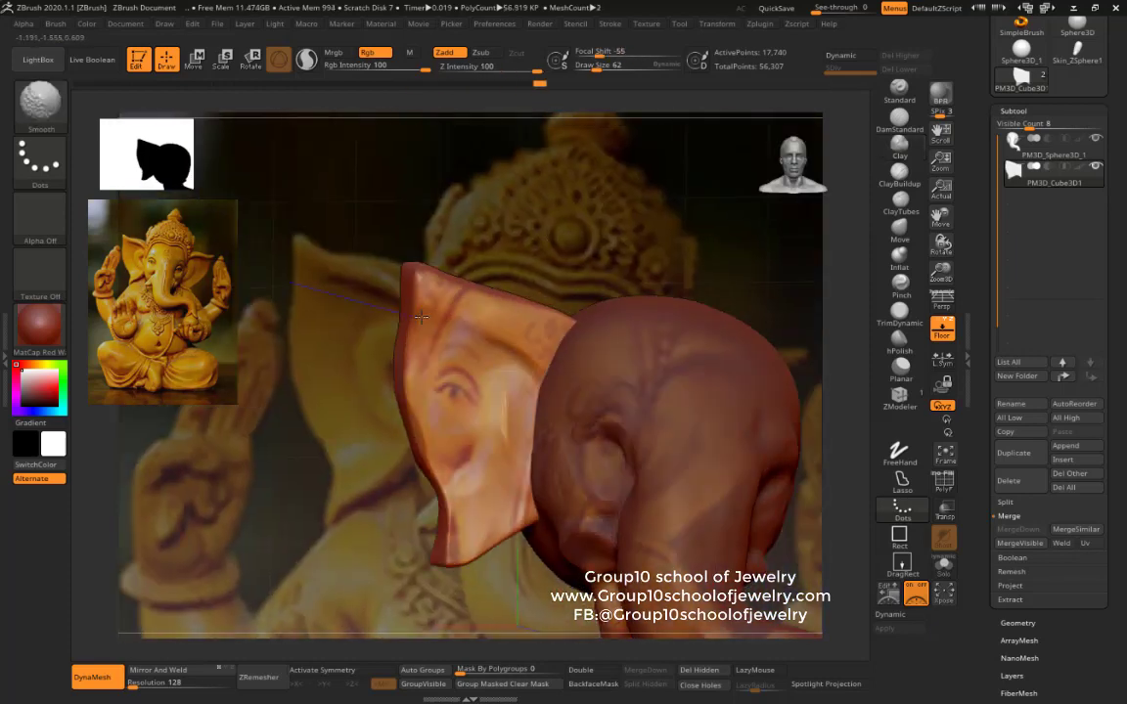
{"action": "left_click_drag", "start_coordinate": [459, 449], "coordinate": [516, 446]}
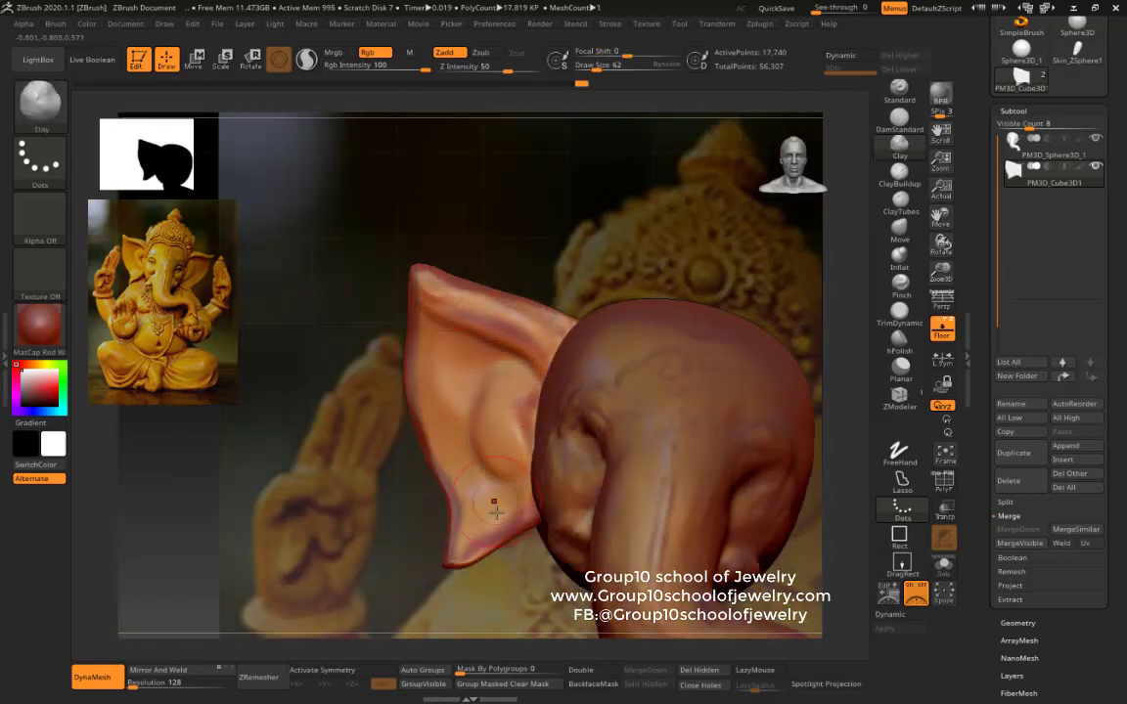
{"action": "left_click_drag", "start_coordinate": [380, 481], "coordinate": [864, 374]}
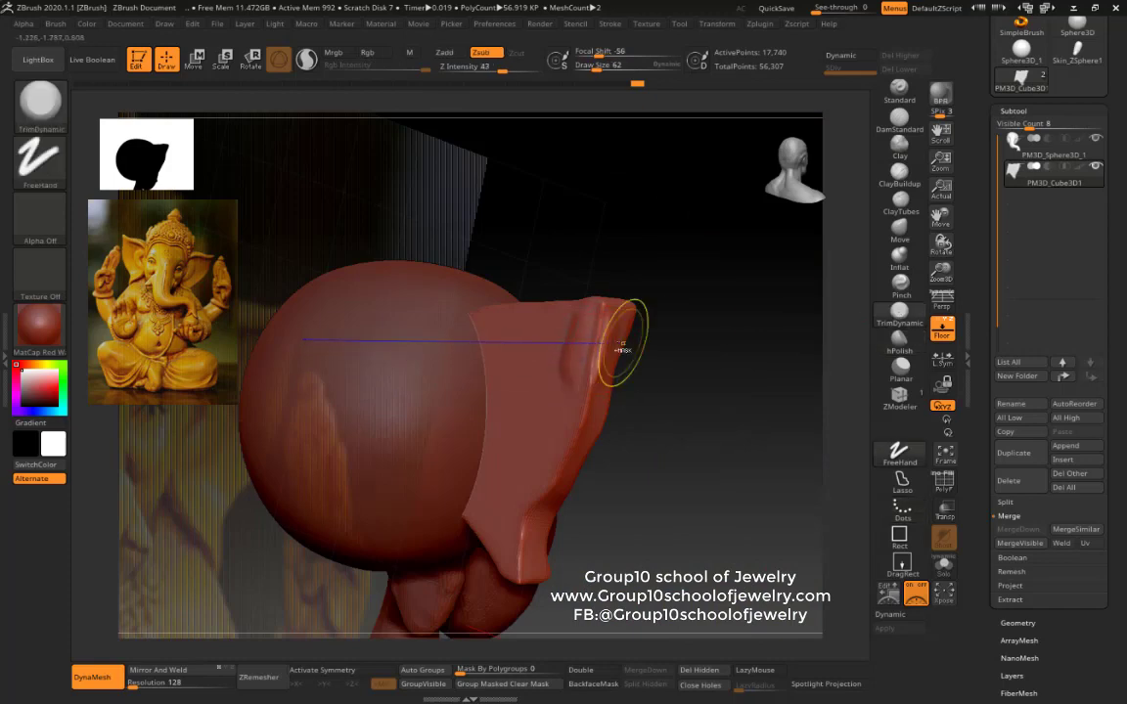
{"action": "left_click_drag", "start_coordinate": [560, 455], "coordinate": [469, 271]}
{"action": "mouse_move", "coordinate": [499, 344]}
{"action": "left_mouse_down"}
{"action": "mouse_move", "coordinate": [654, 445]}
{"action": "mouse_move", "coordinate": [861, 238]}
{"action": "mouse_move", "coordinate": [626, 303]}
{"action": "mouse_move", "coordinate": [541, 409]}
{"action": "mouse_move", "coordinate": [496, 378]}
{"action": "mouse_move", "coordinate": [647, 326]}
{"action": "mouse_move", "coordinate": [661, 349]}
{"action": "mouse_move", "coordinate": [631, 377]}
{"action": "mouse_move", "coordinate": [618, 414]}
{"action": "mouse_move", "coordinate": [479, 423]}
{"action": "left_mouse_up"}
{"action": "key", "text": "b"}
{"action": "key", "text": "m"}
{"action": "key", "text": "v"}
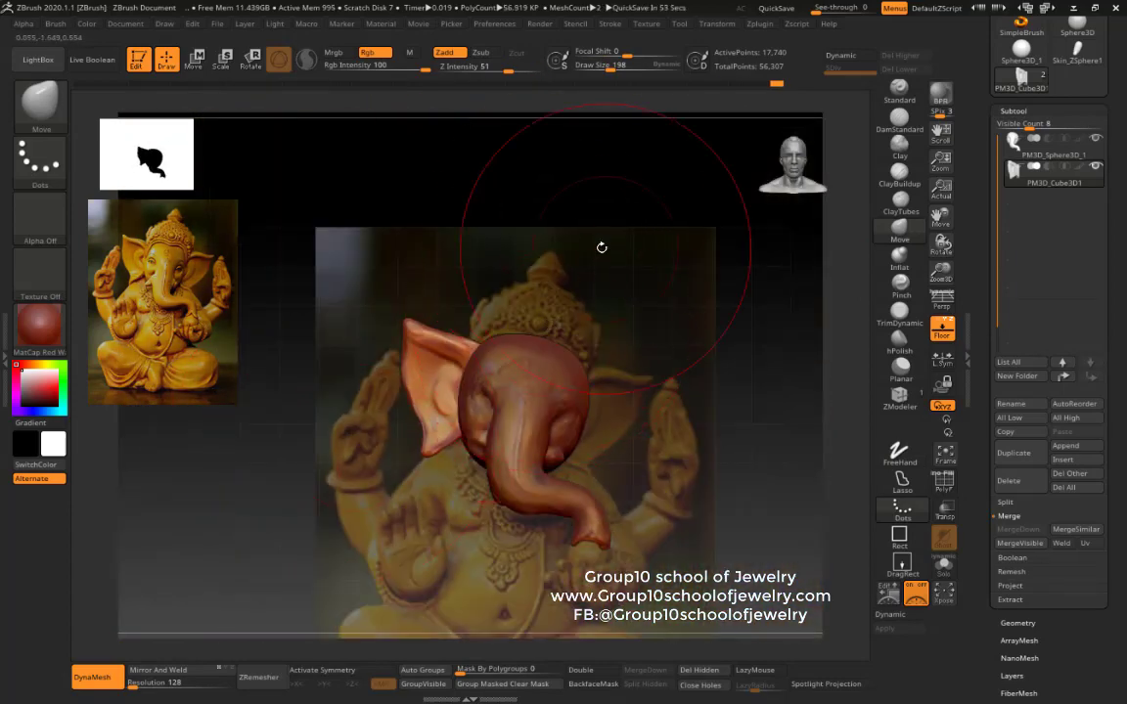
Step: Build up the ear's inner surface with ClayBuildup strokes, resize the brush, and smooth it
{"action": "mouse_move", "coordinate": [602, 248]}
{"action": "left_mouse_down", "text": "alt"}
{"action": "mouse_move", "coordinate": [370, 355]}
{"action": "mouse_move", "coordinate": [516, 327]}
{"action": "left_mouse_up", "text": "alt"}
{"action": "key", "text": "b"}
{"action": "key", "text": "c"}
{"action": "key", "text": "b"}
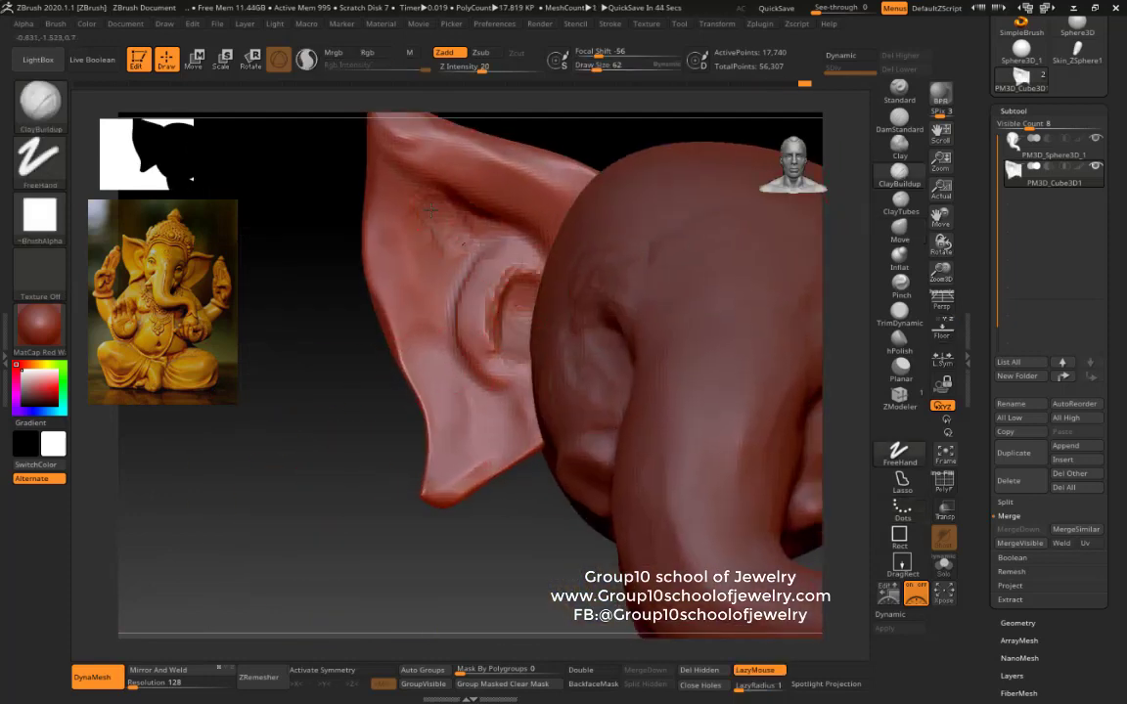
{"action": "left_click_drag", "start_coordinate": [430, 208], "coordinate": [449, 244]}
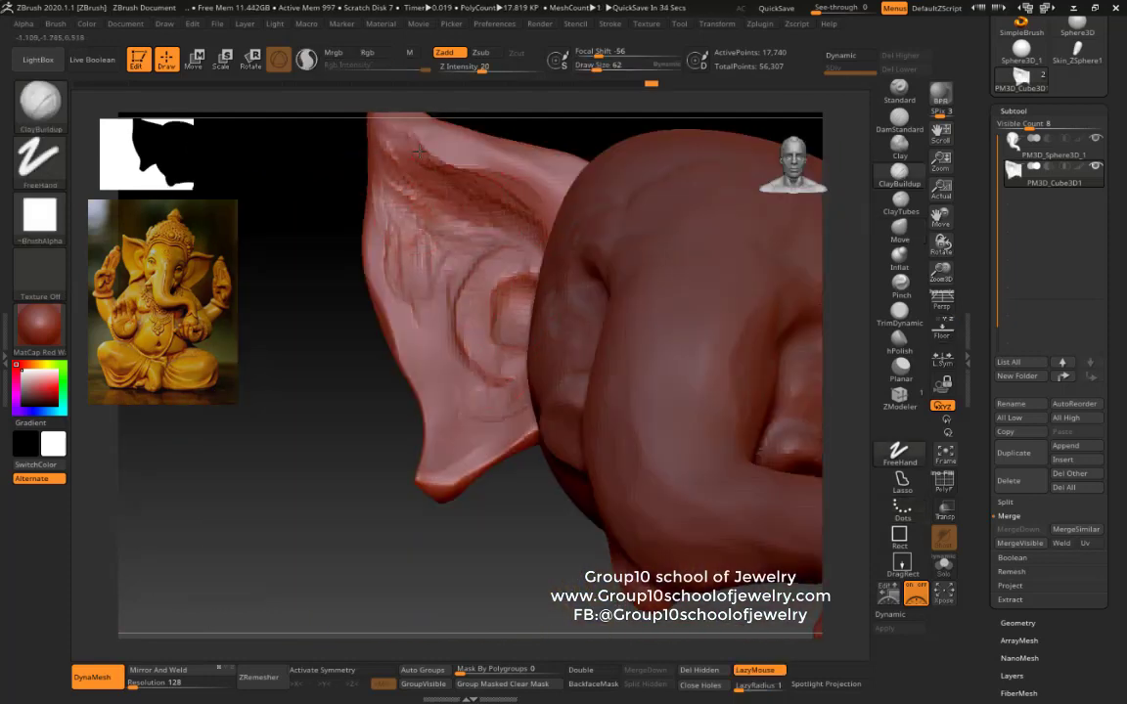
{"action": "left_click_drag", "start_coordinate": [418, 151], "coordinate": [552, 334]}
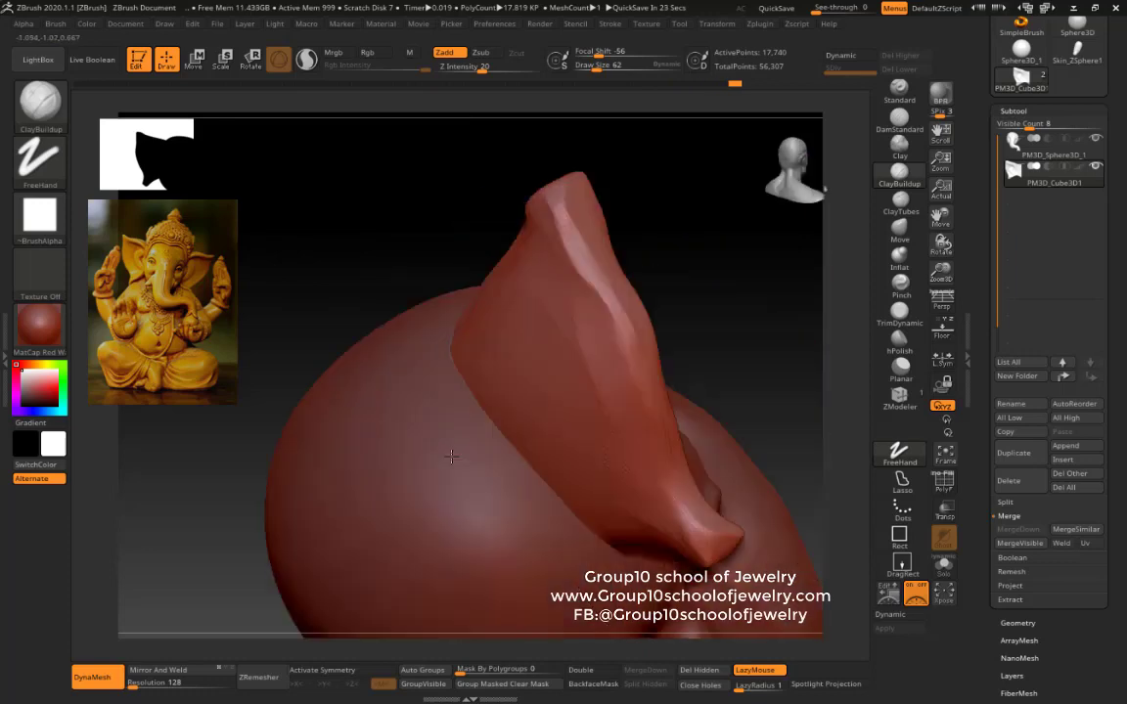
{"action": "mouse_move", "coordinate": [584, 293]}
{"action": "left_mouse_down"}
{"action": "mouse_move", "coordinate": [385, 381]}
{"action": "mouse_move", "coordinate": [582, 267]}
{"action": "mouse_move", "coordinate": [552, 294]}
{"action": "mouse_move", "coordinate": [468, 269]}
{"action": "mouse_move", "coordinate": [497, 512]}
{"action": "mouse_move", "coordinate": [458, 541]}
{"action": "mouse_move", "coordinate": [469, 587]}
{"action": "mouse_move", "coordinate": [460, 548]}
{"action": "mouse_move", "coordinate": [495, 448]}
{"action": "mouse_move", "coordinate": [409, 401]}
{"action": "mouse_move", "coordinate": [604, 297]}
{"action": "mouse_move", "coordinate": [642, 330]}
{"action": "left_mouse_up"}
{"action": "key", "text": "s"}
{"action": "mouse_move", "coordinate": [468, 485]}
{"action": "left_mouse_down"}
{"action": "mouse_move", "coordinate": [352, 459]}
{"action": "mouse_move", "coordinate": [303, 516]}
{"action": "mouse_move", "coordinate": [660, 321]}
{"action": "mouse_move", "coordinate": [579, 296]}
{"action": "mouse_move", "coordinate": [709, 355]}
{"action": "mouse_move", "coordinate": [682, 296]}
{"action": "mouse_move", "coordinate": [661, 316]}
{"action": "left_mouse_up"}
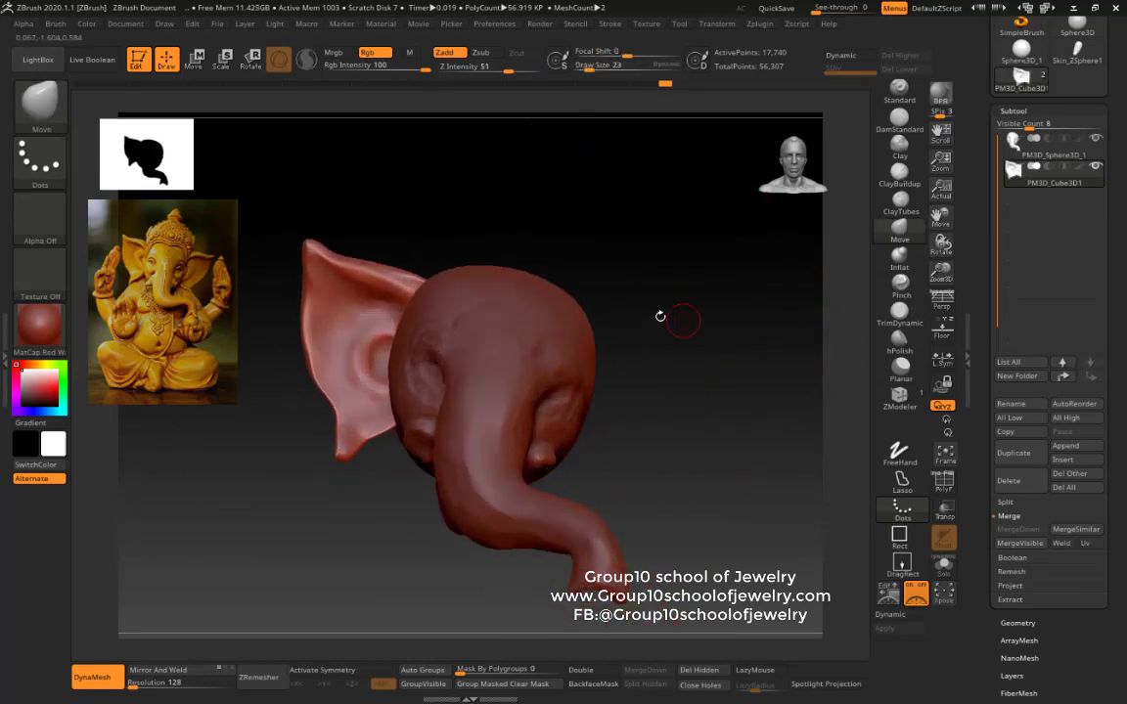
Step: Mirror the ear to the opposite side of the head with SubTool Master's Mirror
{"action": "left_click", "coordinate": [8, 294]}
{"action": "left_click", "coordinate": [59, 230]}
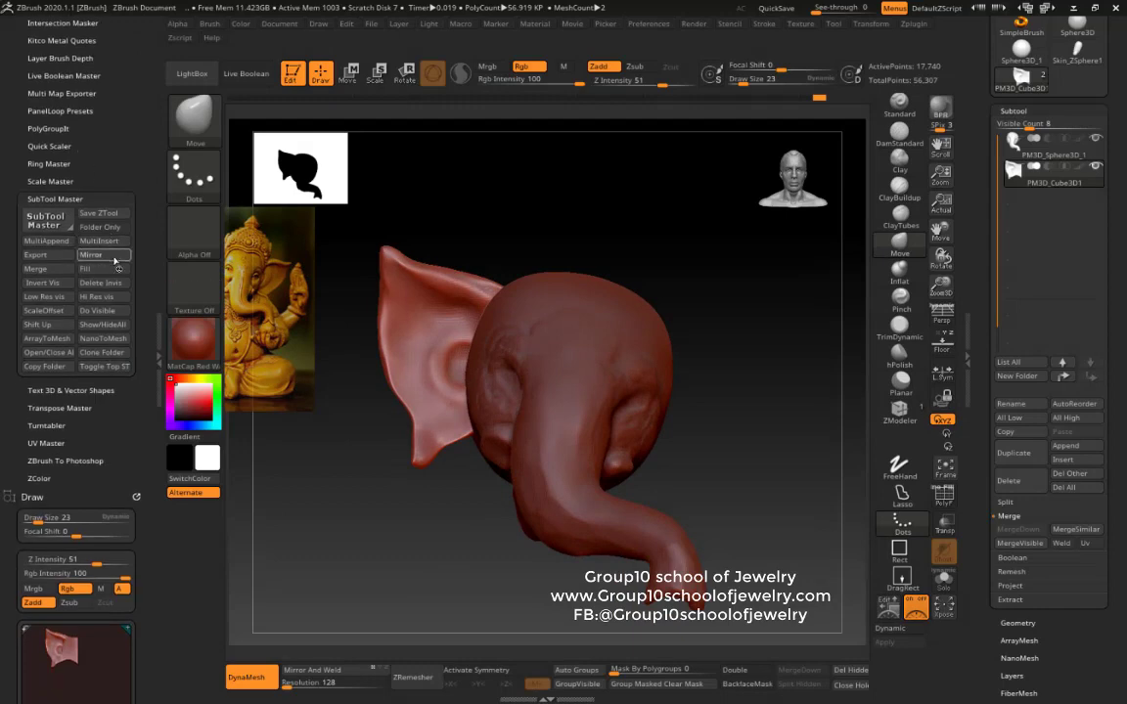
{"action": "left_click", "coordinate": [114, 259]}
{"action": "left_click", "coordinate": [483, 352]}
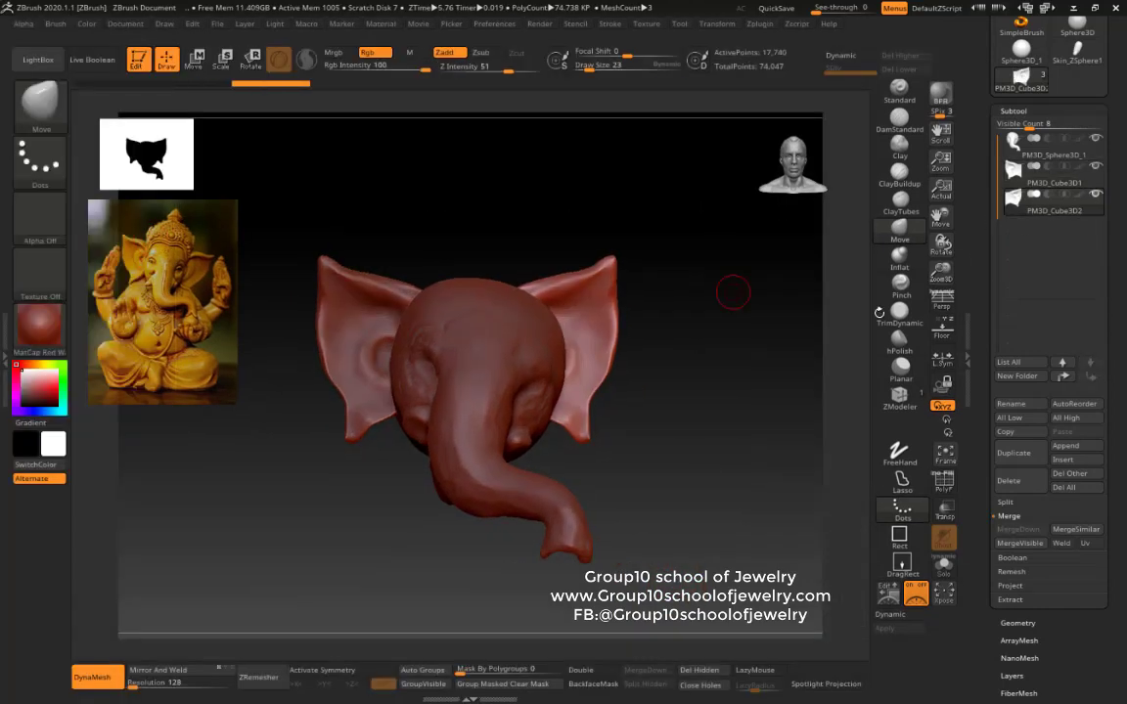
Step: Rotate the mirrored ear into place around the head's centre with the Move gizmo
{"action": "key", "text": "w"}
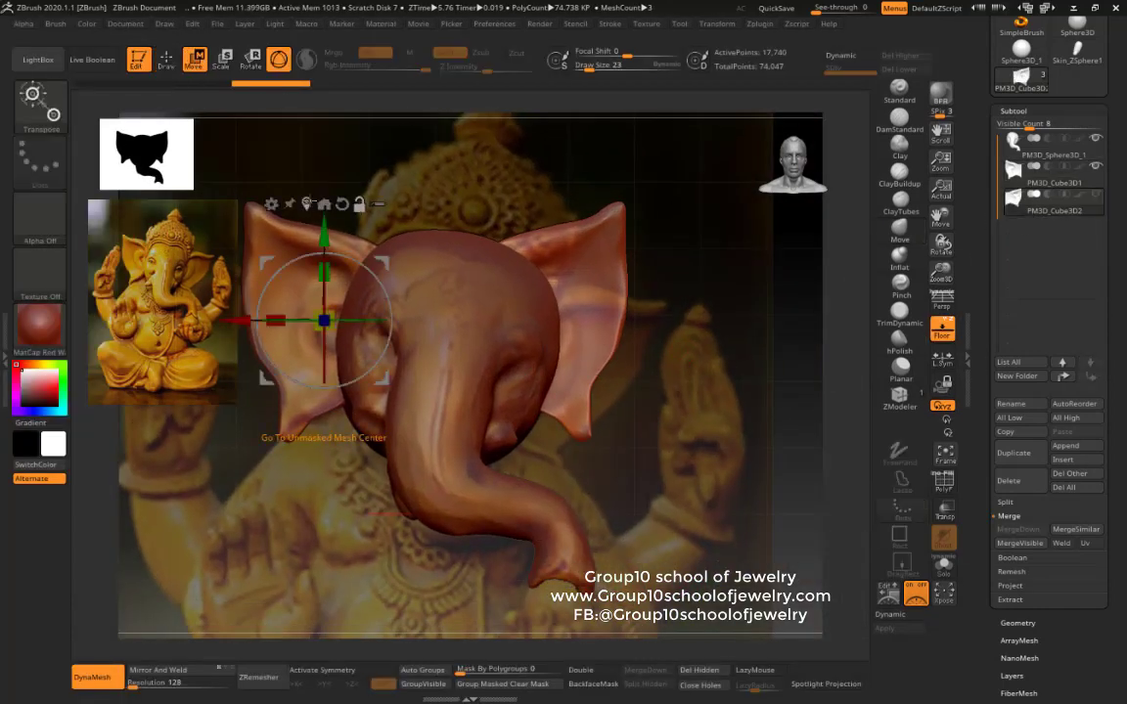
{"action": "left_click", "coordinate": [324, 203]}
{"action": "left_click_drag", "start_coordinate": [615, 337], "coordinate": [618, 369]}
{"action": "left_click_drag", "start_coordinate": [674, 243], "coordinate": [671, 339]}
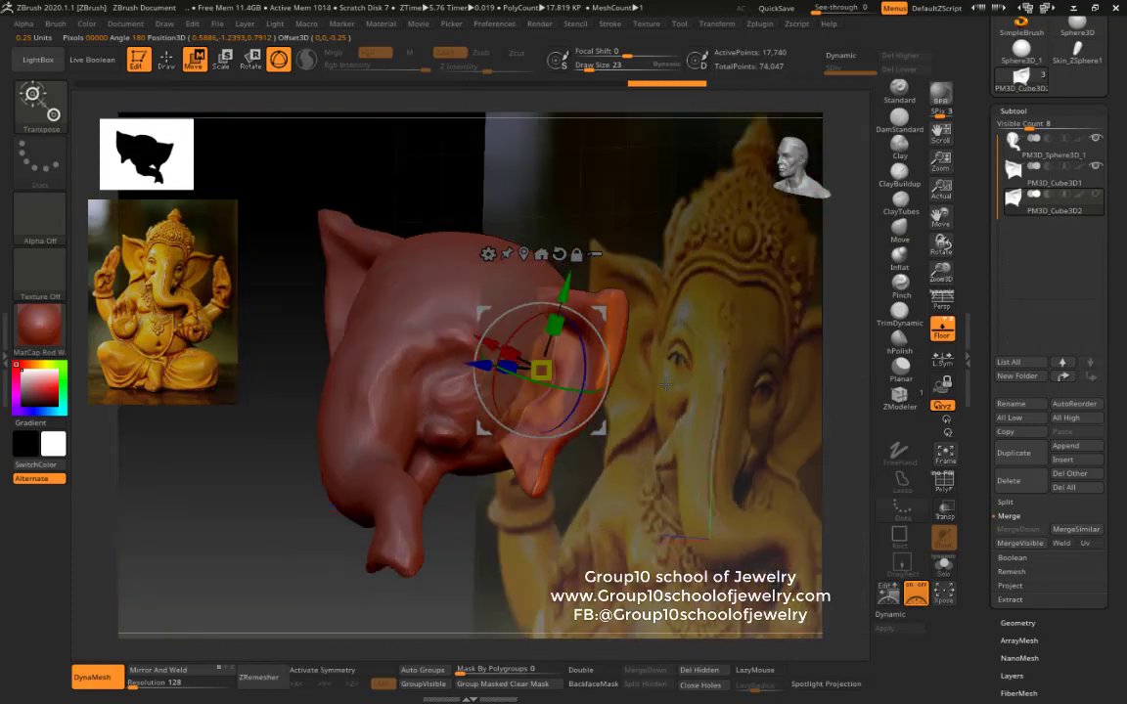
{"action": "key", "text": "q"}
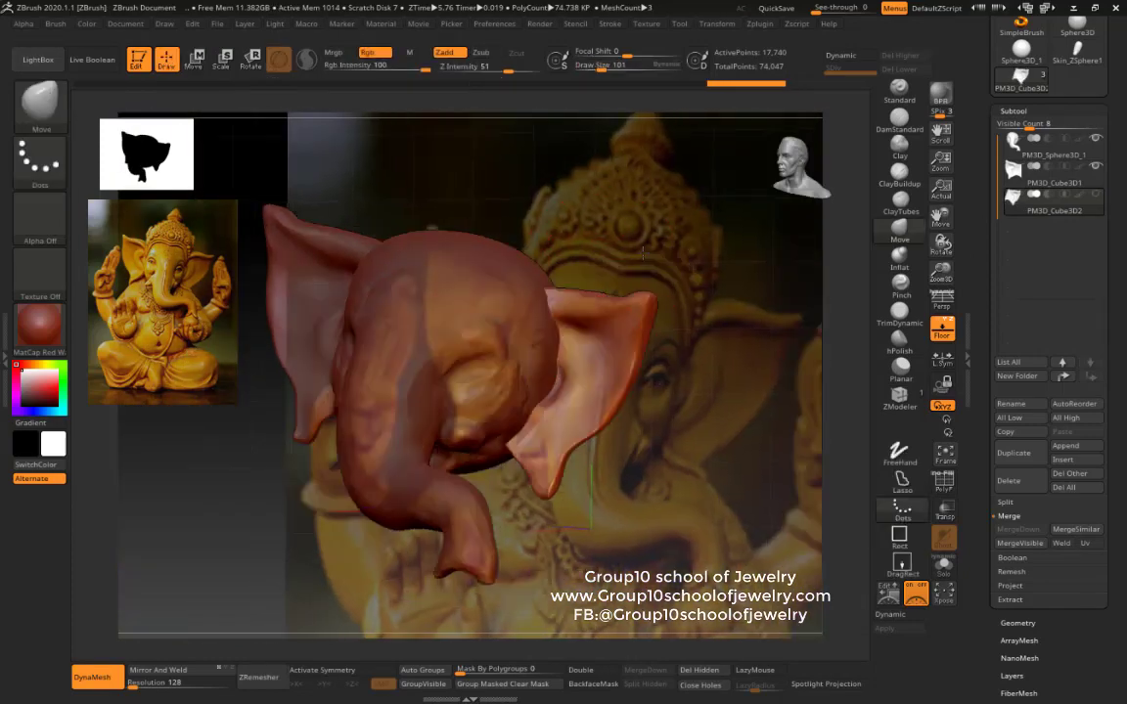
{"action": "mouse_move", "coordinate": [460, 156]}
{"action": "left_mouse_down"}
{"action": "mouse_move", "coordinate": [565, 404]}
{"action": "mouse_move", "coordinate": [569, 385]}
{"action": "mouse_move", "coordinate": [709, 285]}
{"action": "mouse_move", "coordinate": [730, 345]}
{"action": "mouse_move", "coordinate": [693, 391]}
{"action": "left_mouse_up"}
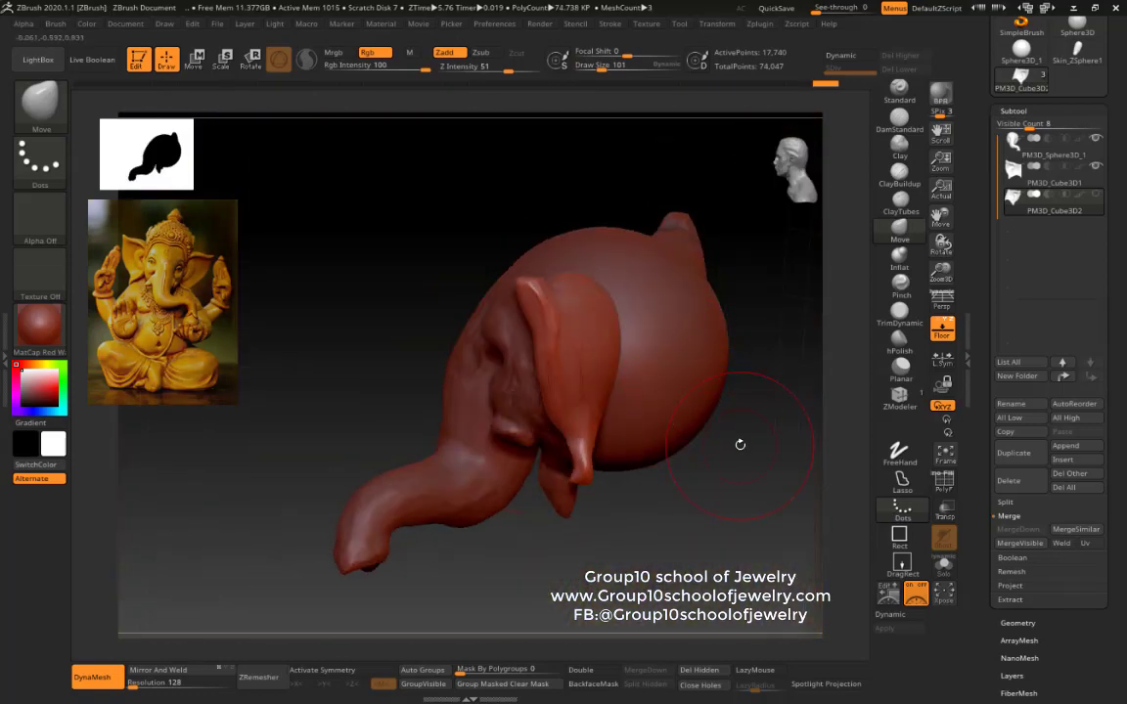
Step: Merge the two ears into the head mesh, accepting the non-undoable merge
{"action": "left_click", "coordinate": [1019, 543]}
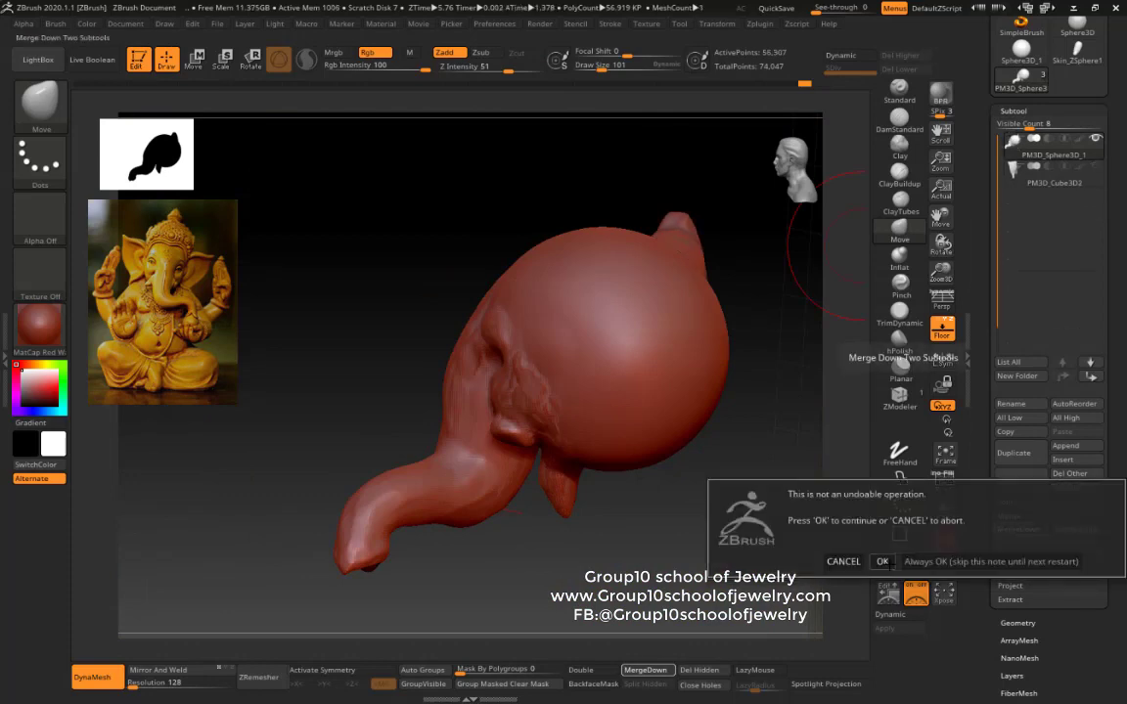
{"action": "left_click", "coordinate": [883, 558]}
{"action": "mouse_move", "coordinate": [378, 292]}
{"action": "left_mouse_down"}
{"action": "mouse_move", "coordinate": [612, 496]}
{"action": "mouse_move", "coordinate": [818, 332]}
{"action": "mouse_move", "coordinate": [573, 169]}
{"action": "mouse_move", "coordinate": [458, 357]}
{"action": "left_mouse_up"}
Step: Fill the ear-to-head join with ClayTubes and smooth the blend into the head
{"action": "key", "text": "b"}
{"action": "key", "text": "c"}
{"action": "key", "text": "t"}
{"action": "mouse_move", "coordinate": [455, 303]}
{"action": "left_mouse_down"}
{"action": "mouse_move", "coordinate": [472, 486]}
{"action": "mouse_move", "coordinate": [644, 291]}
{"action": "mouse_move", "coordinate": [685, 313]}
{"action": "left_mouse_up"}
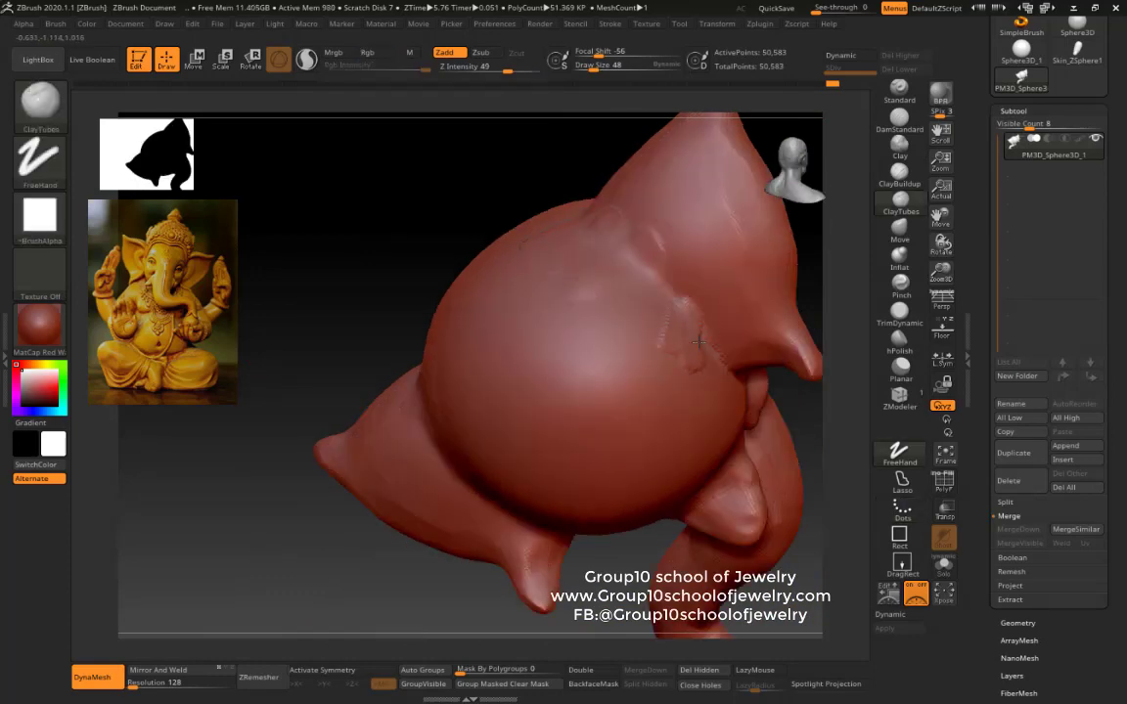
{"action": "left_click_drag", "start_coordinate": [597, 235], "coordinate": [717, 323], "text": "shift"}
{"action": "left_click_drag", "start_coordinate": [455, 227], "coordinate": [654, 435]}
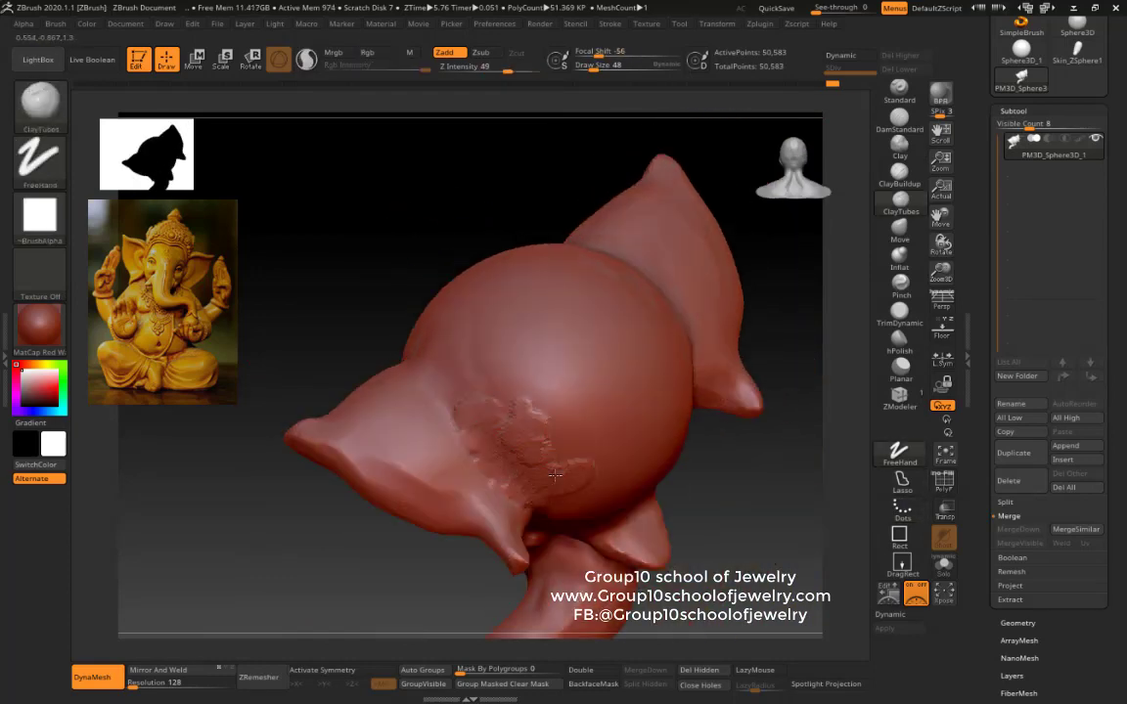
{"action": "left_click_drag", "start_coordinate": [555, 475], "coordinate": [441, 401], "text": "shift"}
{"action": "mouse_move", "coordinate": [529, 225]}
{"action": "left_mouse_down"}
{"action": "mouse_move", "coordinate": [605, 273]}
{"action": "mouse_move", "coordinate": [574, 239]}
{"action": "left_mouse_up"}
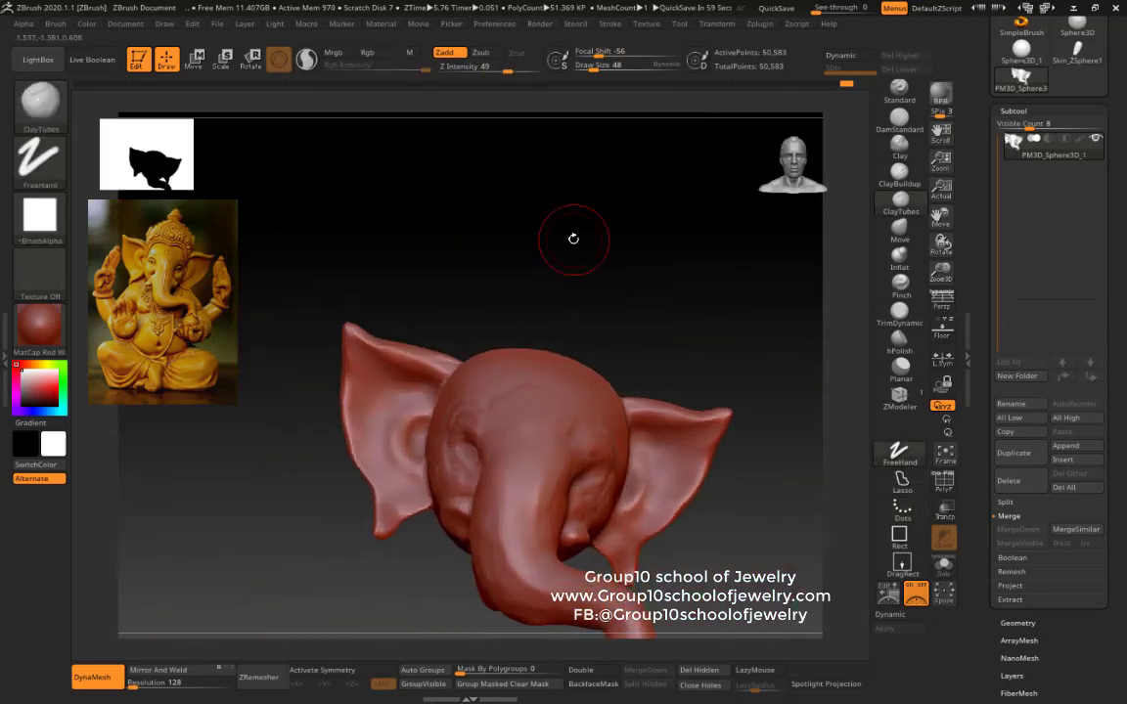
Step: Switch to Move and orbit around the elephant head to inspect the joins
{"action": "key", "text": "b"}
{"action": "key", "text": "m"}
{"action": "key", "text": "v"}
{"action": "left_click_drag", "start_coordinate": [722, 471], "coordinate": [660, 415]}
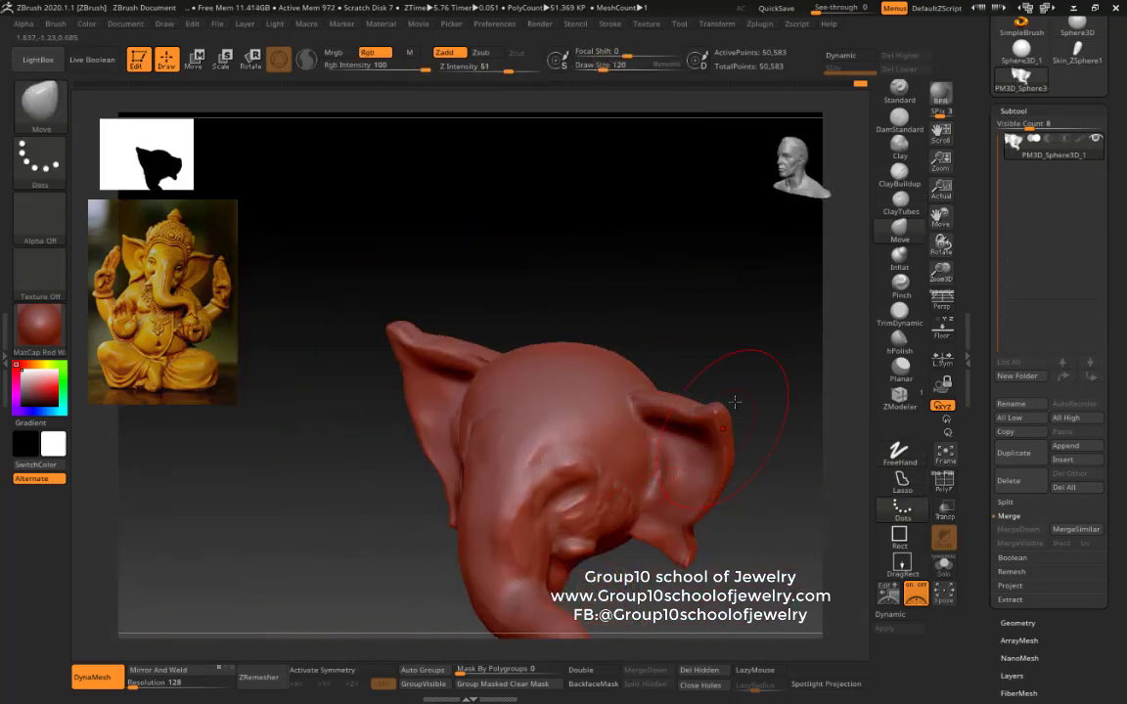
{"action": "mouse_move", "coordinate": [547, 364]}
{"action": "left_mouse_down"}
{"action": "mouse_move", "coordinate": [674, 458]}
{"action": "mouse_move", "coordinate": [696, 445]}
{"action": "left_mouse_up"}
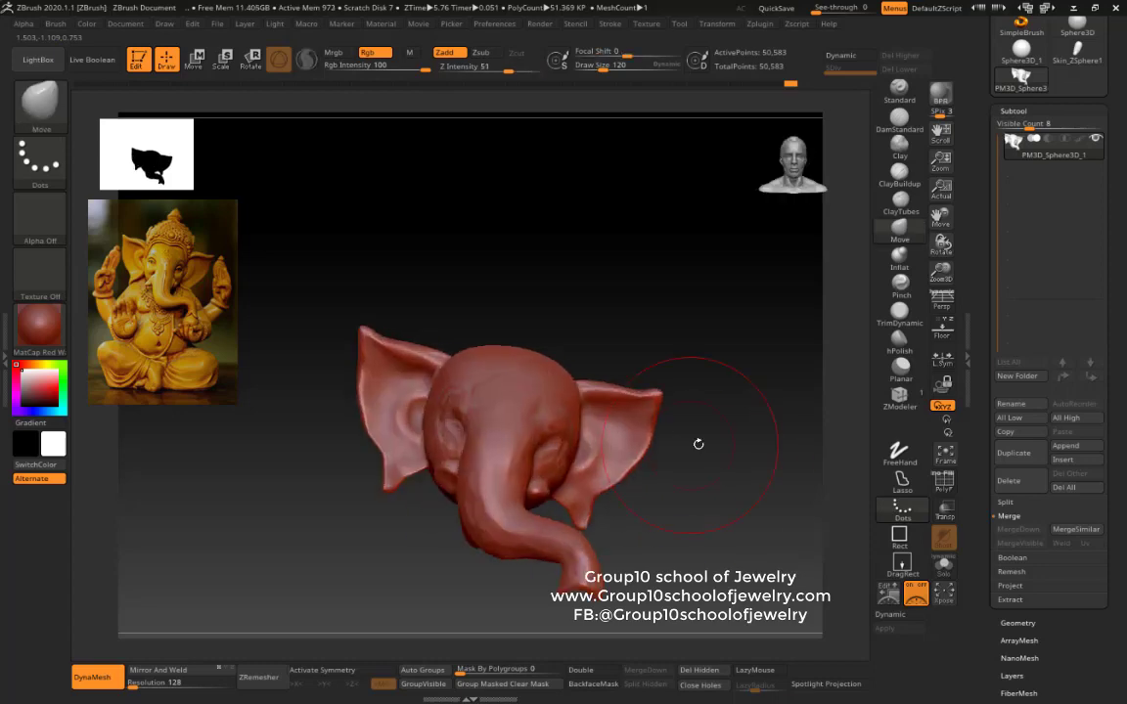
{"action": "mouse_move", "coordinate": [780, 327]}
{"action": "left_mouse_down"}
{"action": "mouse_move", "coordinate": [713, 370]}
{"action": "mouse_move", "coordinate": [613, 327]}
{"action": "mouse_move", "coordinate": [595, 334]}
{"action": "left_mouse_up"}
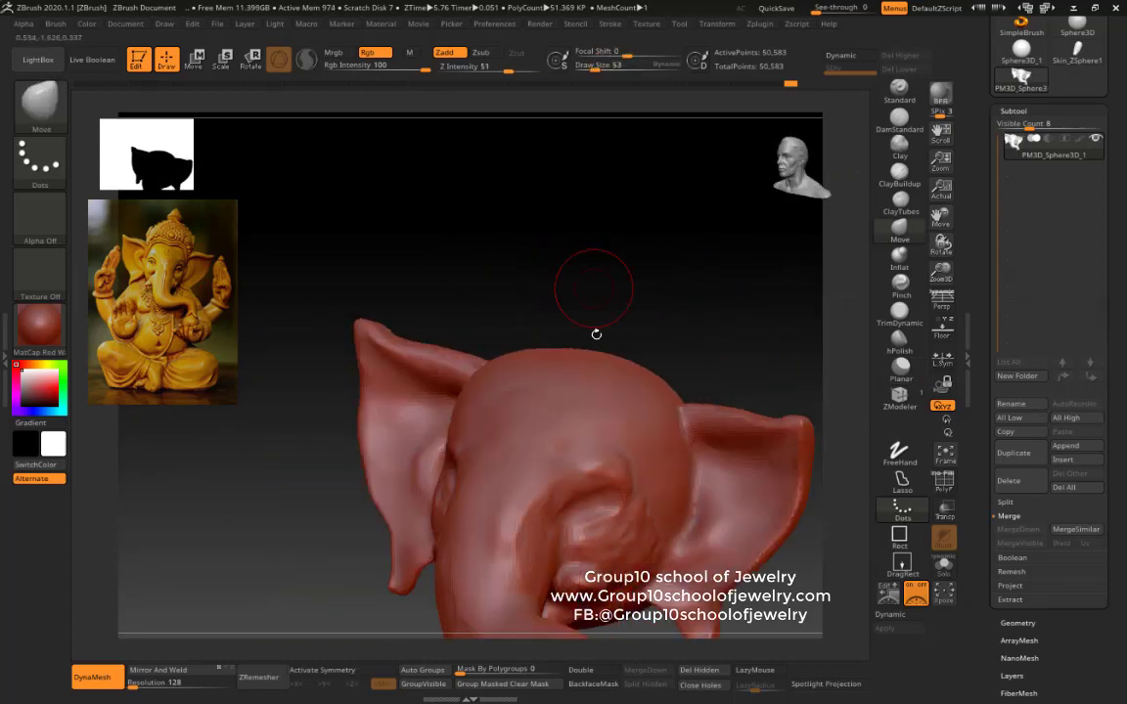
{"action": "mouse_move", "coordinate": [674, 426]}
{"action": "left_mouse_down"}
{"action": "mouse_move", "coordinate": [594, 201]}
{"action": "mouse_move", "coordinate": [636, 278]}
{"action": "left_mouse_up"}
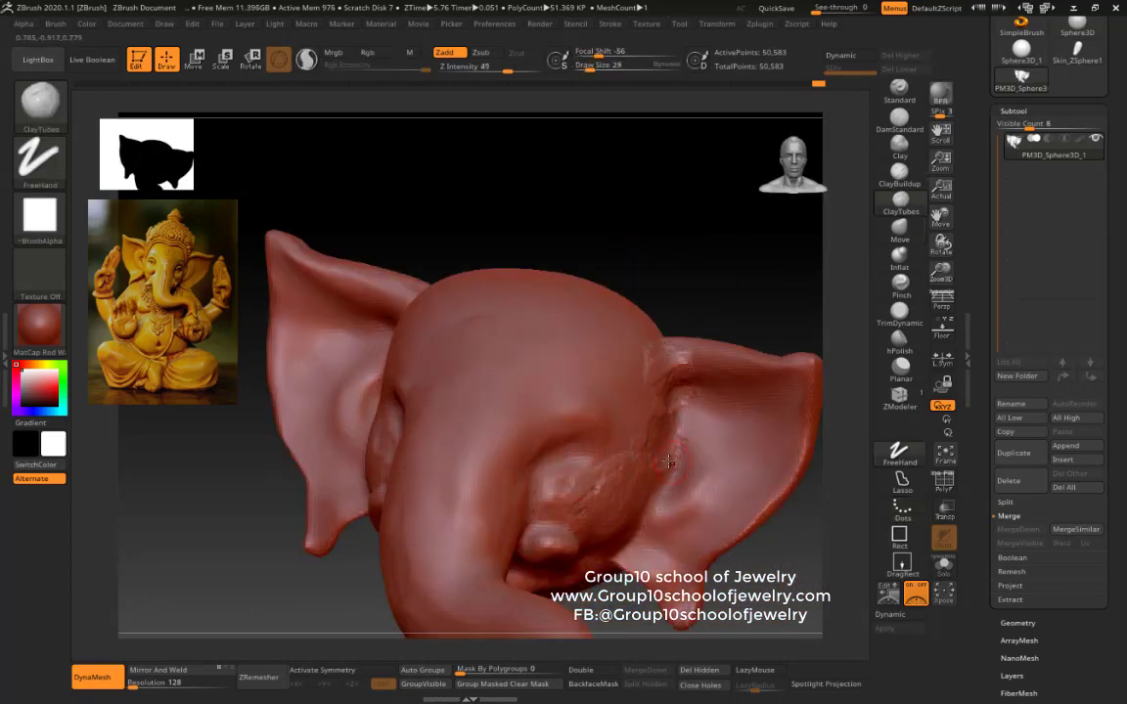
{"action": "mouse_move", "coordinate": [654, 398]}
{"action": "left_mouse_down"}
{"action": "mouse_move", "coordinate": [420, 332]}
{"action": "mouse_move", "coordinate": [581, 225]}
{"action": "left_mouse_up"}
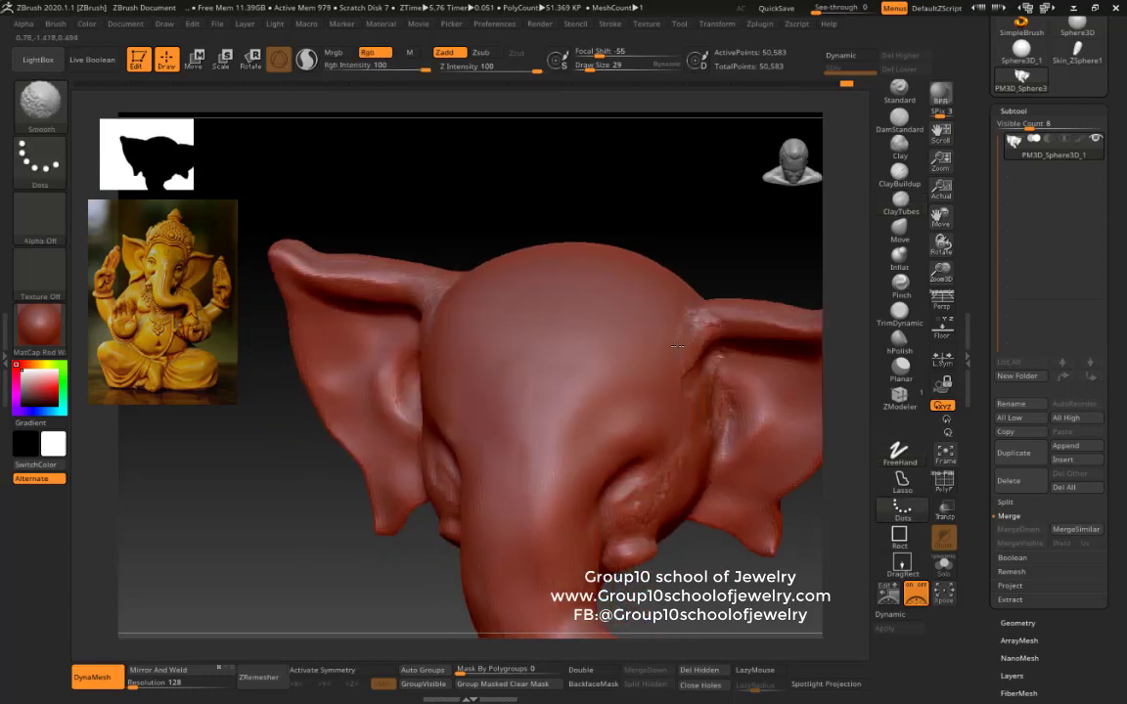
Step: Reshape the back of the head with Move and ClayTubes, orbiting around it
{"action": "key", "text": "b"}
{"action": "key", "text": "m"}
{"action": "key", "text": "v"}
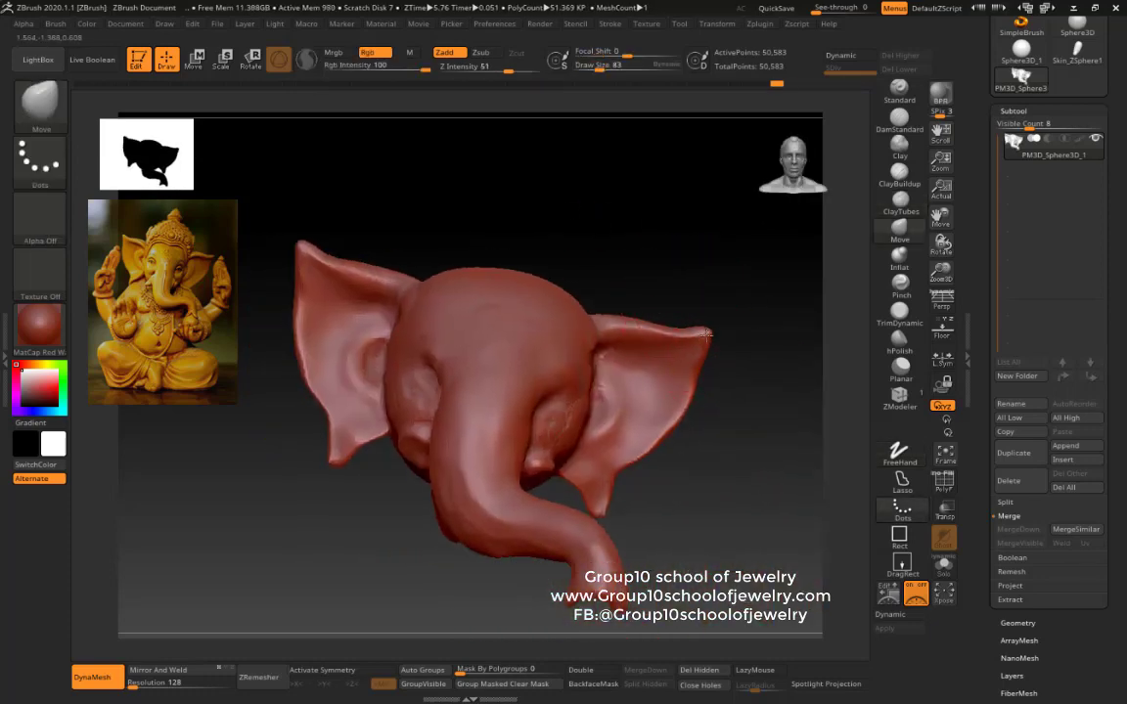
{"action": "left_click_drag", "start_coordinate": [701, 346], "coordinate": [604, 326]}
{"action": "mouse_move", "coordinate": [343, 271]}
{"action": "left_mouse_down"}
{"action": "mouse_move", "coordinate": [433, 263]}
{"action": "mouse_move", "coordinate": [578, 283]}
{"action": "left_mouse_up"}
{"action": "key", "text": "b"}
{"action": "key", "text": "c"}
{"action": "key", "text": "t"}
{"action": "key", "text": "f"}
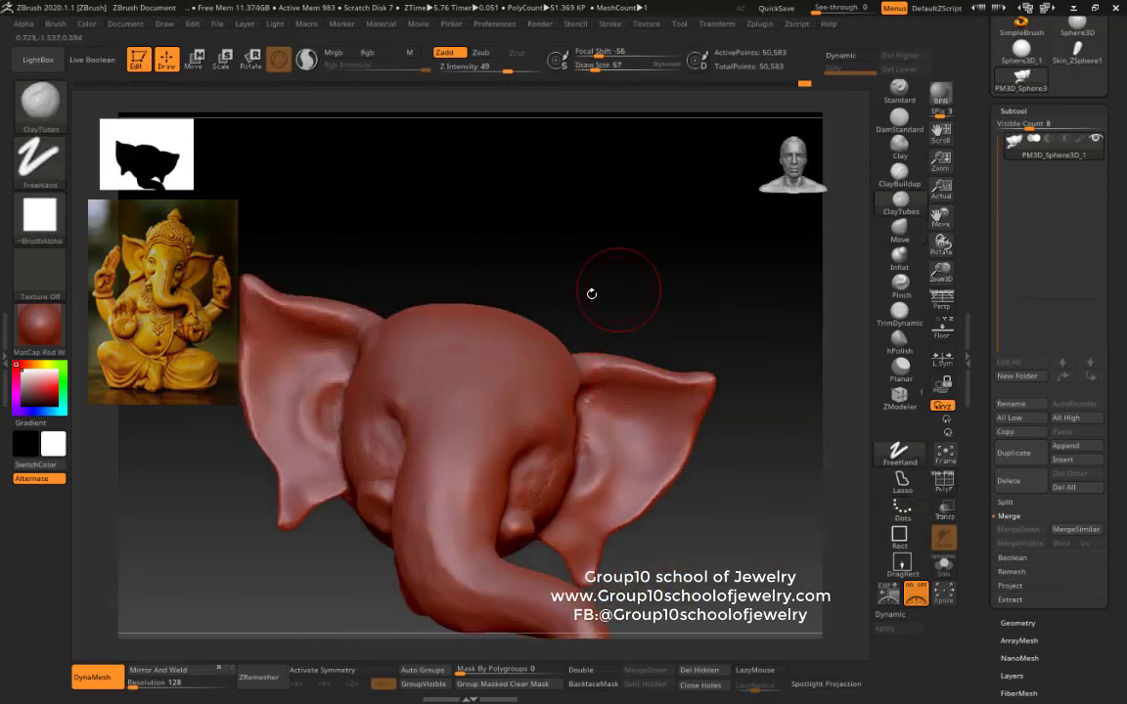
{"action": "key", "text": "b"}
{"action": "key", "text": "m"}
{"action": "key", "text": "v"}
Step: Flatten the trunk with TrimDynamic and add ClayTubes strokes, zooming in and out
{"action": "key", "text": "b"}
{"action": "key", "text": "t"}
{"action": "key", "text": "d"}
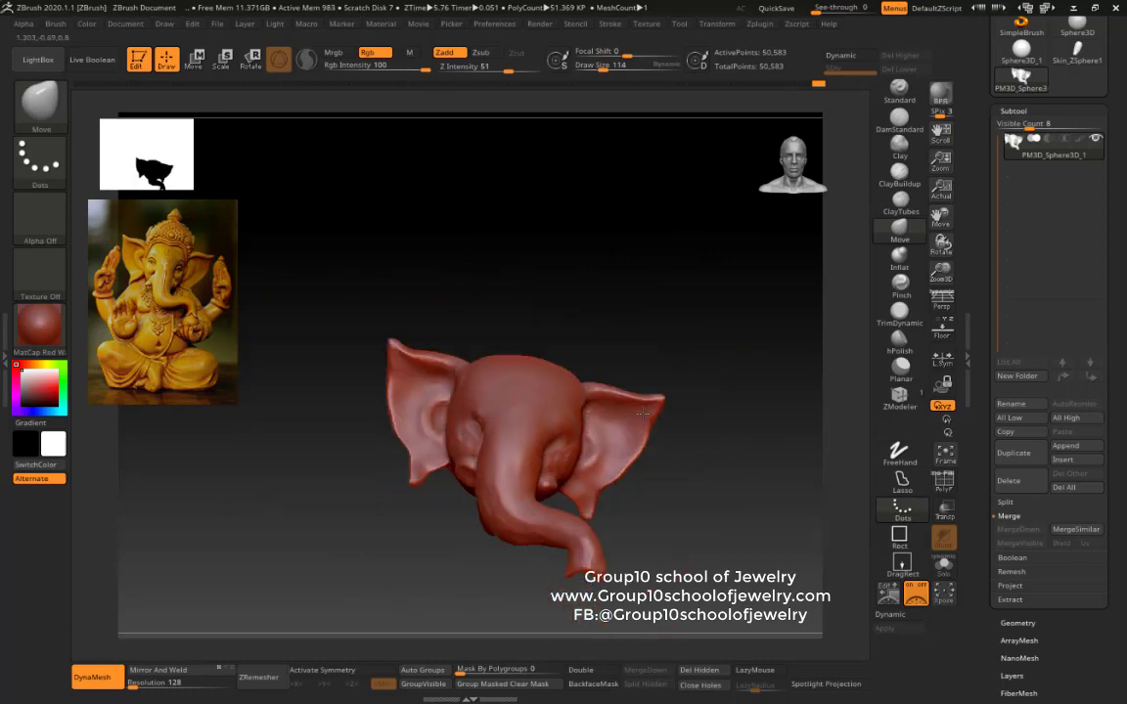
{"action": "left_click_drag", "start_coordinate": [440, 556], "coordinate": [419, 387], "text": "alt"}
{"action": "mouse_move", "coordinate": [596, 487]}
{"action": "left_mouse_down"}
{"action": "mouse_move", "coordinate": [422, 493]}
{"action": "mouse_move", "coordinate": [541, 515]}
{"action": "mouse_move", "coordinate": [621, 453]}
{"action": "mouse_move", "coordinate": [767, 541]}
{"action": "mouse_move", "coordinate": [626, 213]}
{"action": "mouse_move", "coordinate": [665, 172]}
{"action": "mouse_move", "coordinate": [624, 282]}
{"action": "mouse_move", "coordinate": [402, 272]}
{"action": "mouse_move", "coordinate": [746, 446]}
{"action": "left_mouse_up"}
{"action": "key", "text": "b"}
{"action": "key", "text": "c"}
{"action": "key", "text": "t"}
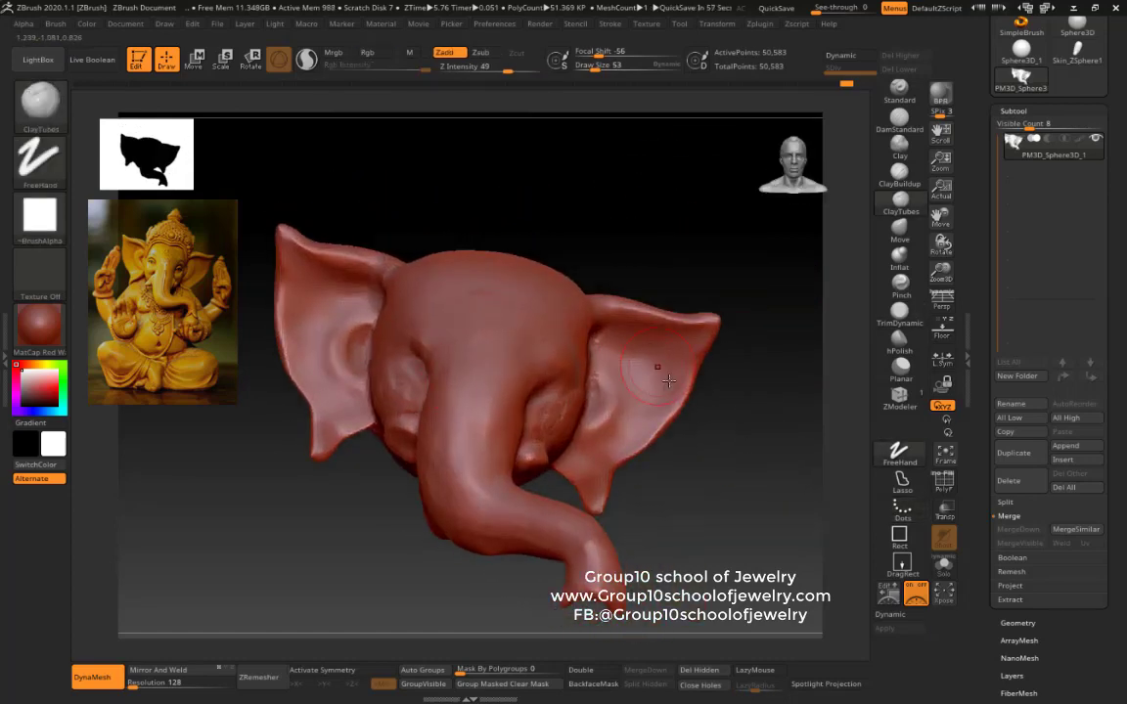
Step: Refine the head with an enlarged Move brush and review it from the front
{"action": "left_click_drag", "start_coordinate": [668, 380], "coordinate": [573, 220]}
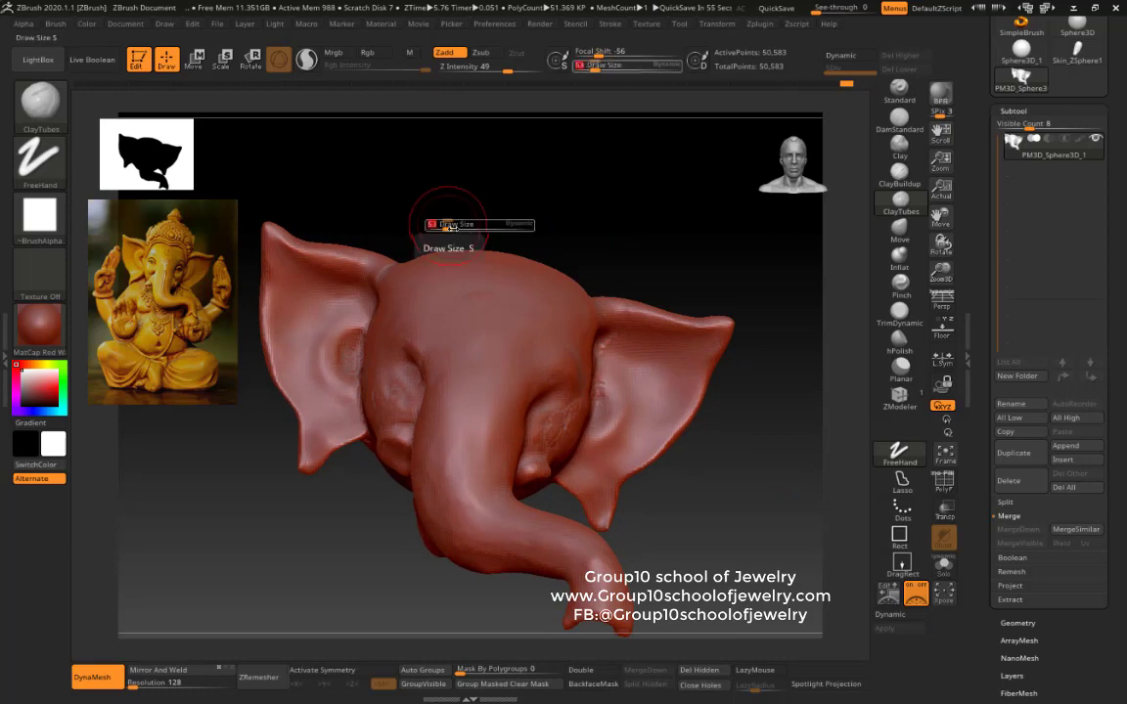
{"action": "key", "text": "b"}
{"action": "key", "text": "m"}
{"action": "key", "text": "v"}
{"action": "mouse_move", "coordinate": [470, 262]}
{"action": "left_mouse_down"}
{"action": "mouse_move", "coordinate": [570, 248]}
{"action": "mouse_move", "coordinate": [573, 213]}
{"action": "mouse_move", "coordinate": [485, 382]}
{"action": "left_mouse_up"}
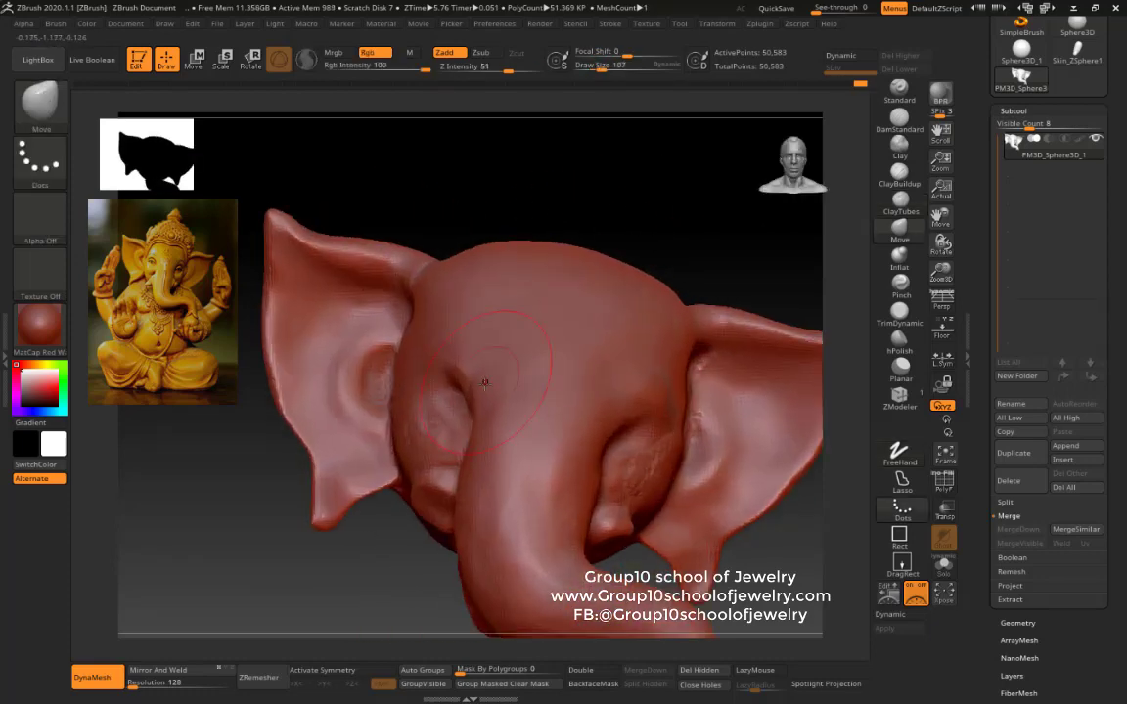
{"action": "left_click_drag", "start_coordinate": [596, 463], "coordinate": [748, 327]}
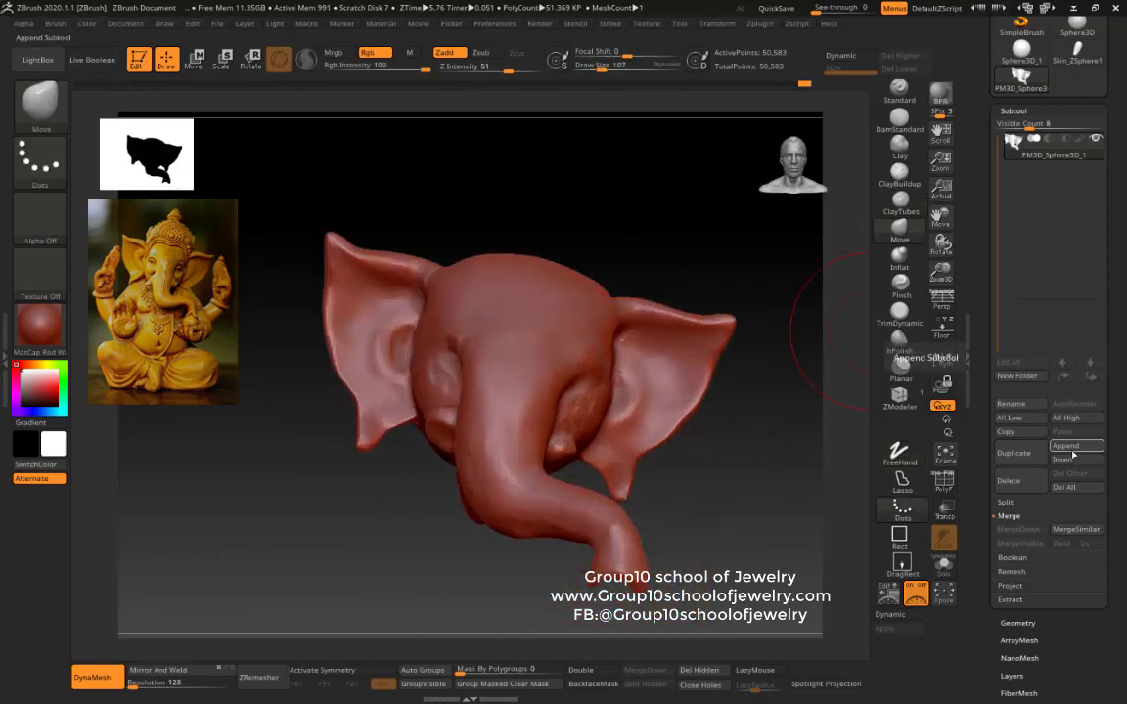
Step: Append a Sphere3D subtool, move it above the elephant head, and solo it
{"action": "left_click", "coordinate": [1072, 447]}
{"action": "left_click_drag", "start_coordinate": [156, 586], "coordinate": [704, 405]}
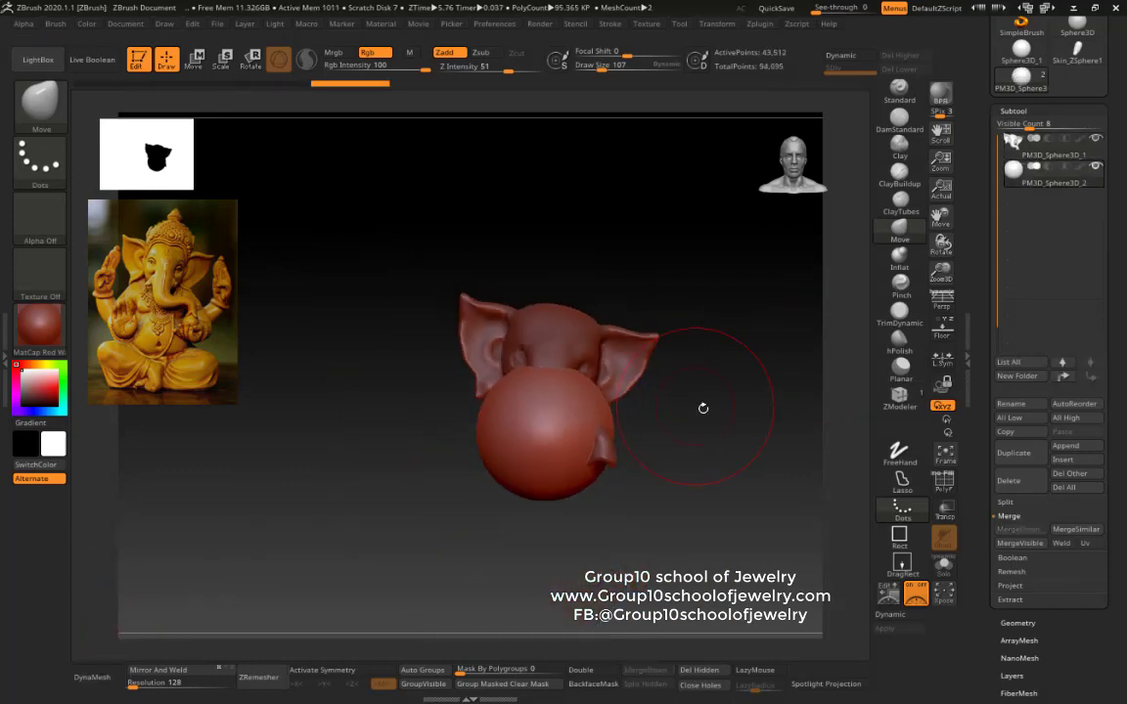
{"action": "key", "text": "w"}
{"action": "mouse_move", "coordinate": [524, 388]}
{"action": "left_mouse_down"}
{"action": "mouse_move", "coordinate": [567, 208]}
{"action": "mouse_move", "coordinate": [591, 341]}
{"action": "left_mouse_up"}
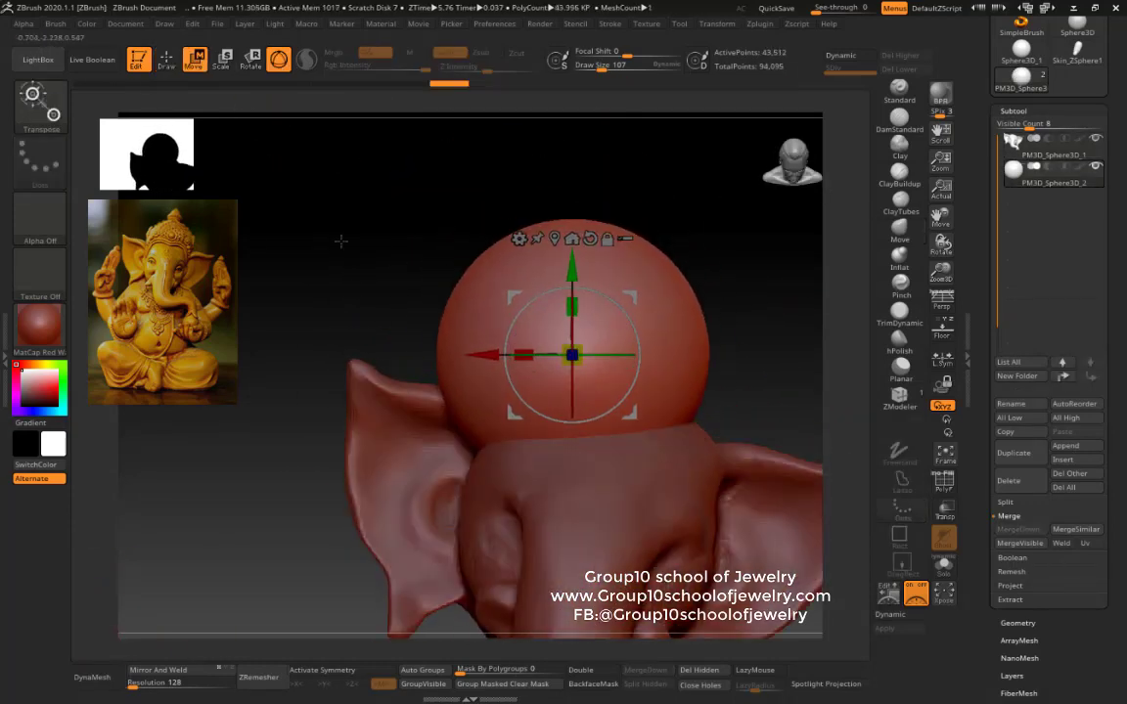
{"action": "key", "text": "q"}
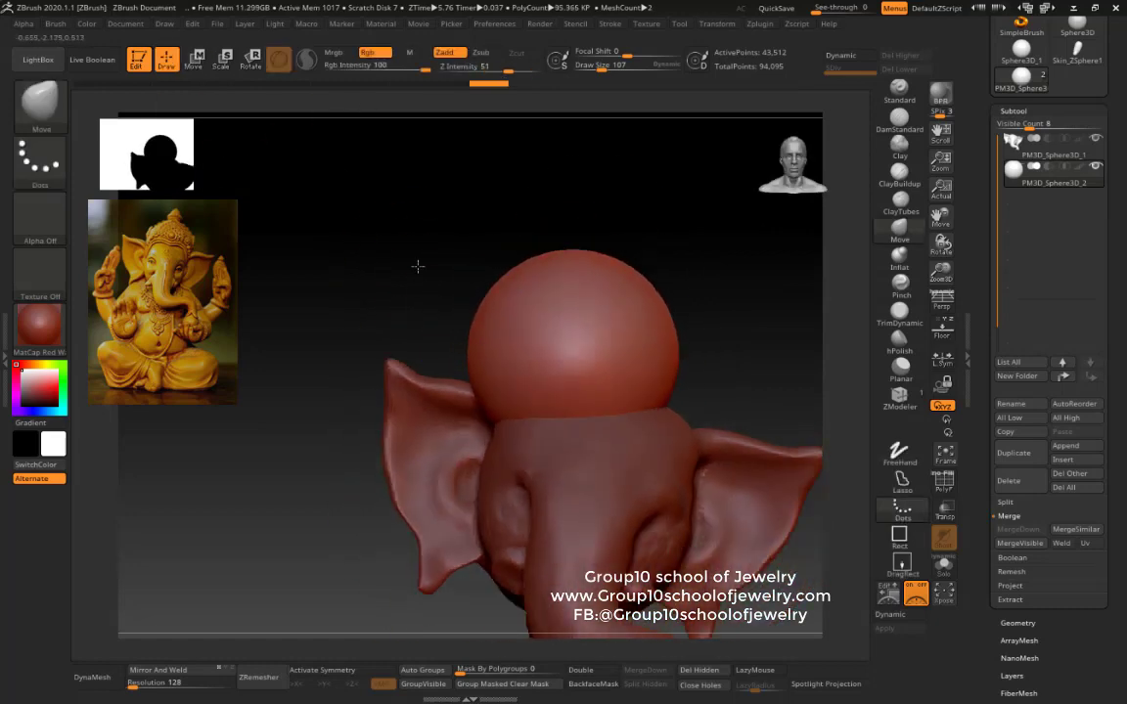
{"action": "key", "text": "shift+alt+s"}
Step: Frame the sphere and pull its left side outward
{"action": "key", "text": "f"}
{"action": "key", "text": "w"}
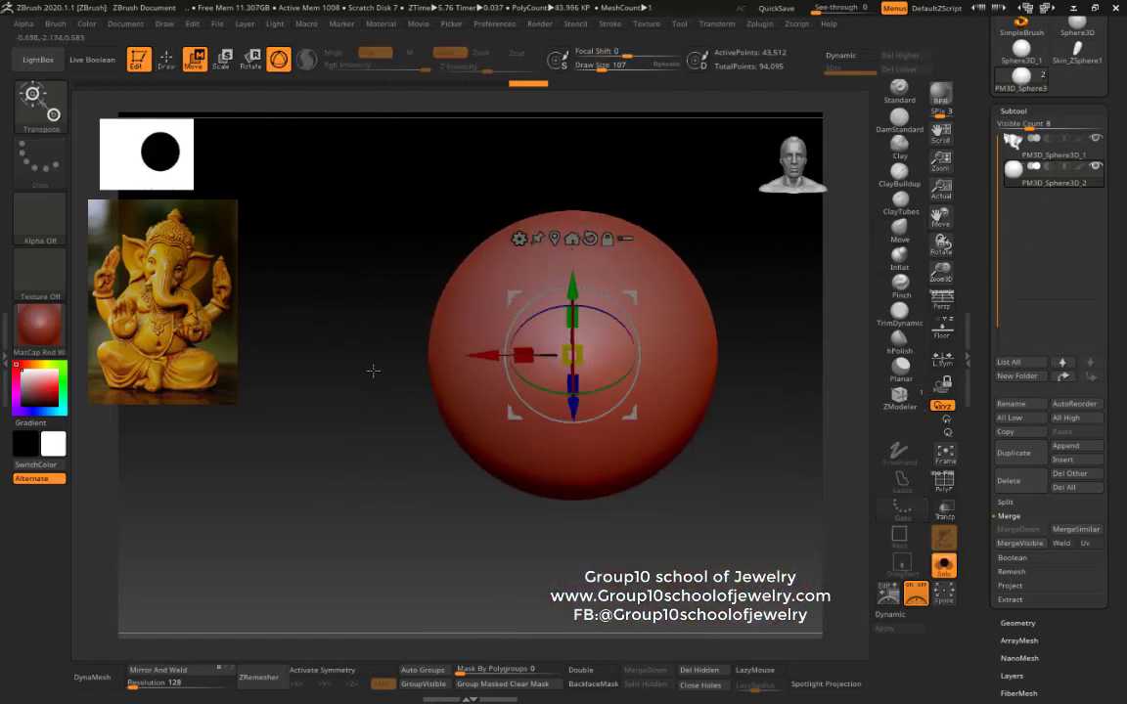
{"action": "left_click", "coordinate": [166, 61]}
{"action": "left_click_drag", "start_coordinate": [440, 304], "coordinate": [405, 310]}
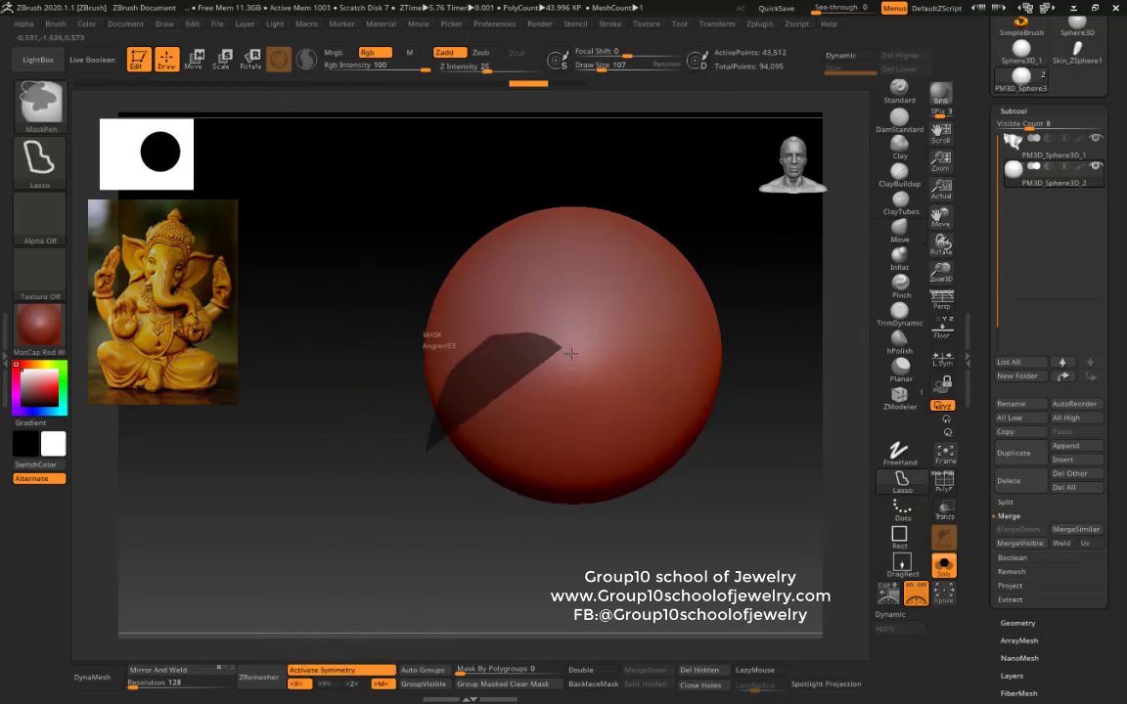
Step: Lasso-mask a scalloped lower band of the sphere and hide it, leaving an open dome
{"action": "mouse_move", "coordinate": [469, 446]}
{"action": "left_mouse_down", "text": "ctrl"}
{"action": "mouse_move", "coordinate": [489, 401]}
{"action": "mouse_move", "coordinate": [403, 290]}
{"action": "mouse_move", "coordinate": [489, 382]}
{"action": "left_mouse_up", "text": "ctrl"}
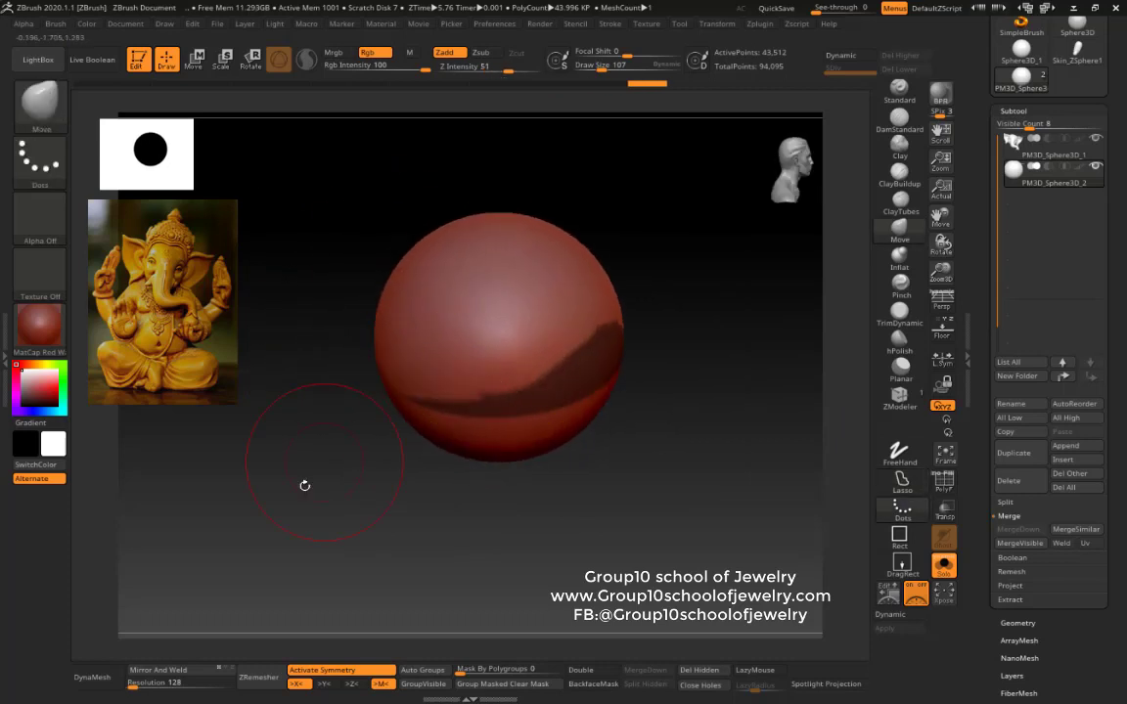
{"action": "left_click_drag", "start_coordinate": [649, 478], "coordinate": [336, 447], "text": "ctrl"}
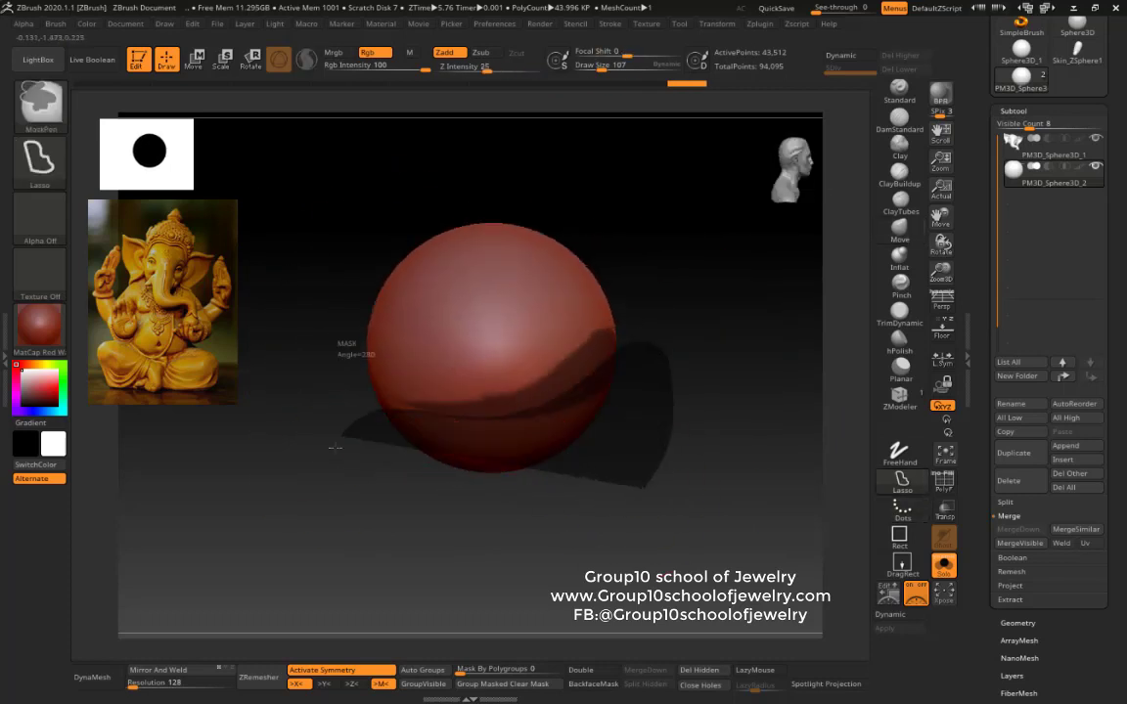
{"action": "left_click_drag", "start_coordinate": [591, 377], "coordinate": [473, 455], "text": "shift"}
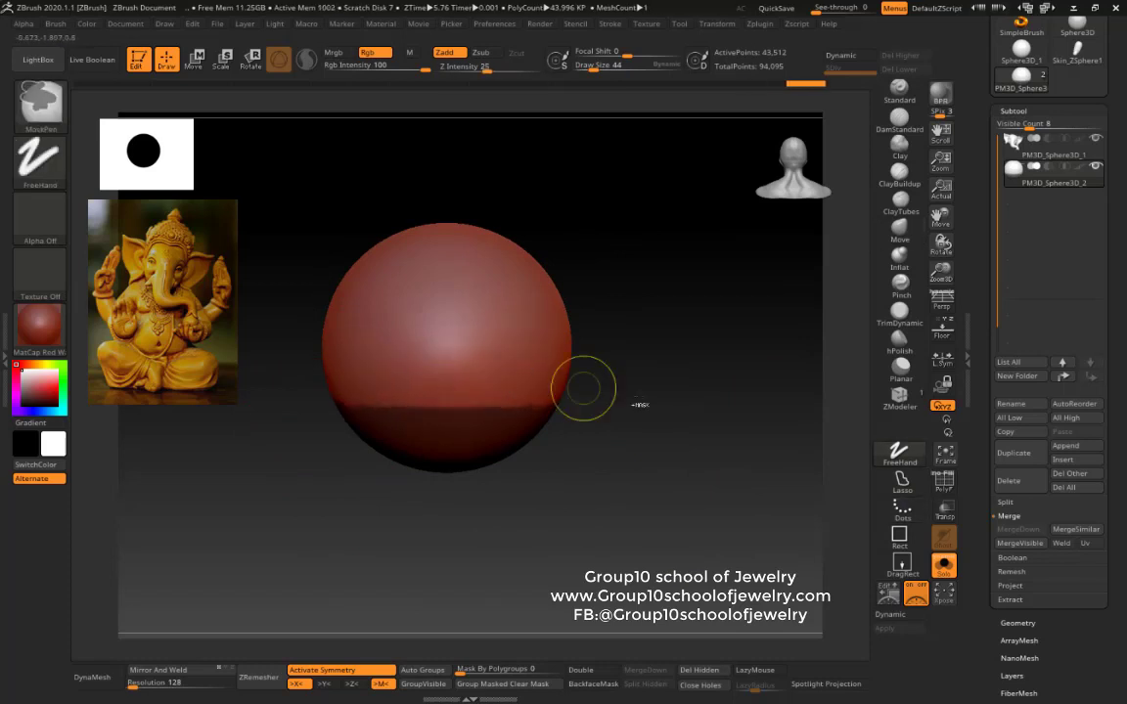
{"action": "left_click_drag", "start_coordinate": [583, 388], "coordinate": [392, 376]}
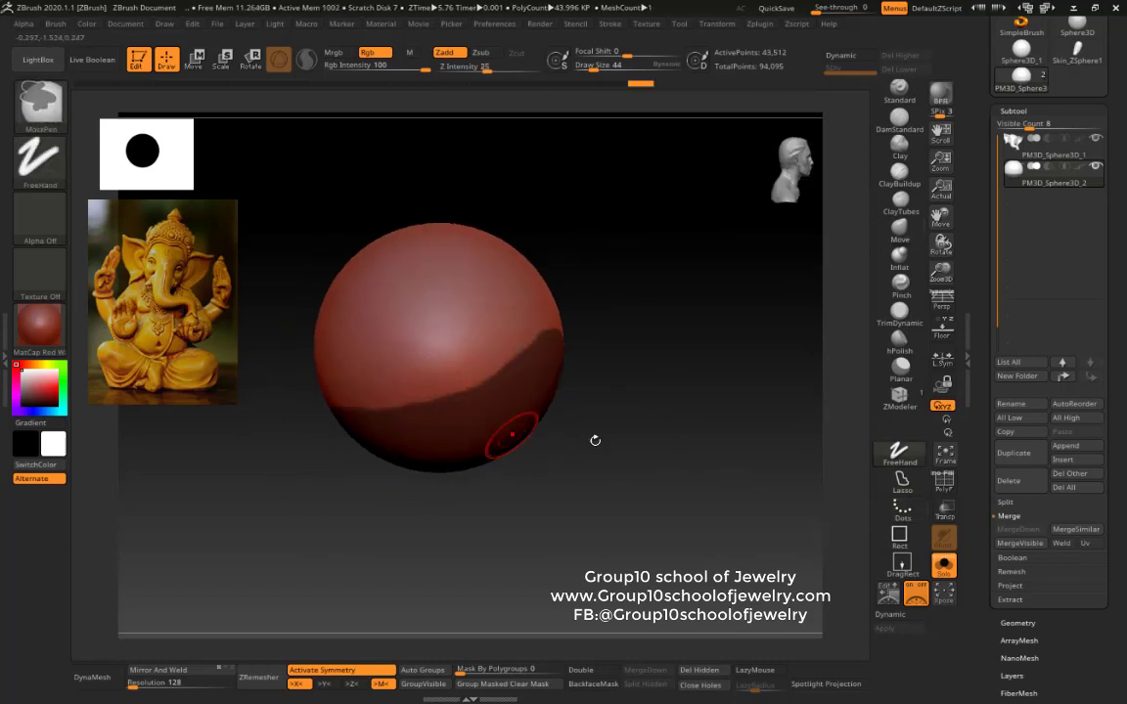
{"action": "left_click_drag", "start_coordinate": [595, 440], "coordinate": [438, 211]}
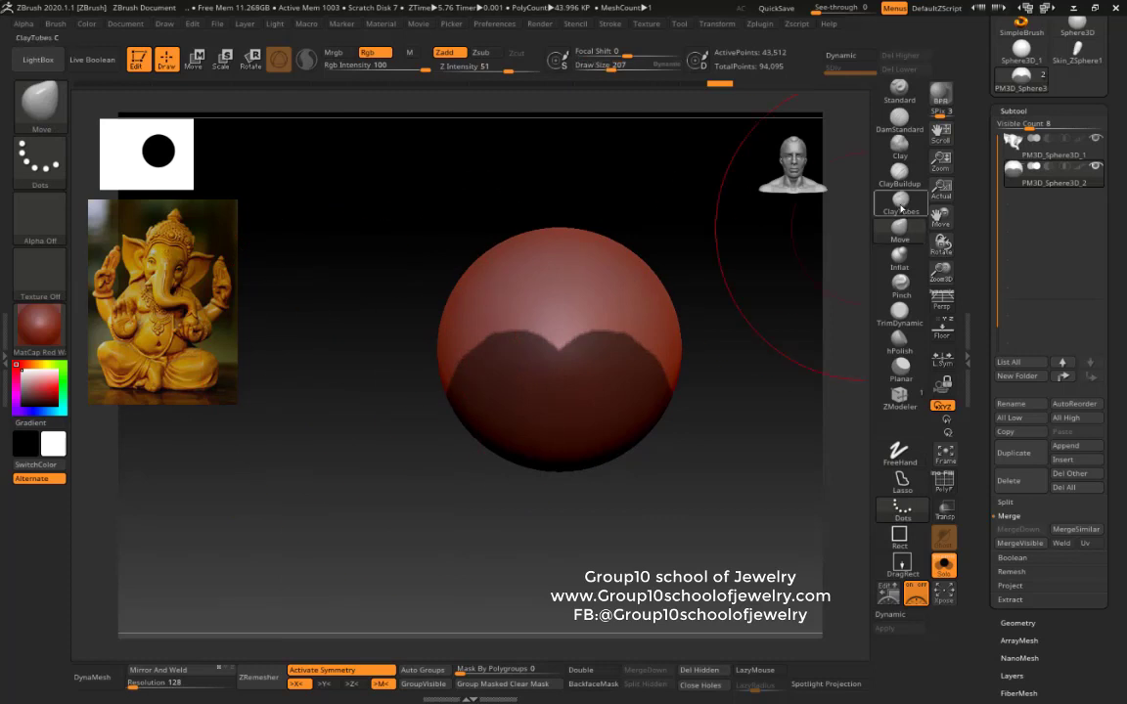
{"action": "left_click_drag", "start_coordinate": [488, 252], "coordinate": [349, 284]}
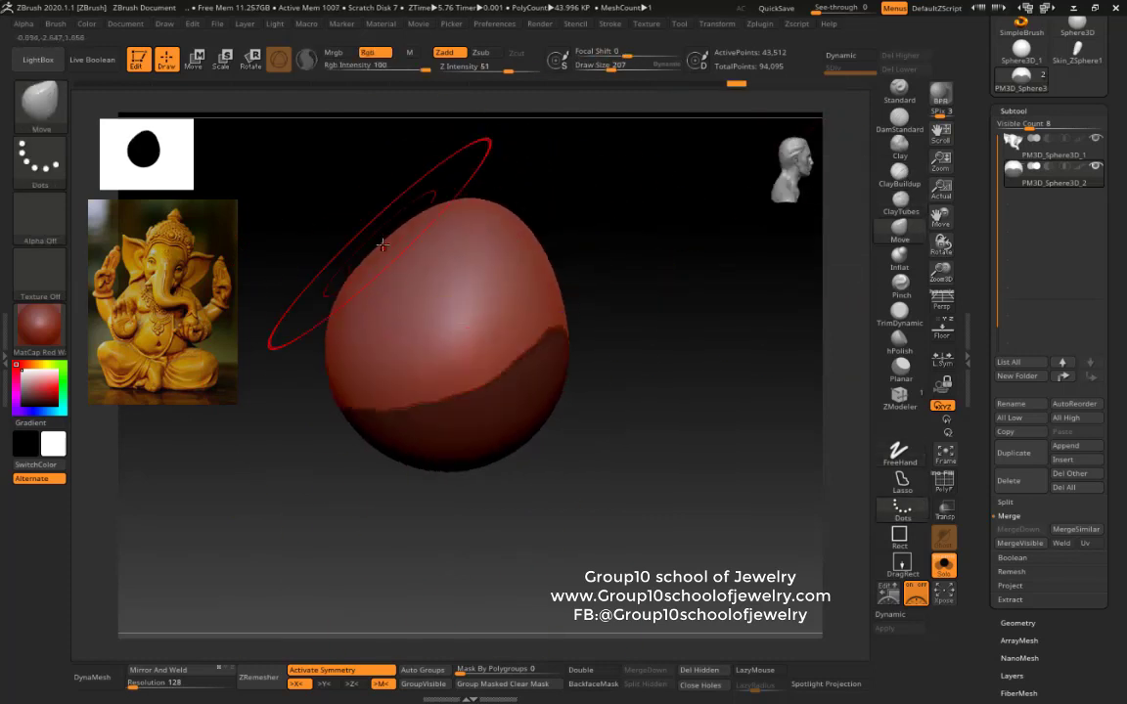
{"action": "mouse_move", "coordinate": [304, 318]}
{"action": "left_mouse_down"}
{"action": "mouse_move", "coordinate": [402, 289]}
{"action": "mouse_move", "coordinate": [541, 317]}
{"action": "mouse_move", "coordinate": [428, 354]}
{"action": "left_mouse_up"}
{"action": "mouse_move", "coordinate": [506, 213]}
{"action": "left_mouse_down"}
{"action": "mouse_move", "coordinate": [352, 231]}
{"action": "mouse_move", "coordinate": [629, 304]}
{"action": "mouse_move", "coordinate": [687, 408]}
{"action": "left_mouse_up"}
{"action": "mouse_move", "coordinate": [553, 345]}
{"action": "left_mouse_down"}
{"action": "mouse_move", "coordinate": [700, 378]}
{"action": "mouse_move", "coordinate": [666, 402]}
{"action": "left_mouse_up"}
{"action": "left_click", "coordinate": [452, 265], "text": "ctrl+shift"}
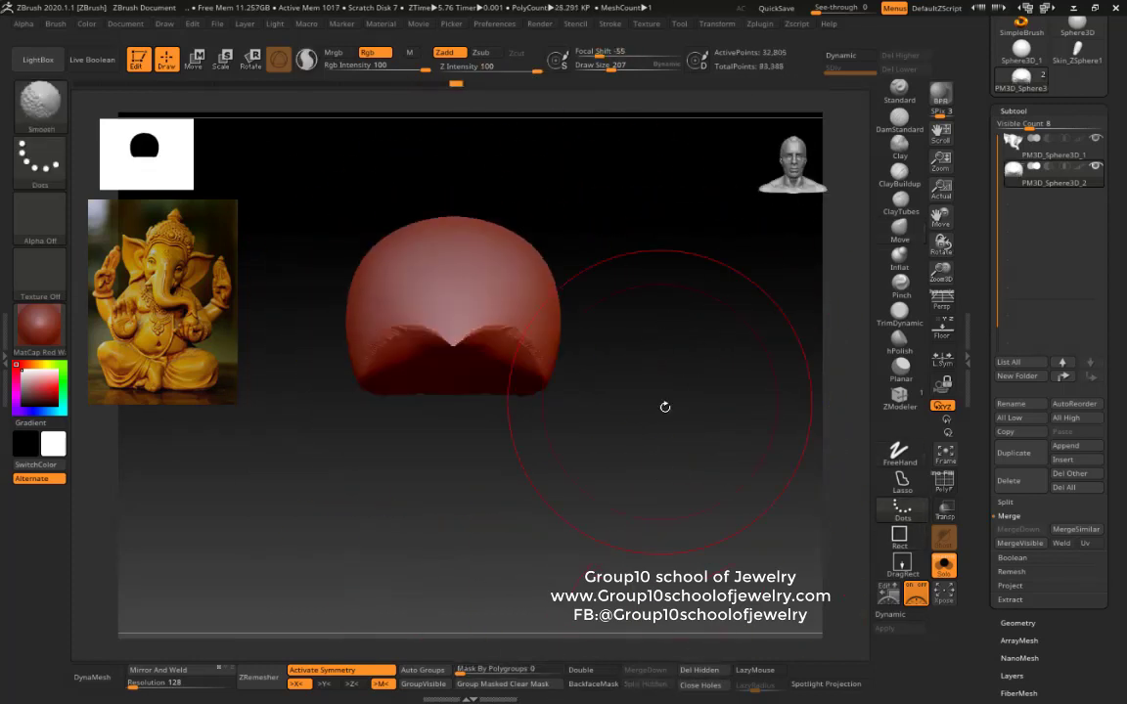
Step: DynaMesh the open dome into a closed shell and carve its front panel with ClayTubes
{"action": "left_click_drag", "start_coordinate": [667, 448], "coordinate": [362, 399]}
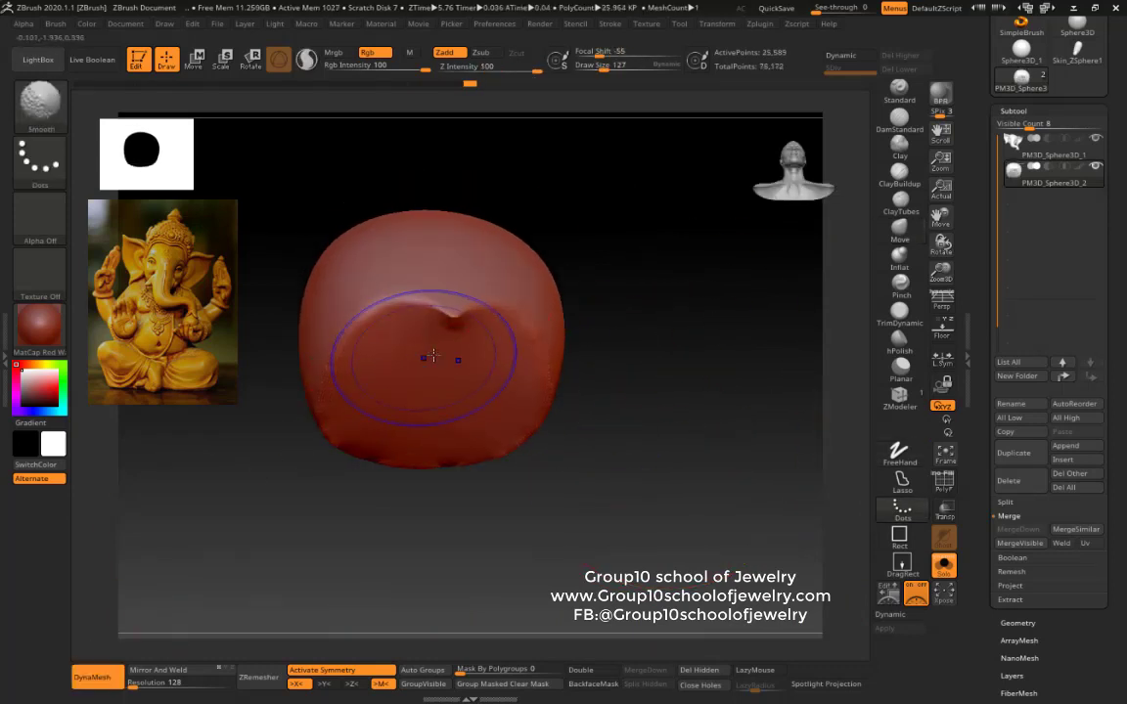
{"action": "mouse_move", "coordinate": [432, 357]}
{"action": "left_mouse_down"}
{"action": "mouse_move", "coordinate": [629, 415]}
{"action": "mouse_move", "coordinate": [591, 415]}
{"action": "mouse_move", "coordinate": [406, 299]}
{"action": "left_mouse_up"}
{"action": "key", "text": "b"}
{"action": "key", "text": "c"}
{"action": "key", "text": "t"}
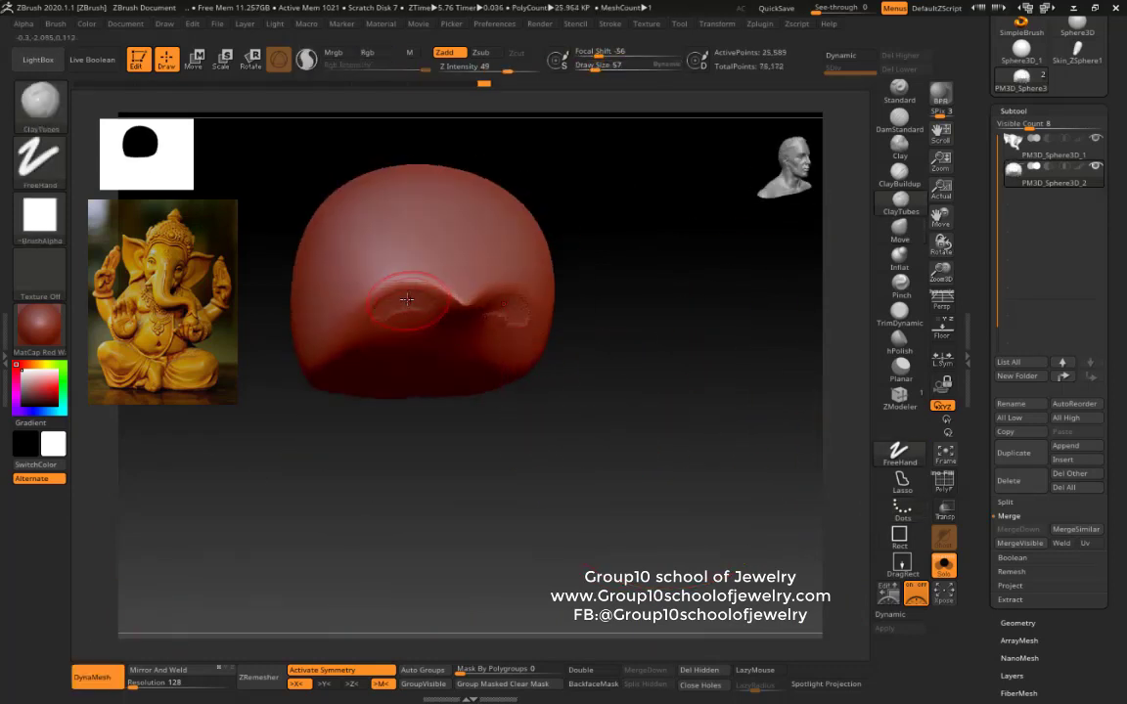
{"action": "left_click_drag", "start_coordinate": [599, 412], "coordinate": [388, 332]}
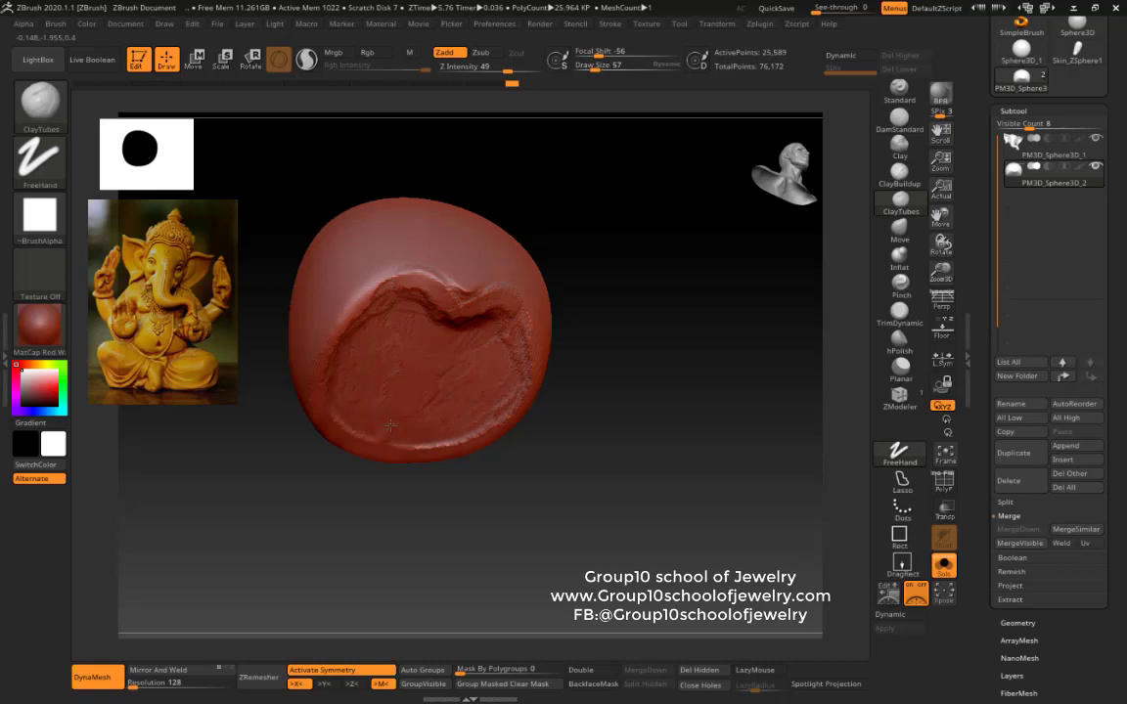
{"action": "mouse_move", "coordinate": [414, 351]}
{"action": "left_mouse_down"}
{"action": "mouse_move", "coordinate": [669, 339]}
{"action": "mouse_move", "coordinate": [359, 309]}
{"action": "left_mouse_up"}
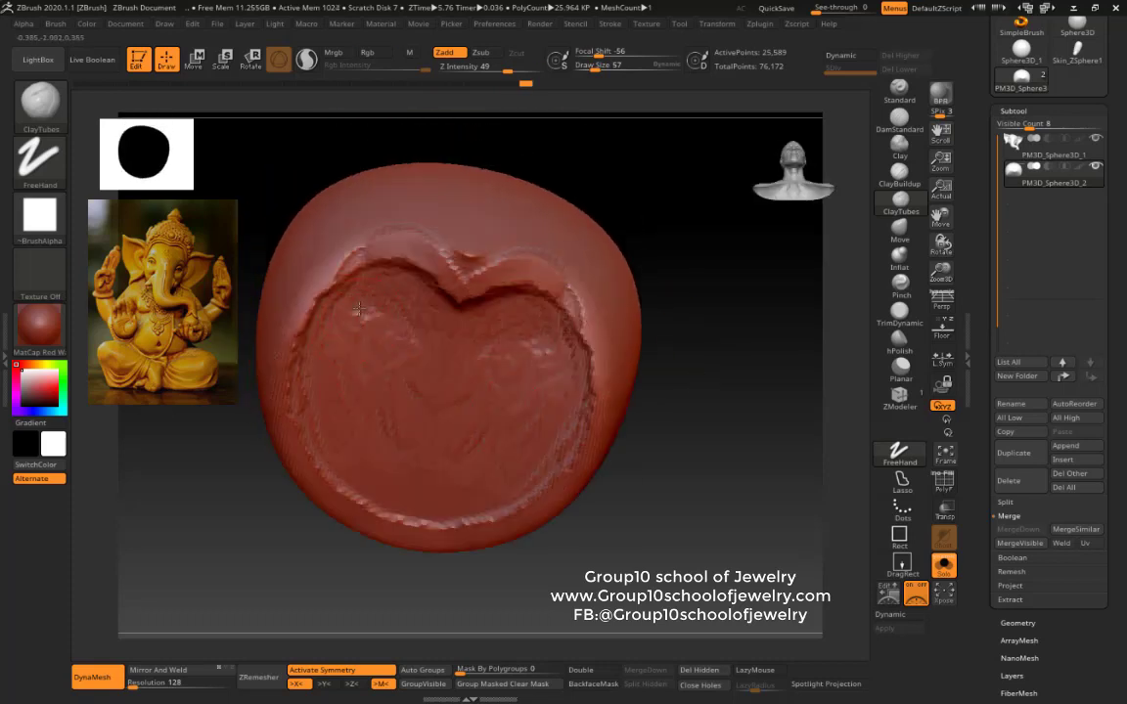
{"action": "left_click_drag", "start_coordinate": [408, 357], "coordinate": [369, 477]}
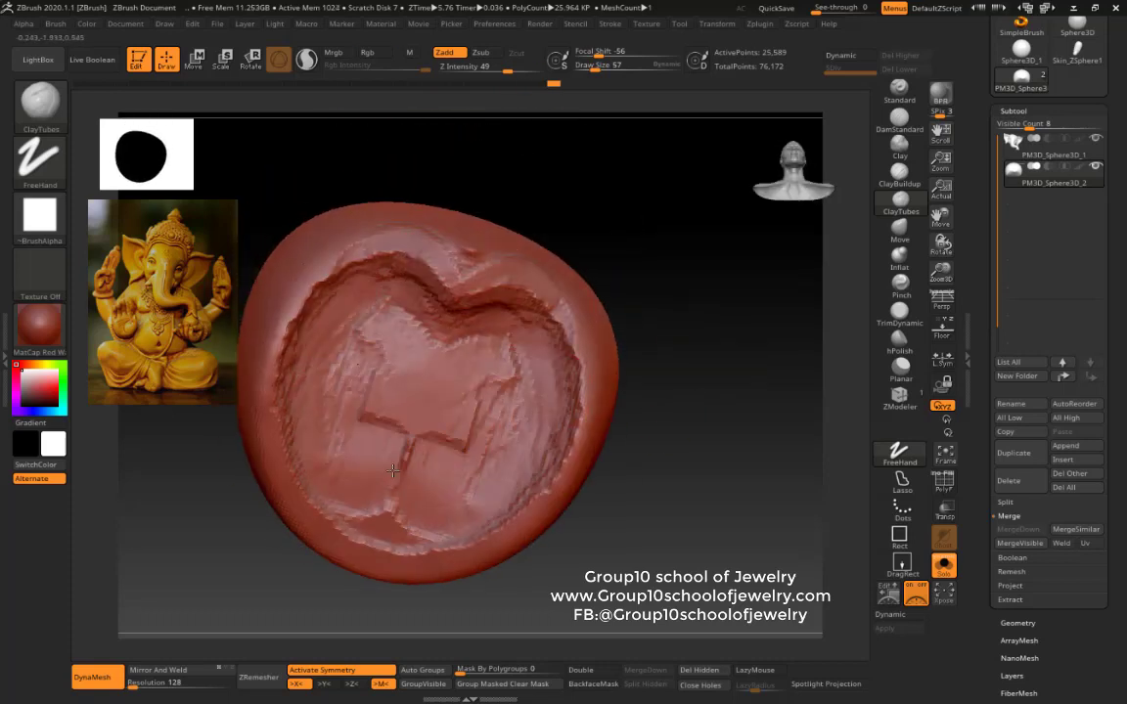
{"action": "key", "text": "b"}
{"action": "key", "text": "m"}
{"action": "key", "text": "v"}
{"action": "mouse_move", "coordinate": [670, 297]}
{"action": "left_mouse_down"}
{"action": "mouse_move", "coordinate": [617, 365]}
{"action": "mouse_move", "coordinate": [706, 287]}
{"action": "mouse_move", "coordinate": [682, 304]}
{"action": "left_mouse_up"}
Step: Append a Cone subtool and make the other subtools transparent
{"action": "left_click", "coordinate": [1063, 459]}
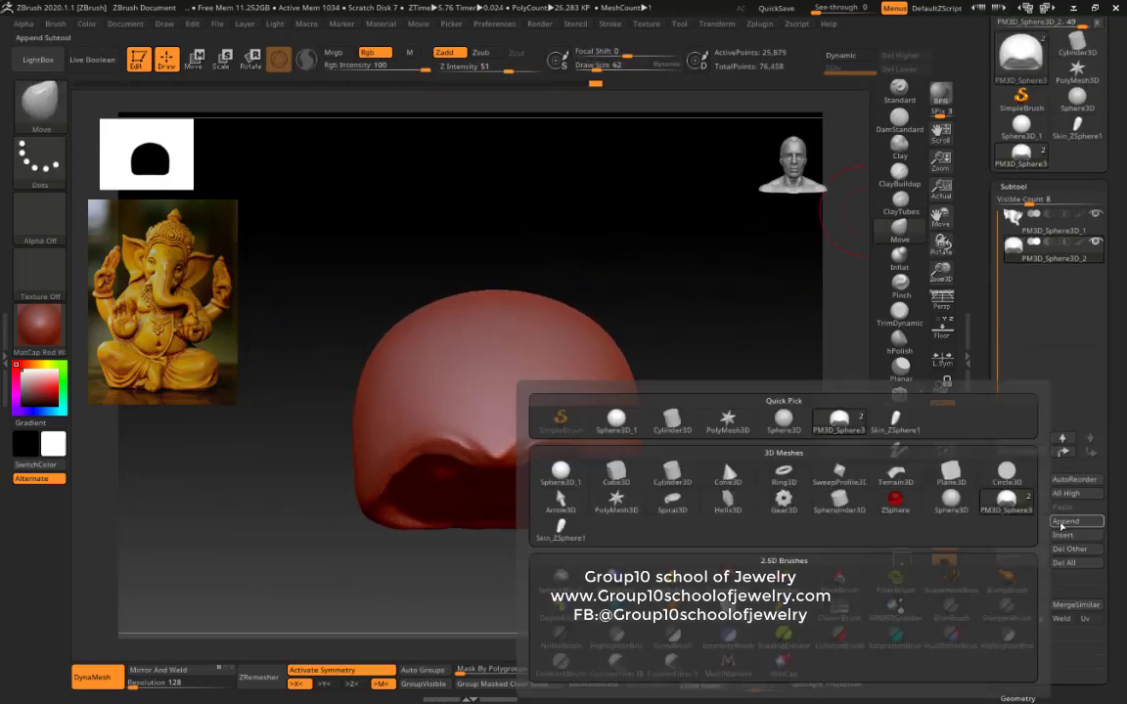
{"action": "left_click", "coordinate": [558, 470]}
{"action": "mouse_move", "coordinate": [822, 477]}
{"action": "left_mouse_down"}
{"action": "mouse_move", "coordinate": [740, 402]}
{"action": "mouse_move", "coordinate": [730, 370]}
{"action": "left_mouse_up"}
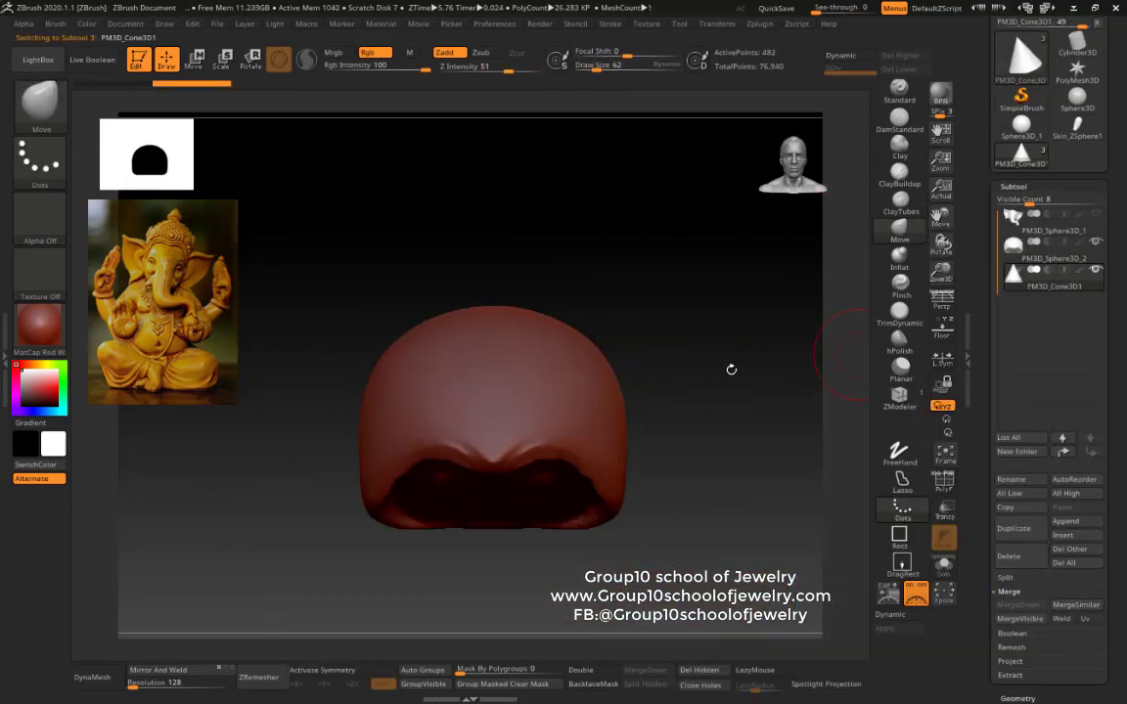
{"action": "key", "text": "f"}
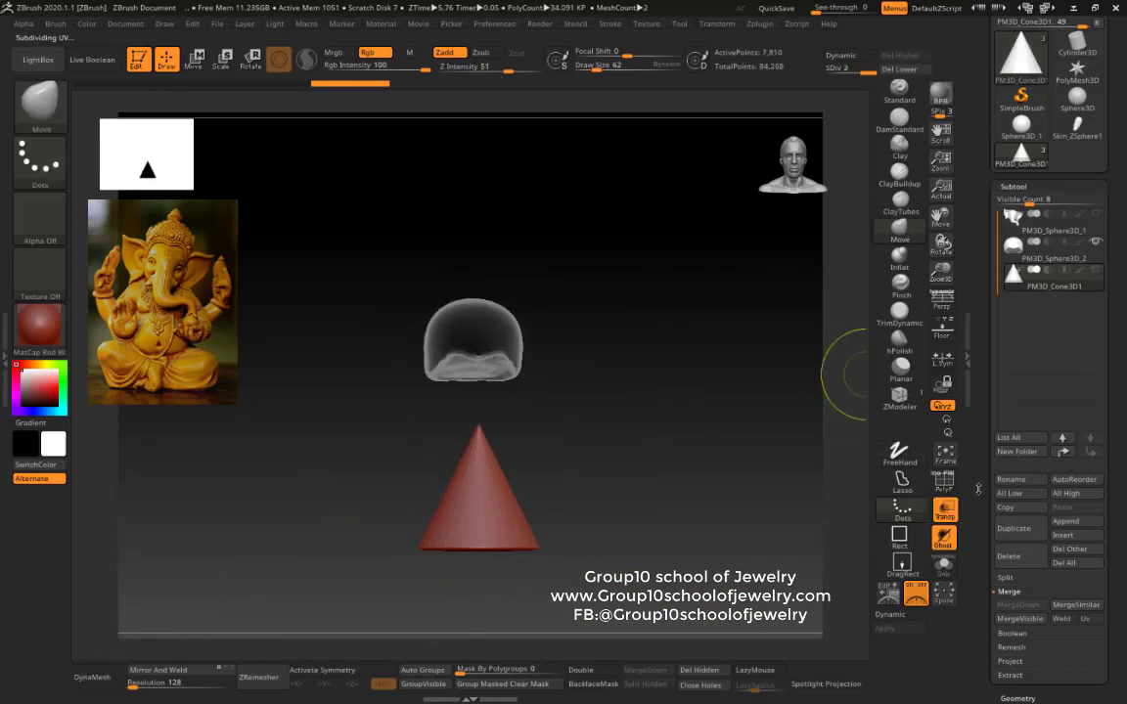
Step: Subdivide the cone and snap to a straight front view of it
{"action": "left_click", "coordinate": [1017, 699]}
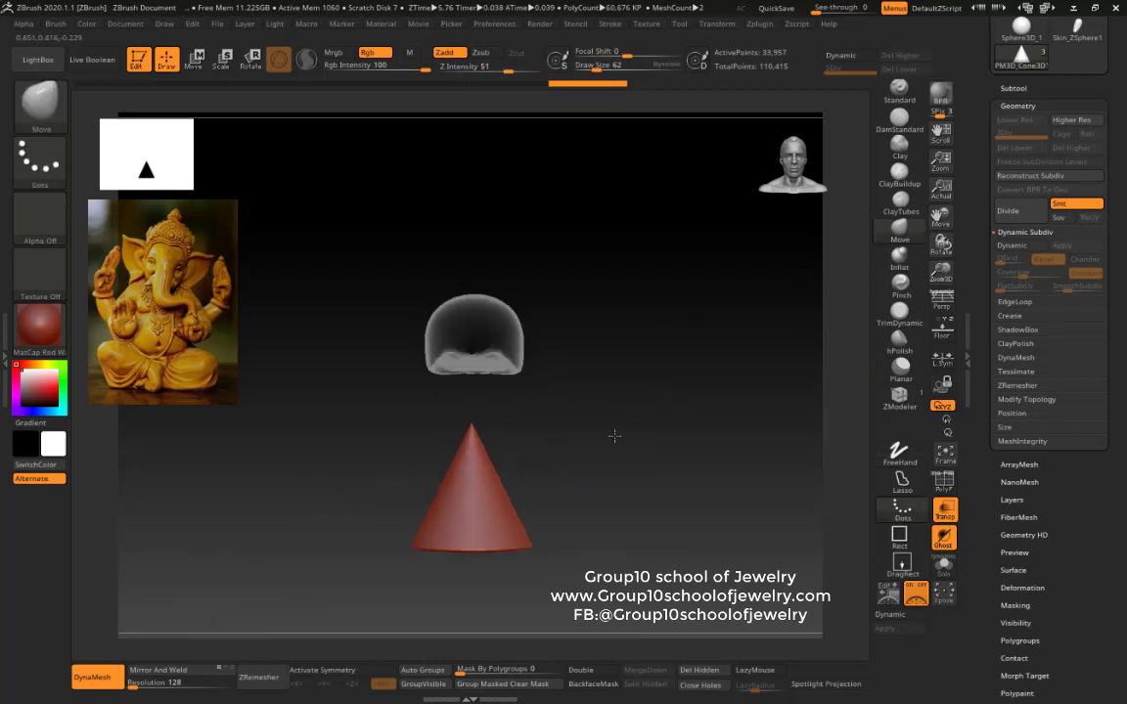
{"action": "key", "text": "w"}
{"action": "mouse_move", "coordinate": [611, 435]}
{"action": "left_mouse_down"}
{"action": "mouse_move", "coordinate": [514, 229]}
{"action": "mouse_move", "coordinate": [634, 339]}
{"action": "mouse_move", "coordinate": [548, 323]}
{"action": "mouse_move", "coordinate": [440, 448]}
{"action": "mouse_move", "coordinate": [425, 253]}
{"action": "left_mouse_up"}
{"action": "key", "text": "q"}
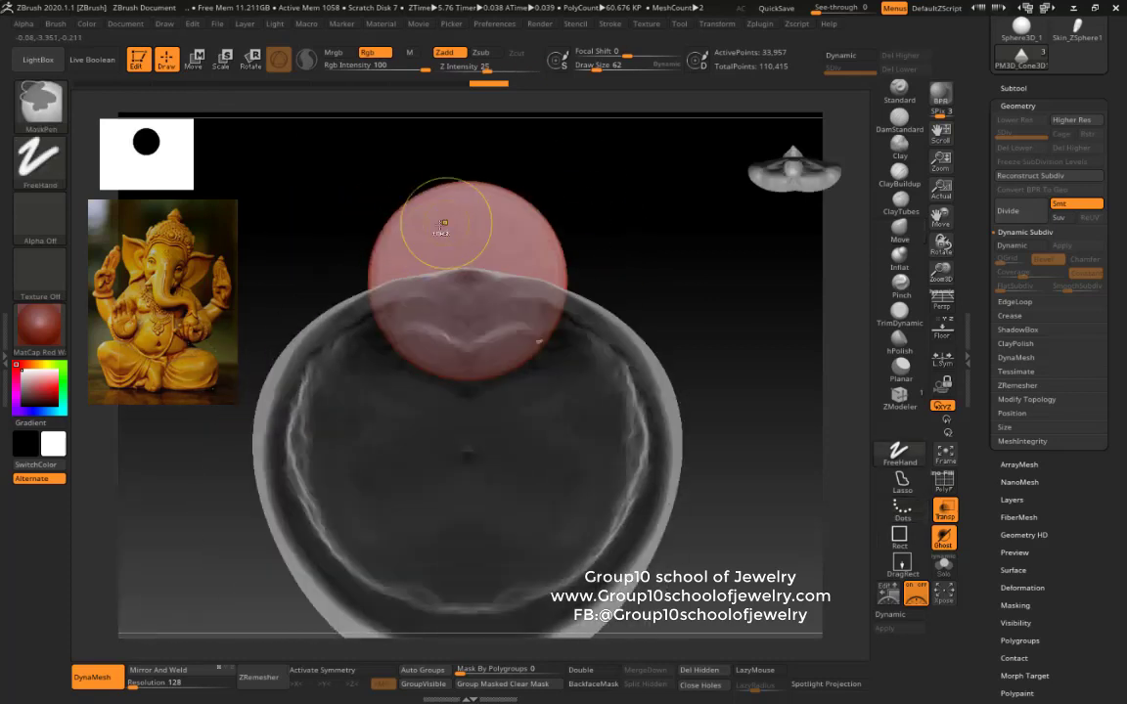
{"action": "left_click_drag", "start_coordinate": [578, 244], "coordinate": [395, 576], "text": "shift"}
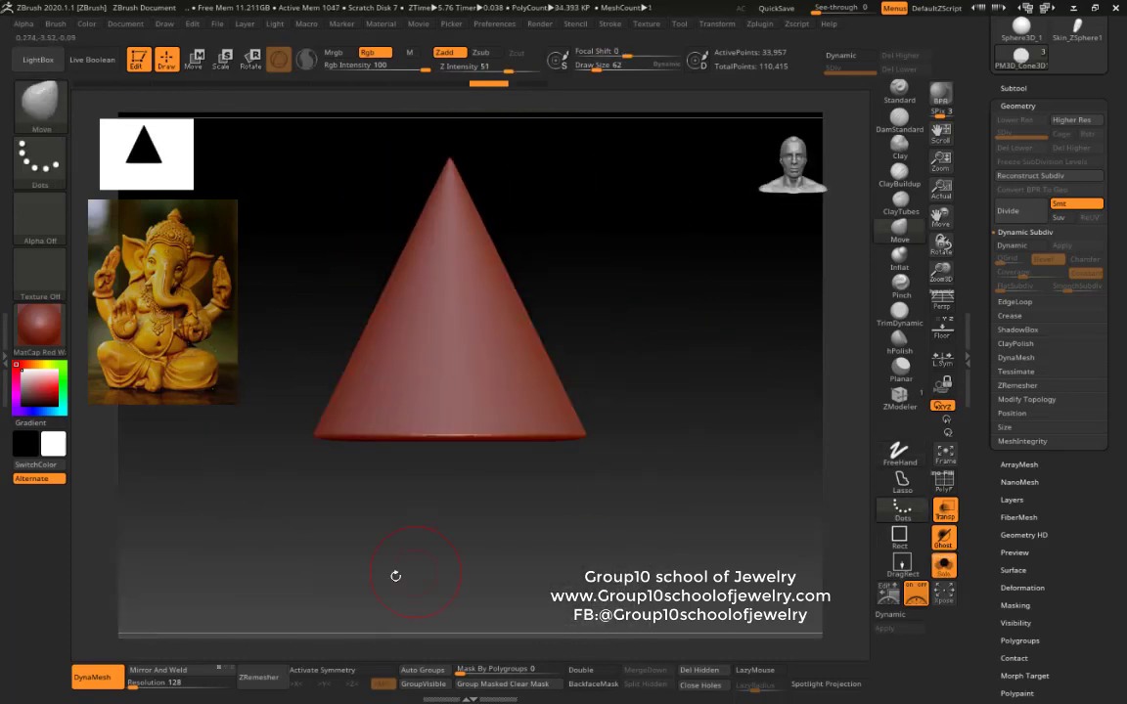
{"action": "left_click", "coordinate": [716, 26]}
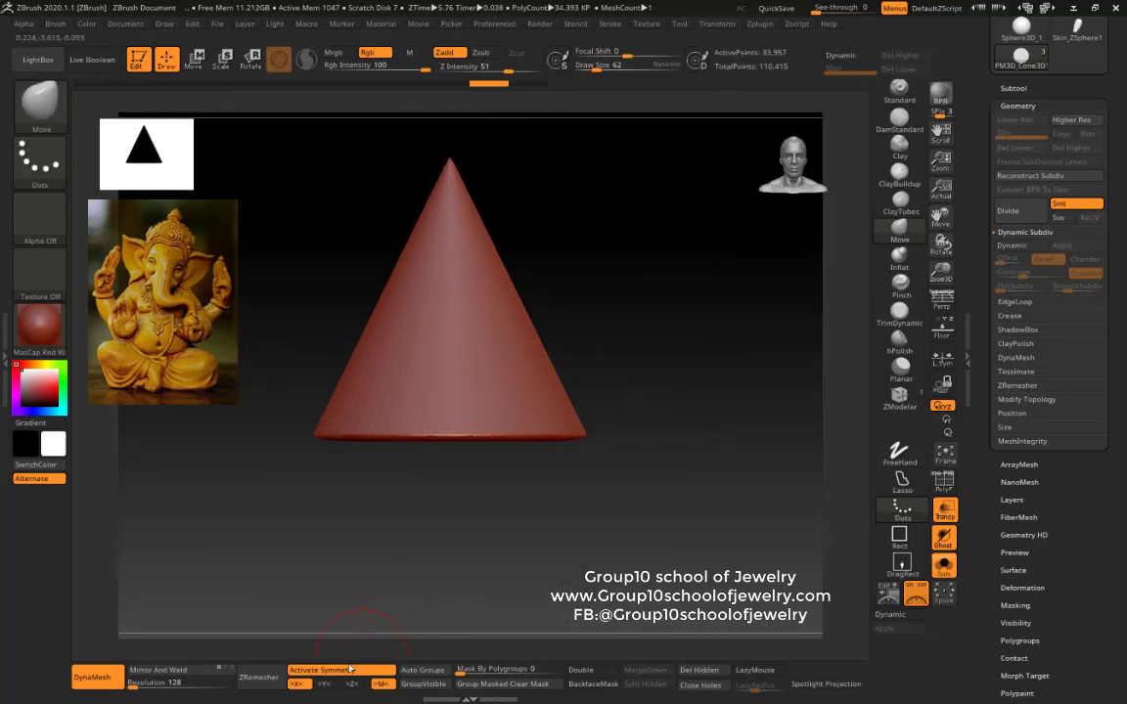
Step: Enable Y radial symmetry and build a smoothed, textured ClayTubes band around the cone's base
{"action": "left_click", "coordinate": [908, 209]}
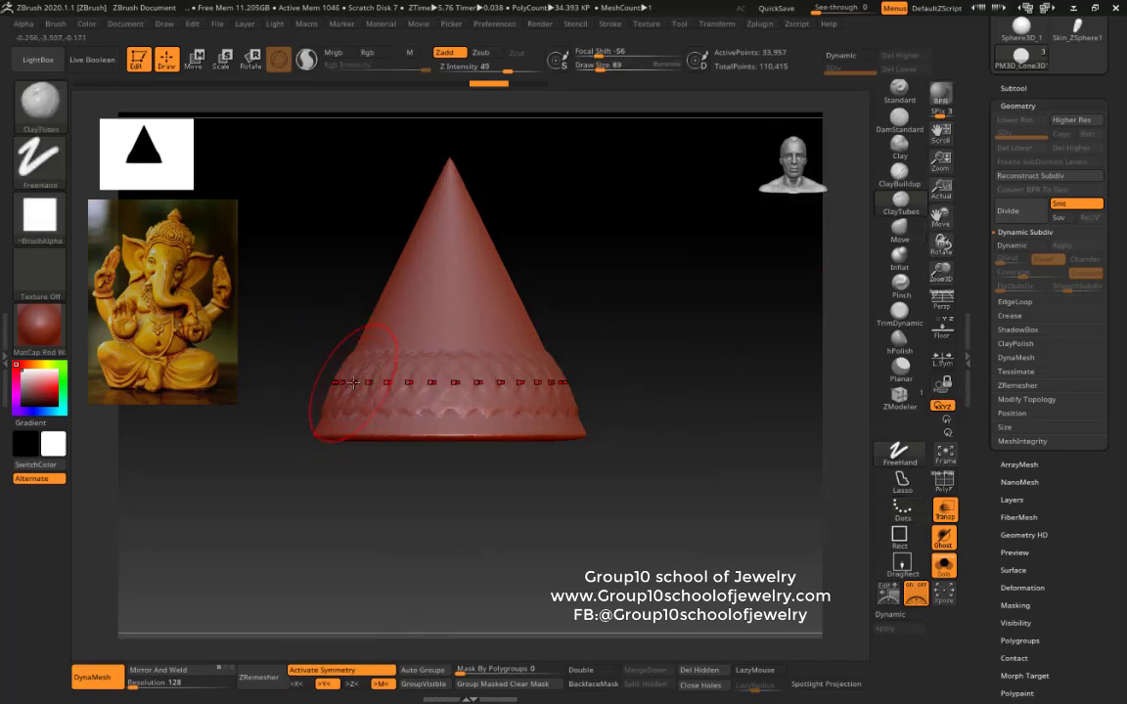
{"action": "mouse_move", "coordinate": [323, 377]}
{"action": "left_mouse_down"}
{"action": "mouse_move", "coordinate": [347, 402]}
{"action": "mouse_move", "coordinate": [585, 433]}
{"action": "left_mouse_up"}
{"action": "key", "text": "shift"}
{"action": "left_click_drag", "start_coordinate": [541, 396], "coordinate": [362, 399], "text": "shift"}
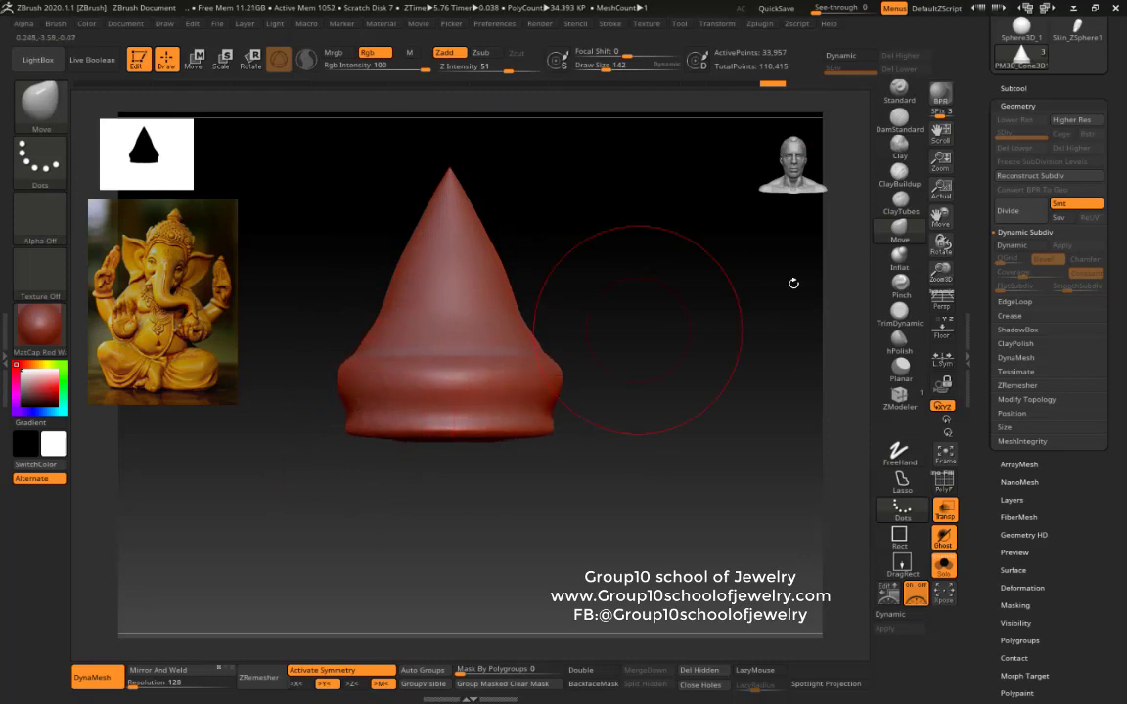
{"action": "left_click", "coordinate": [902, 202]}
{"action": "left_click_drag", "start_coordinate": [450, 354], "coordinate": [315, 378]}
Step: Shape the cone's tiers using groove, Move and TrimDynamic brushes, viewing it from below
{"action": "left_click", "coordinate": [899, 119]}
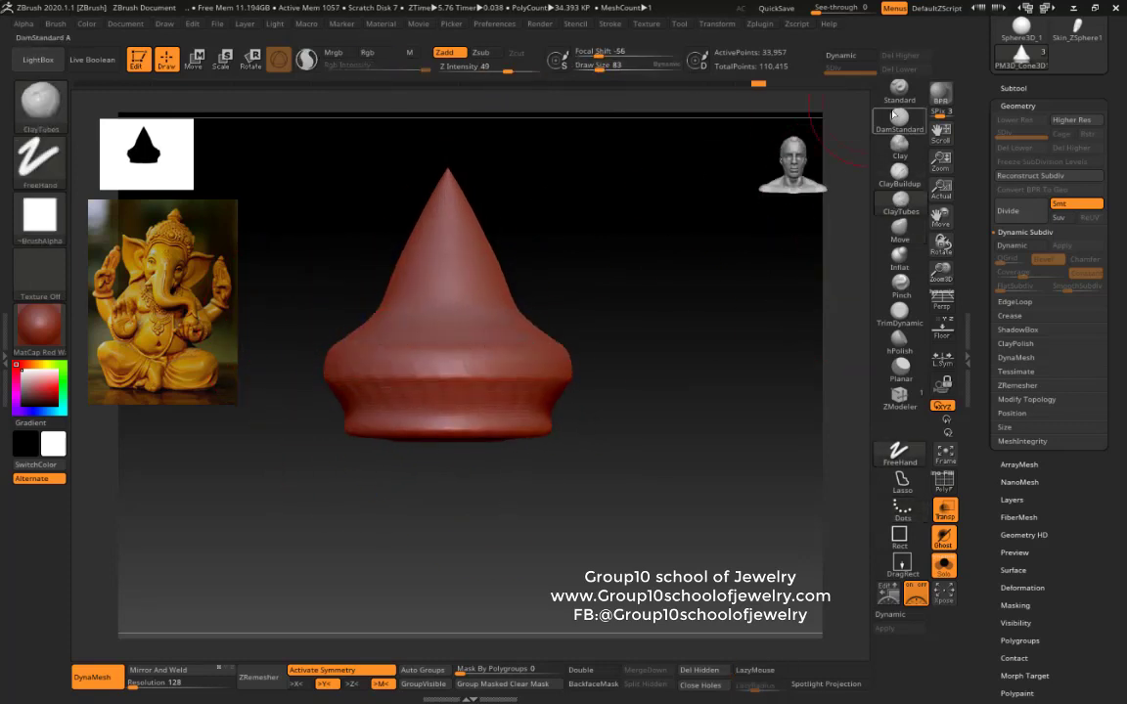
{"action": "mouse_move", "coordinate": [586, 415]}
{"action": "left_mouse_down"}
{"action": "mouse_move", "coordinate": [485, 256]}
{"action": "mouse_move", "coordinate": [377, 352]}
{"action": "mouse_move", "coordinate": [401, 371]}
{"action": "mouse_move", "coordinate": [377, 372]}
{"action": "mouse_move", "coordinate": [633, 257]}
{"action": "mouse_move", "coordinate": [440, 219]}
{"action": "mouse_move", "coordinate": [467, 247]}
{"action": "left_mouse_up"}
{"action": "key", "text": "b"}
{"action": "key", "text": "m"}
{"action": "key", "text": "v"}
{"action": "key", "text": "b"}
{"action": "key", "text": "t"}
{"action": "key", "text": "d"}
{"action": "key", "text": "b"}
{"action": "key", "text": "m"}
{"action": "key", "text": "v"}
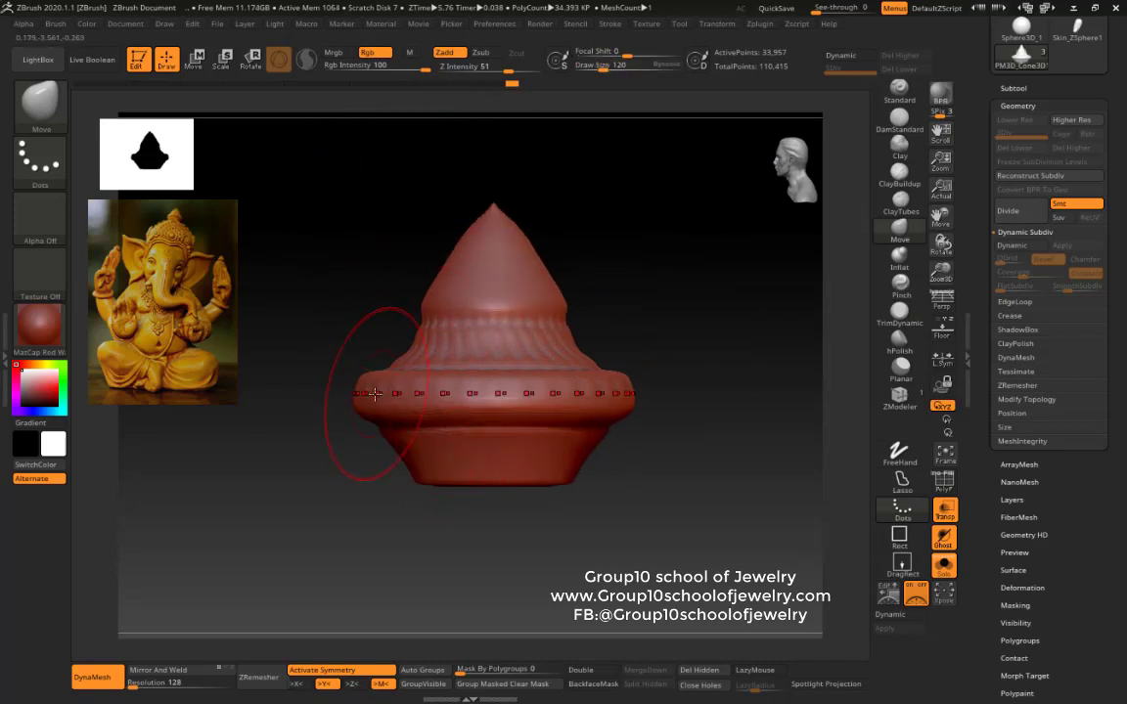
Step: Refine the base tier with the Clay brush and smoothing, adjusting radial symmetry
{"action": "left_click", "coordinate": [899, 88]}
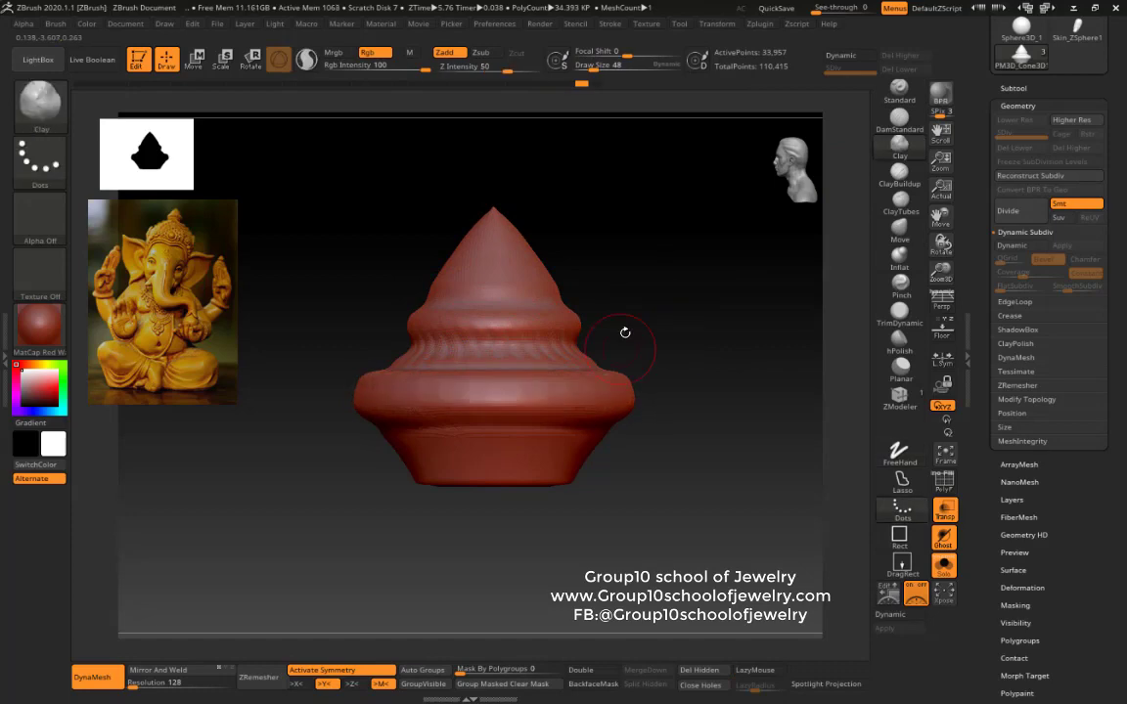
{"action": "left_click_drag", "start_coordinate": [607, 185], "coordinate": [616, 191], "text": "shift"}
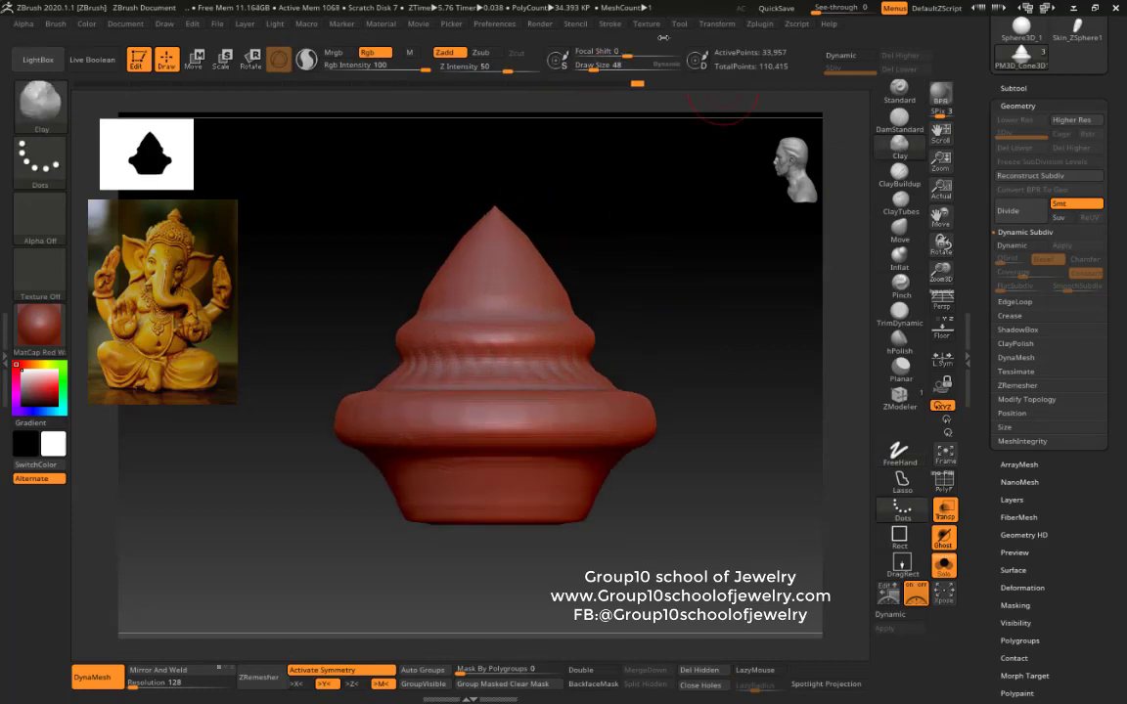
{"action": "left_click", "coordinate": [717, 24]}
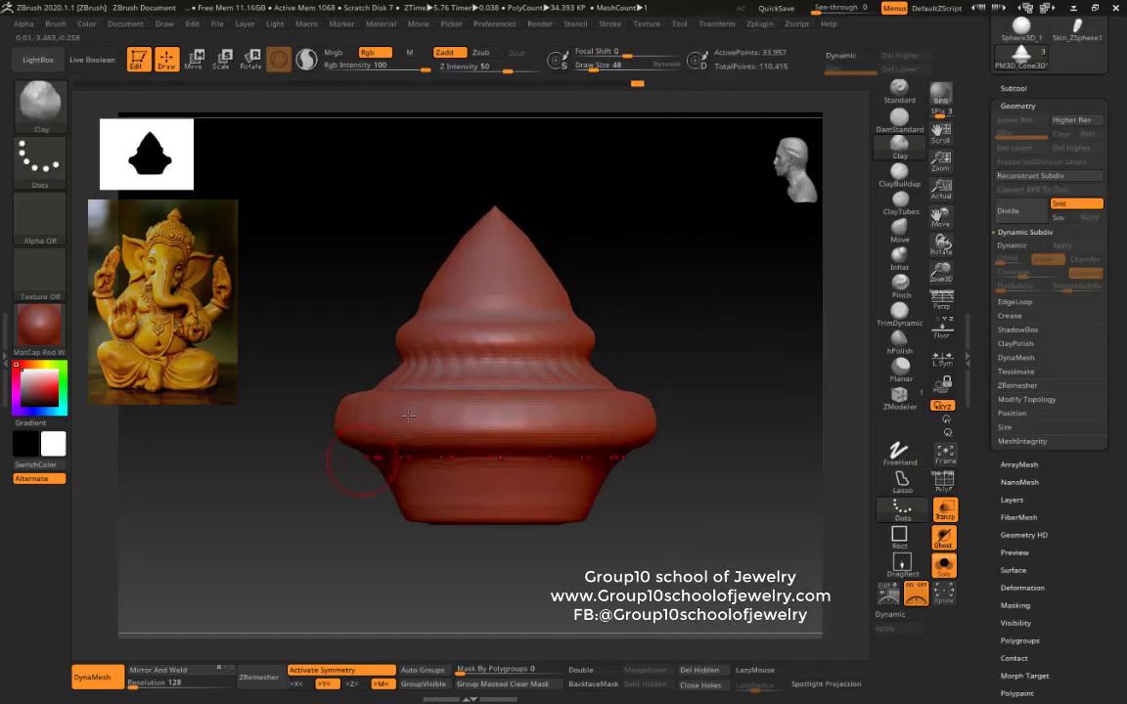
{"action": "left_click_drag", "start_coordinate": [495, 416], "coordinate": [528, 402], "text": "shift"}
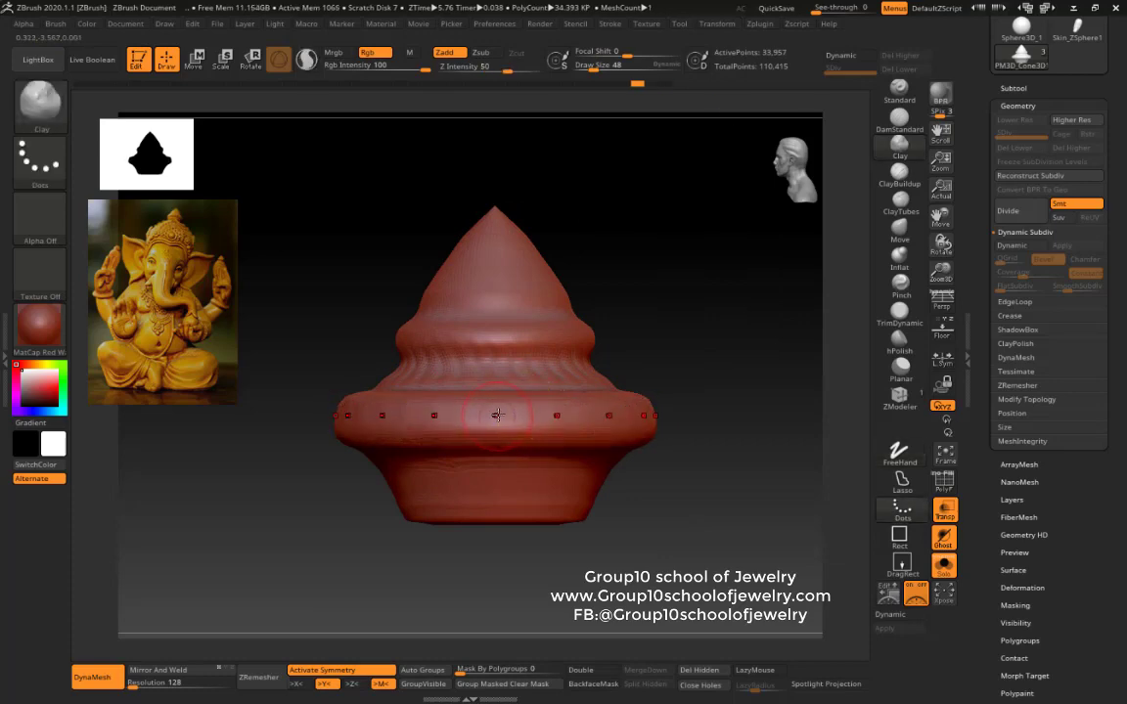
{"action": "left_click", "coordinate": [717, 23]}
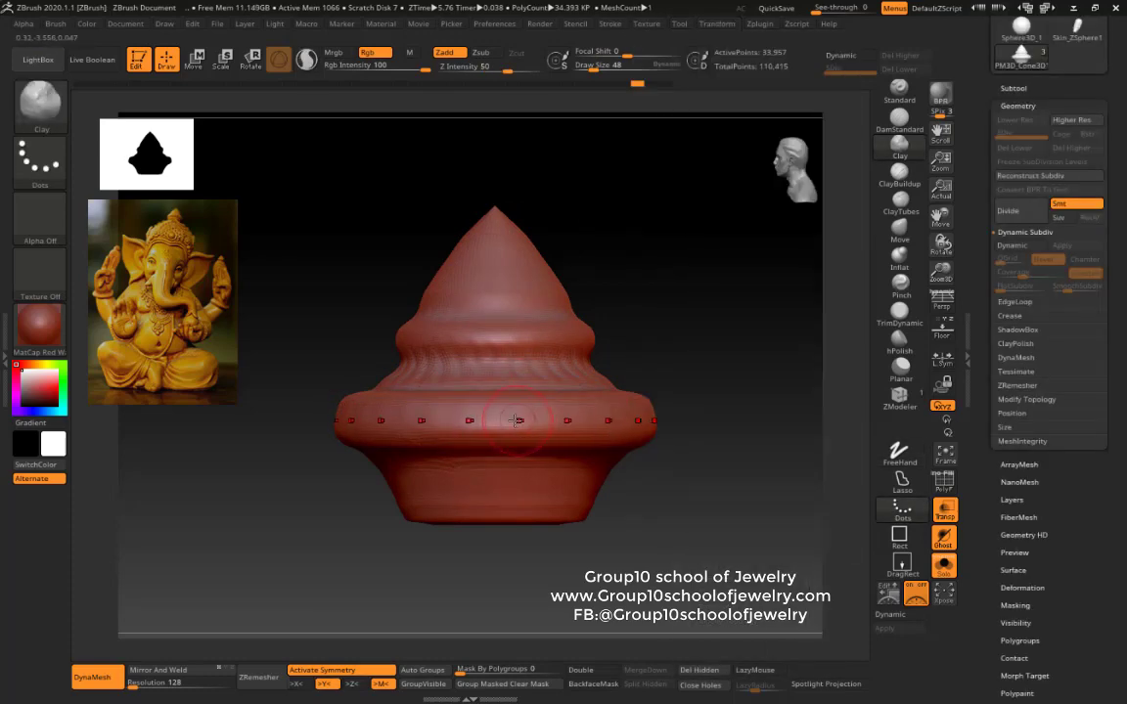
{"action": "key", "text": "shift"}
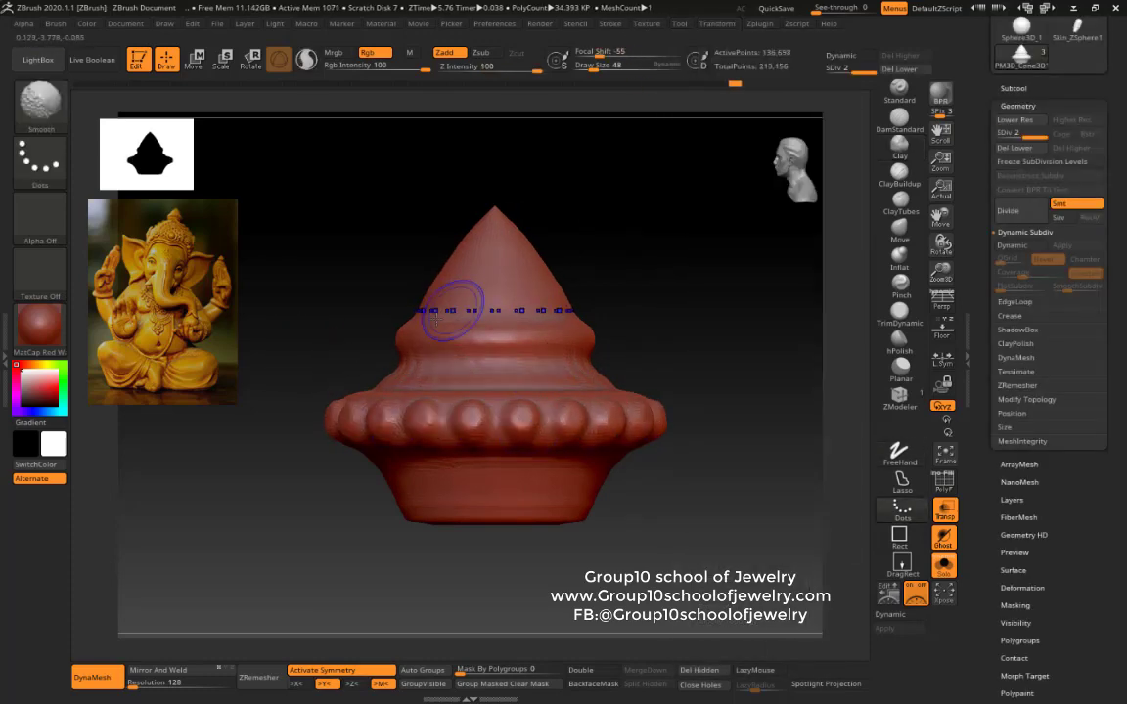
Step: Raise the subdivision level and carve a grooved ring around the upper tier with DamStandard
{"action": "left_click", "coordinate": [902, 122]}
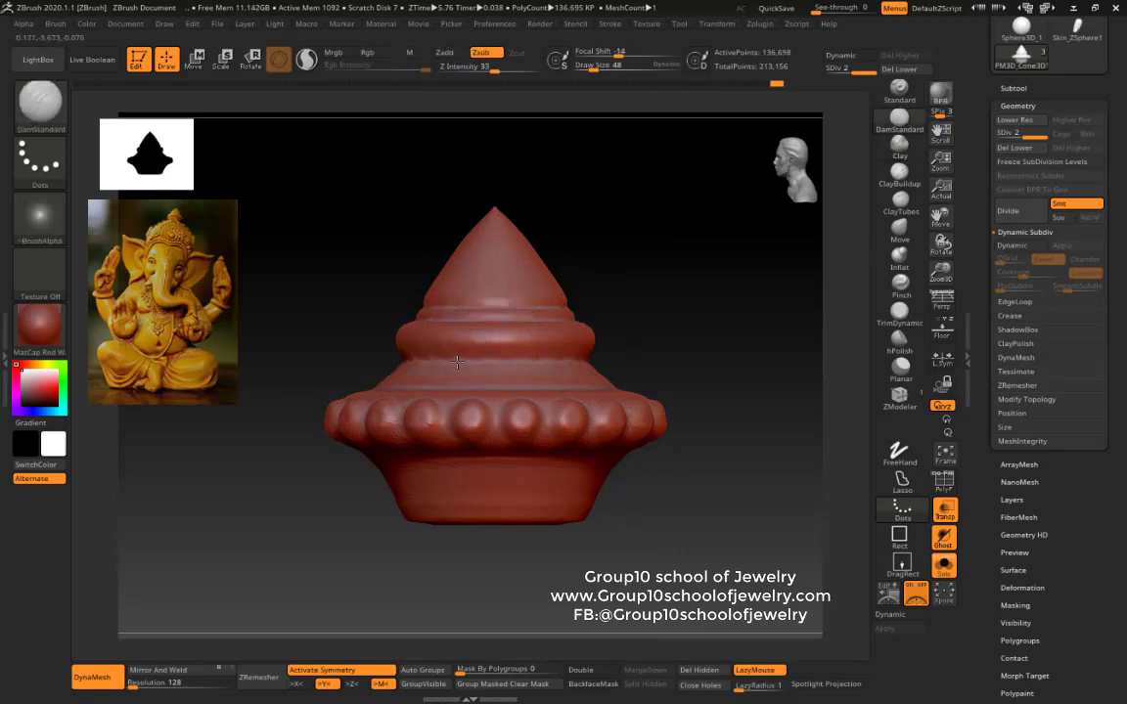
{"action": "mouse_move", "coordinate": [454, 294]}
{"action": "left_mouse_down"}
{"action": "mouse_move", "coordinate": [503, 458]}
{"action": "mouse_move", "coordinate": [679, 360]}
{"action": "left_mouse_up"}
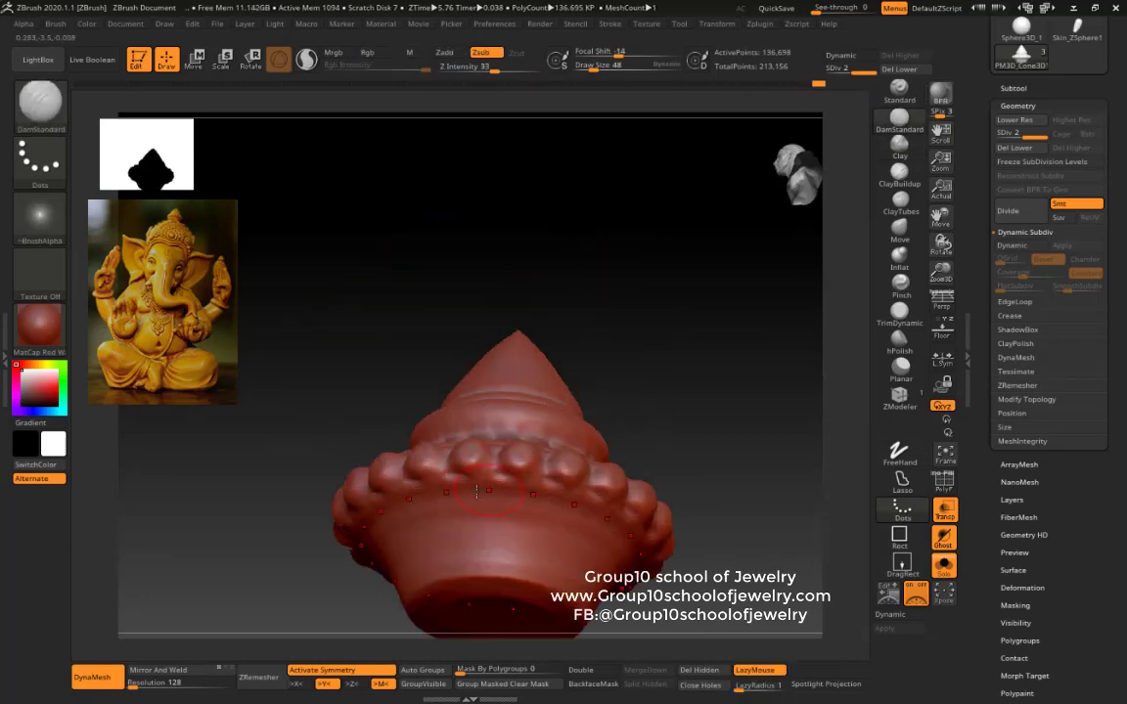
{"action": "key", "text": "d"}
{"action": "left_click_drag", "start_coordinate": [451, 300], "coordinate": [526, 308]}
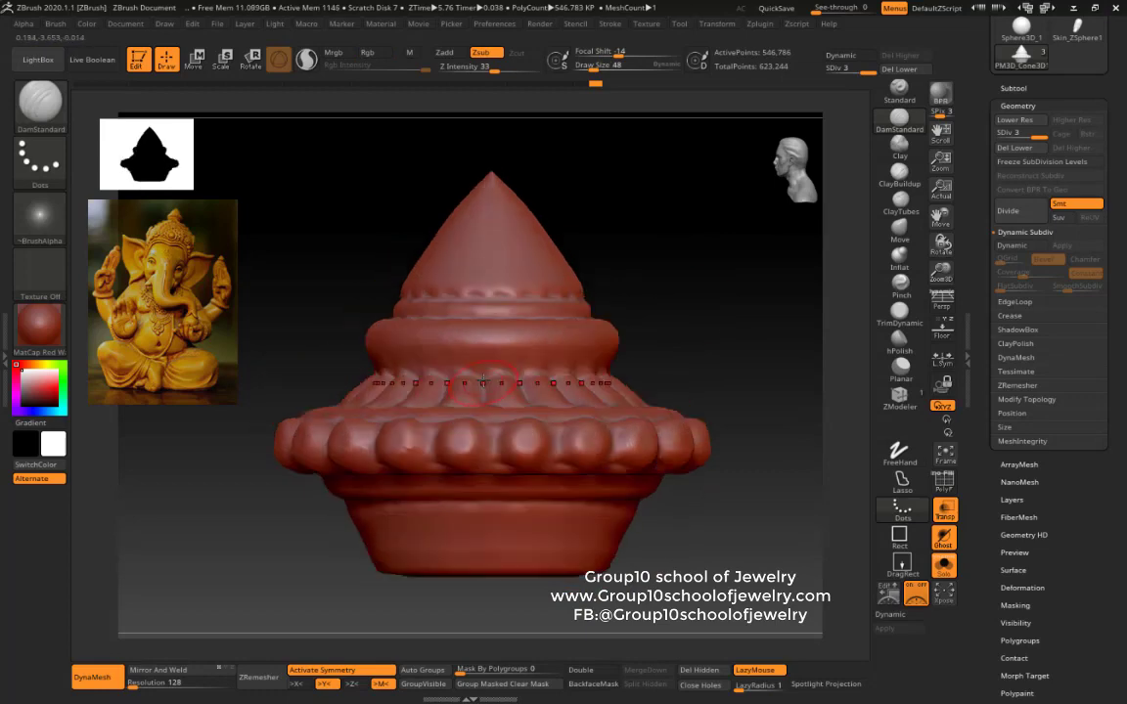
{"action": "mouse_move", "coordinate": [637, 208]}
{"action": "left_mouse_down"}
{"action": "mouse_move", "coordinate": [626, 548]}
{"action": "mouse_move", "coordinate": [585, 497]}
{"action": "left_mouse_up"}
Step: Trim the tiers inward with TrimDynamic to start shaping petal-like lobes
{"action": "key", "text": "b"}
{"action": "key", "text": "s"}
{"action": "key", "text": "t"}
{"action": "left_click", "coordinate": [899, 315]}
{"action": "left_click", "coordinate": [899, 450]}
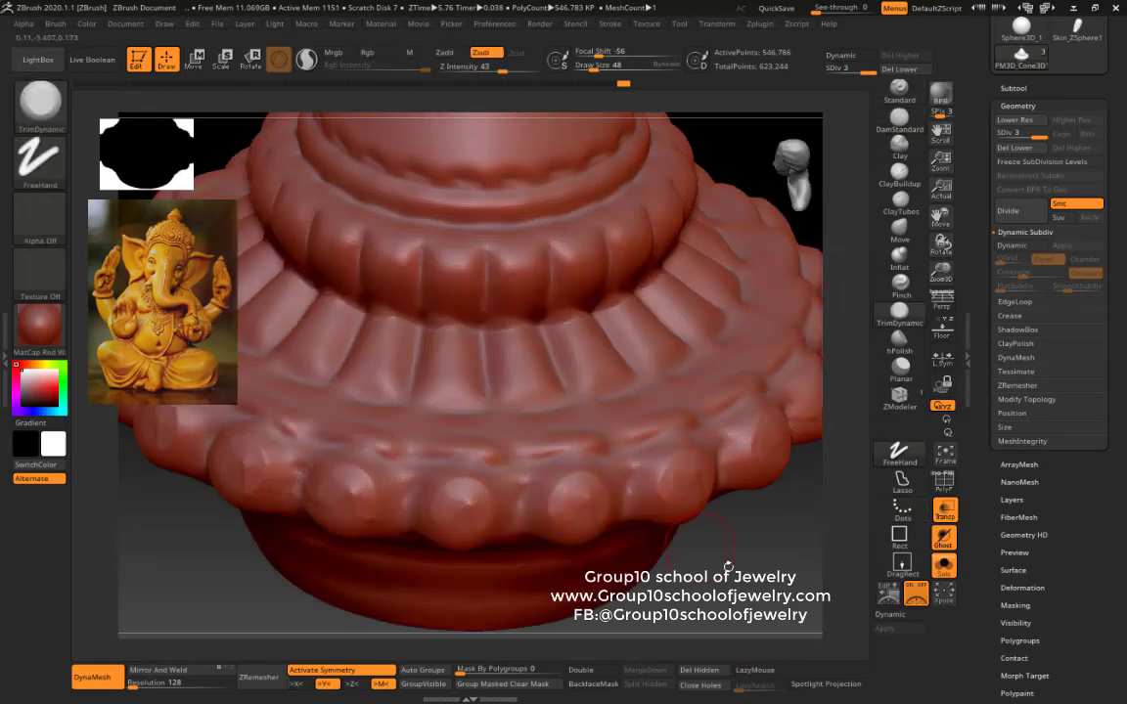
{"action": "left_click_drag", "start_coordinate": [837, 445], "coordinate": [557, 438]}
{"action": "mouse_move", "coordinate": [621, 494]}
{"action": "right_mouse_down"}
{"action": "mouse_move", "coordinate": [571, 423]}
{"action": "mouse_move", "coordinate": [489, 391]}
{"action": "mouse_move", "coordinate": [392, 396]}
{"action": "mouse_move", "coordinate": [686, 251]}
{"action": "mouse_move", "coordinate": [479, 458]}
{"action": "mouse_move", "coordinate": [471, 503]}
{"action": "right_mouse_up"}
Step: Build up the petal lobes with the Standard brush and zoom out to view the whole cone
{"action": "key", "text": "b"}
{"action": "key", "text": "s"}
{"action": "key", "text": "t"}
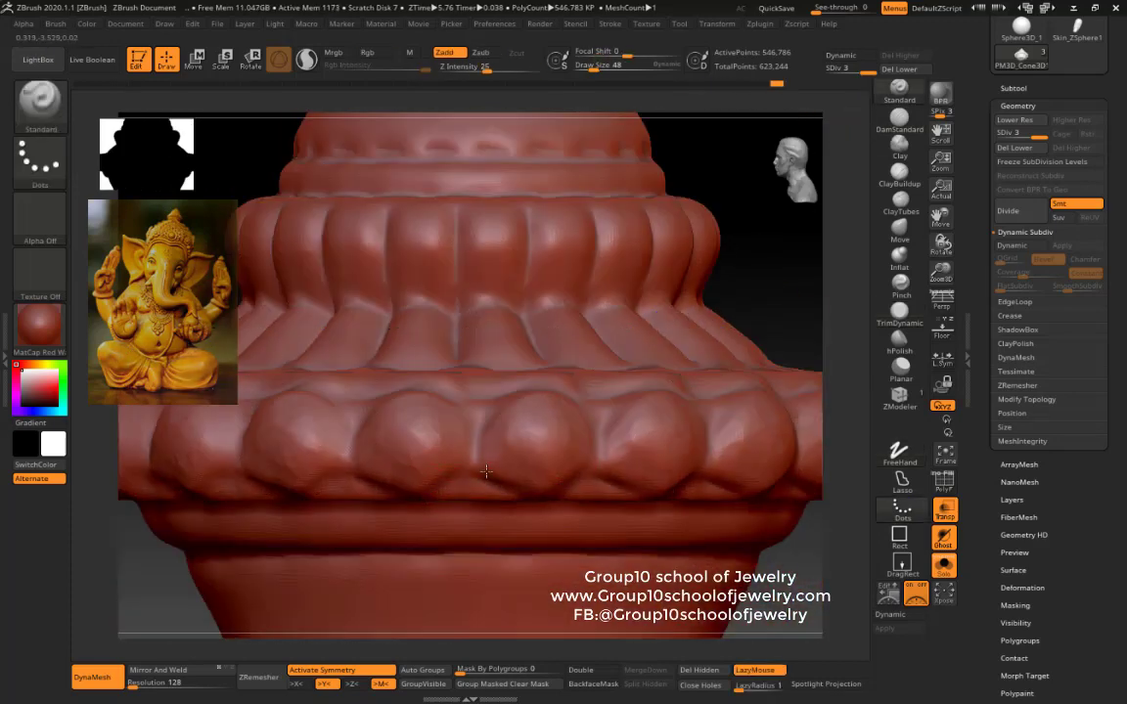
{"action": "mouse_move", "coordinate": [751, 267]}
{"action": "right_mouse_down"}
{"action": "mouse_move", "coordinate": [732, 236]}
{"action": "mouse_move", "coordinate": [419, 456]}
{"action": "mouse_move", "coordinate": [706, 293]}
{"action": "mouse_move", "coordinate": [442, 209]}
{"action": "right_mouse_up"}
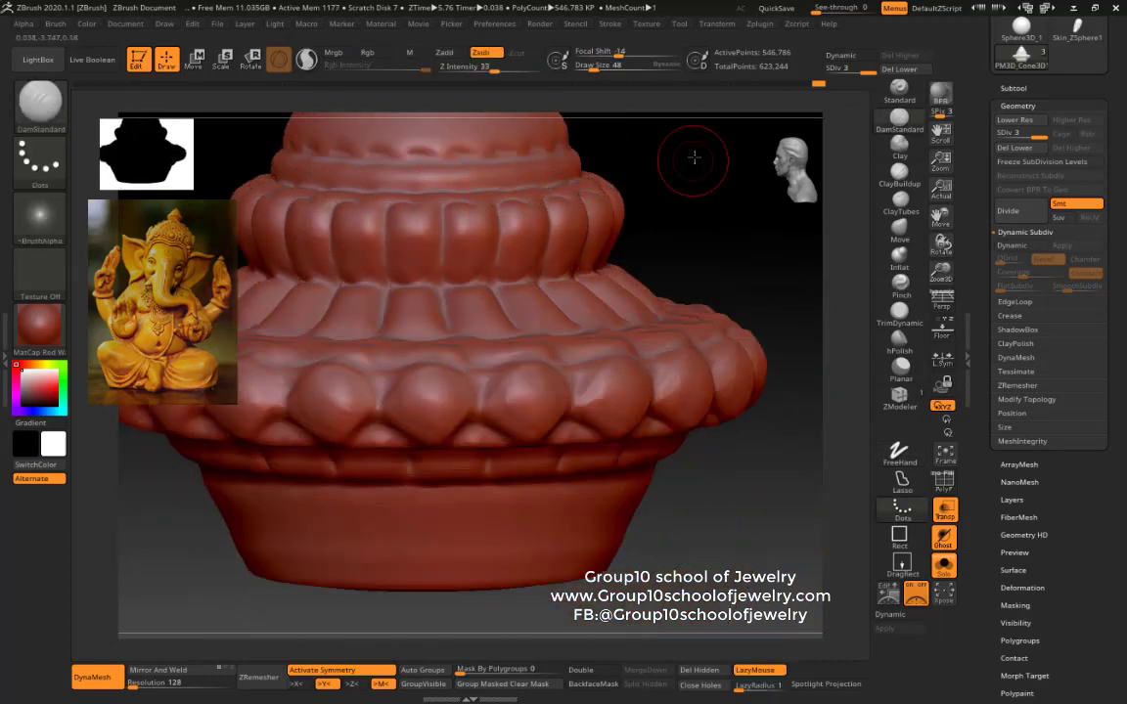
{"action": "right_click_drag", "start_coordinate": [693, 157], "coordinate": [509, 235]}
{"action": "mouse_move", "coordinate": [421, 191]}
{"action": "right_mouse_down", "text": "alt"}
{"action": "mouse_move", "coordinate": [674, 278]}
{"action": "mouse_move", "coordinate": [700, 377]}
{"action": "right_mouse_up", "text": "alt"}
{"action": "left_click", "coordinate": [1014, 88]}
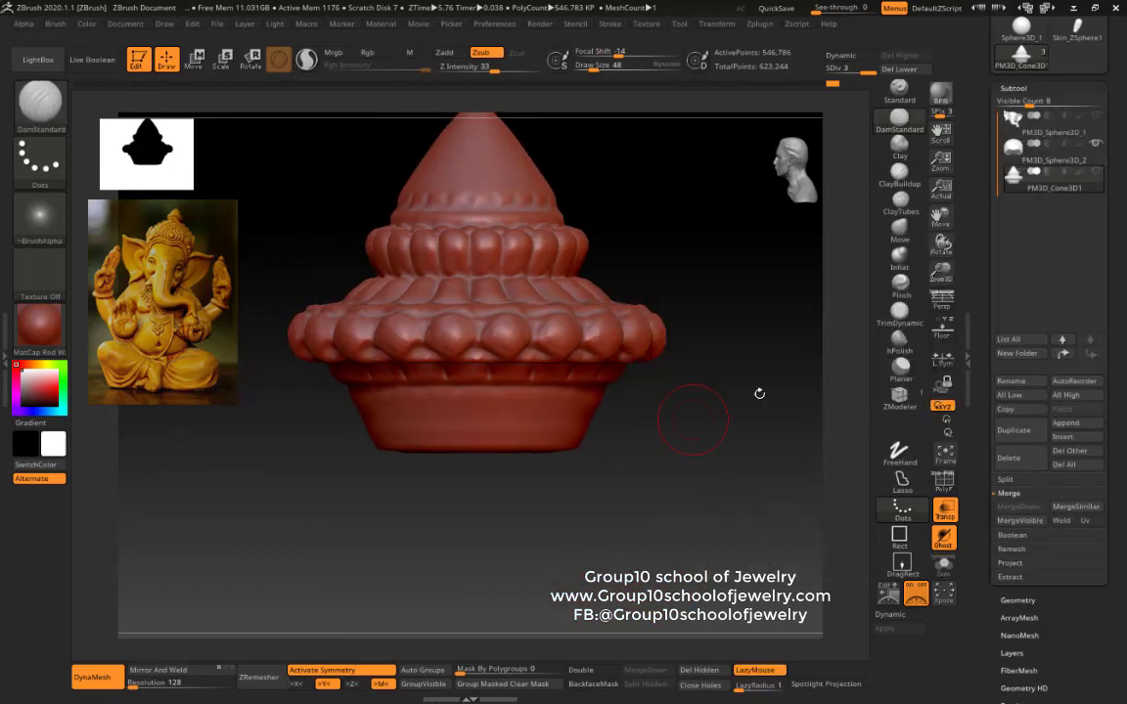
Step: Duplicate the carved cone and move the copy into a new folder named 'backup'
{"action": "mouse_move", "coordinate": [783, 505]}
{"action": "right_mouse_down", "text": "alt"}
{"action": "mouse_move", "coordinate": [649, 294]}
{"action": "mouse_move", "coordinate": [717, 345]}
{"action": "mouse_move", "coordinate": [639, 171]}
{"action": "right_mouse_up", "text": "alt"}
{"action": "left_click", "coordinate": [1011, 199]}
{"action": "left_click", "coordinate": [1017, 354]}
{"action": "type", "text": "backu"}
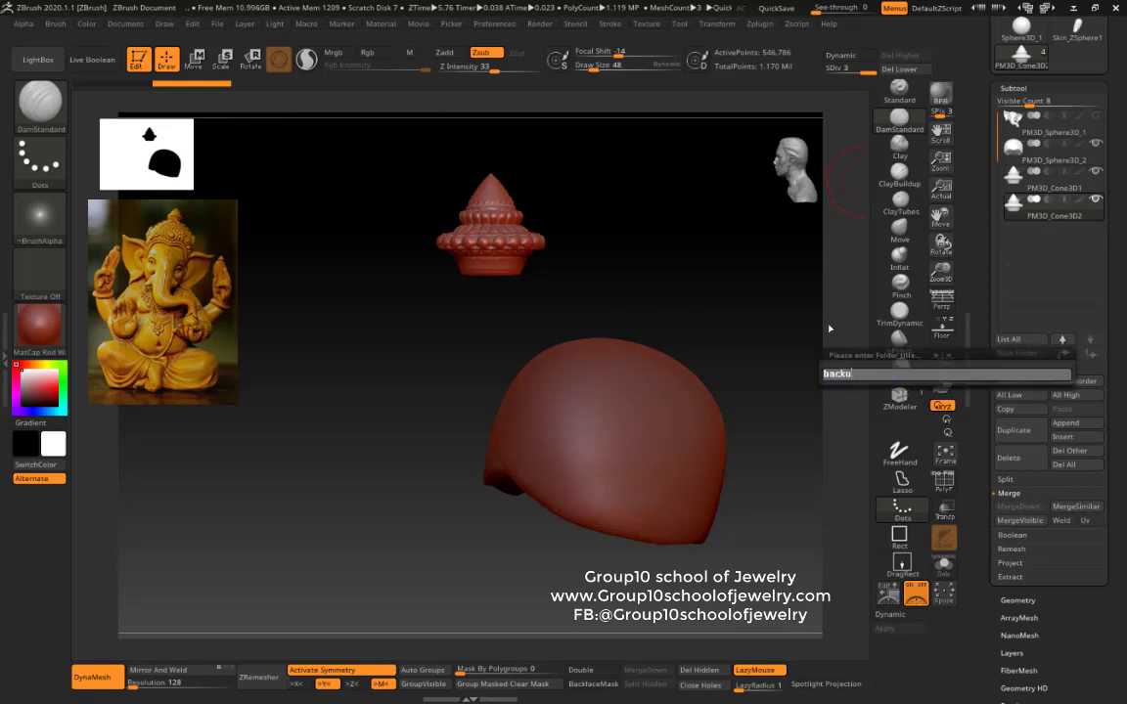
{"action": "type", "text": "p"}
{"action": "key", "text": "Return"}
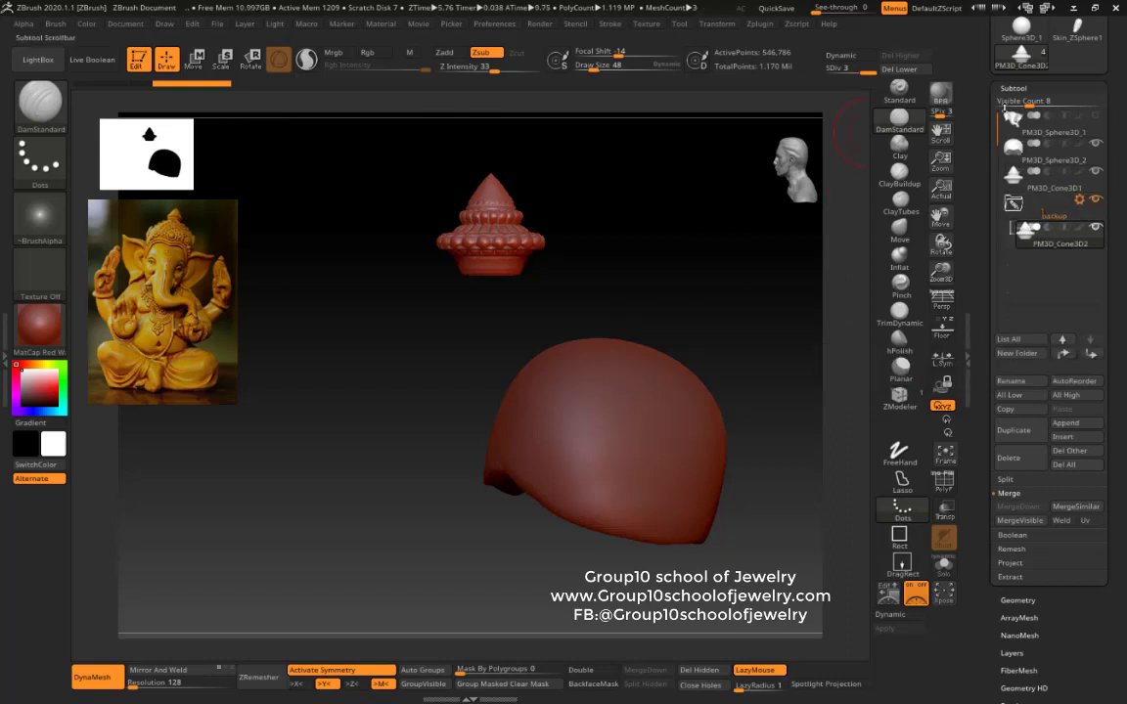
{"action": "mouse_move", "coordinate": [685, 323]}
{"action": "right_mouse_down"}
{"action": "mouse_move", "coordinate": [674, 292]}
{"action": "mouse_move", "coordinate": [650, 291]}
{"action": "right_mouse_up"}
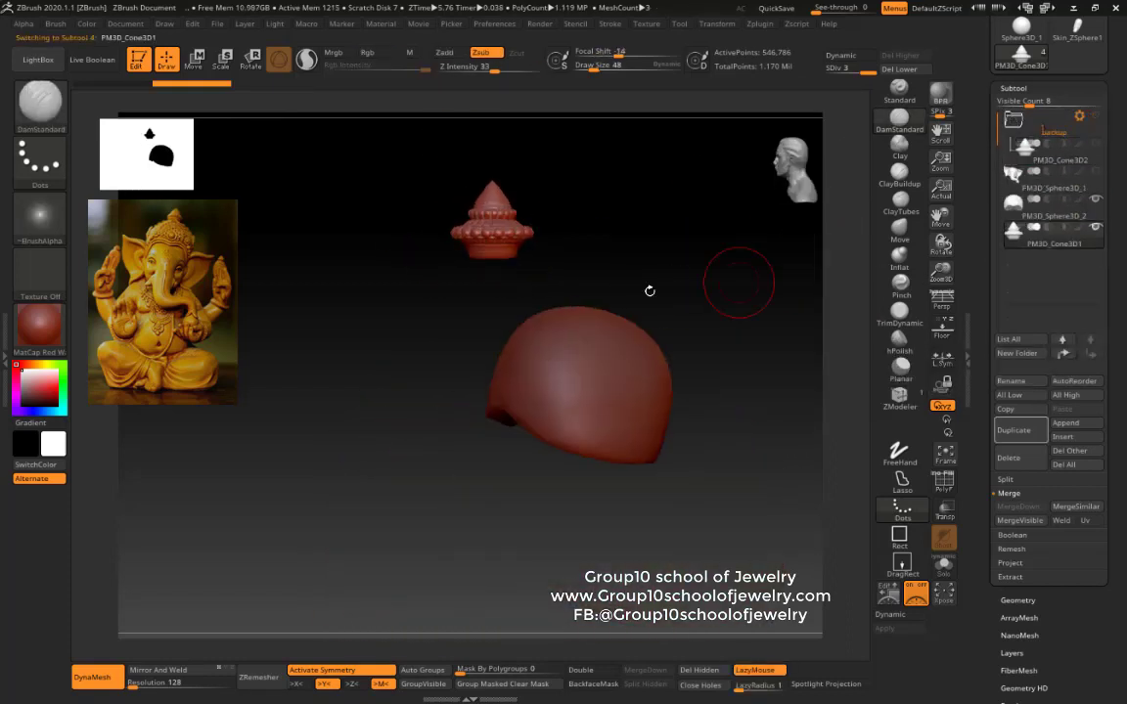
Step: Place the original carved cone on top of the dome with the Move gizmo
{"action": "key", "text": "w"}
{"action": "right_click_drag", "start_coordinate": [618, 239], "coordinate": [745, 327]}
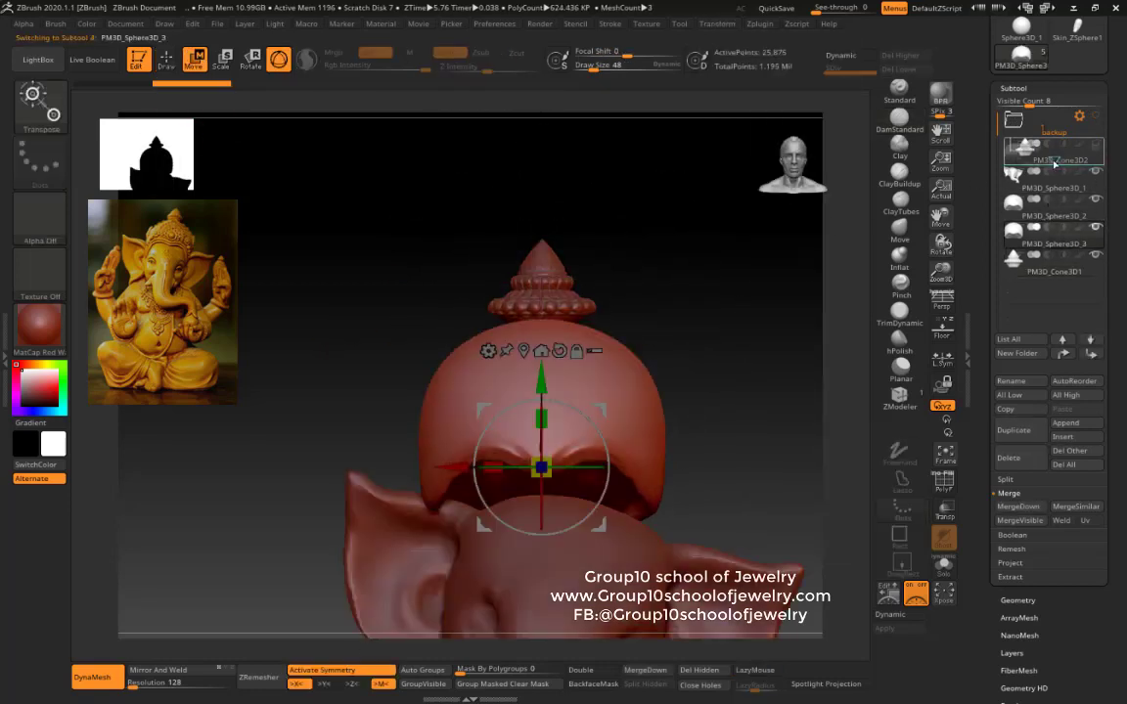
{"action": "mouse_move", "coordinate": [691, 314]}
{"action": "left_mouse_down", "text": "alt"}
{"action": "mouse_move", "coordinate": [569, 169]}
{"action": "mouse_move", "coordinate": [646, 260]}
{"action": "mouse_move", "coordinate": [761, 337]}
{"action": "mouse_move", "coordinate": [708, 292]}
{"action": "mouse_move", "coordinate": [392, 214]}
{"action": "mouse_move", "coordinate": [405, 283]}
{"action": "left_mouse_up", "text": "alt"}
{"action": "left_click", "coordinate": [601, 186], "text": "alt"}
Step: Select the dome shell, isolate it and orbit to inspect its bowl shape
{"action": "key", "text": "b"}
{"action": "key", "text": "d"}
{"action": "key", "text": "s"}
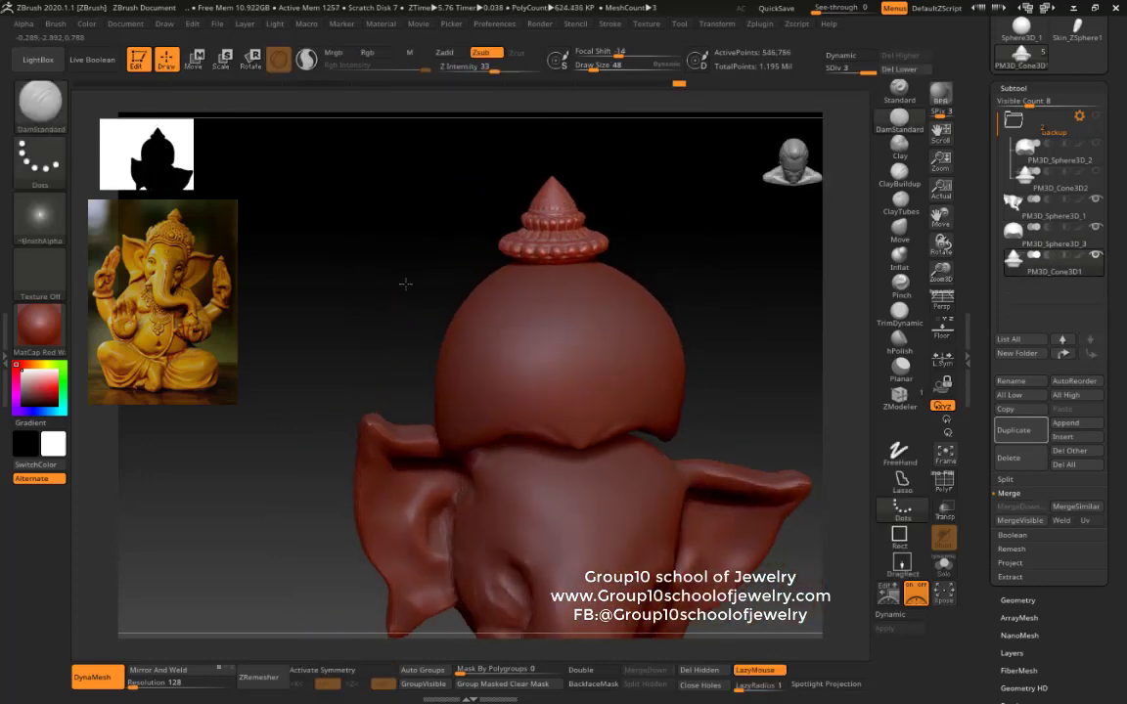
{"action": "left_click", "coordinate": [516, 334], "text": "alt"}
{"action": "mouse_move", "coordinate": [385, 402]}
{"action": "left_mouse_down"}
{"action": "mouse_move", "coordinate": [642, 365]}
{"action": "mouse_move", "coordinate": [593, 307]}
{"action": "left_mouse_up"}
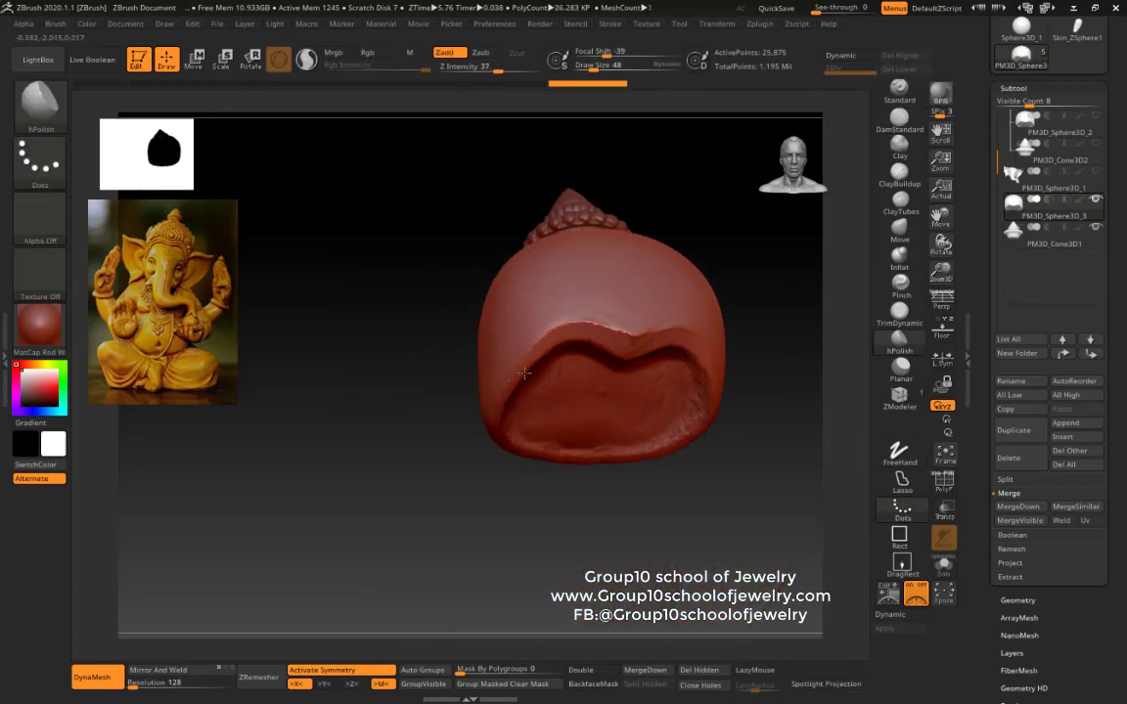
{"action": "right_click_drag", "start_coordinate": [525, 373], "coordinate": [787, 367]}
{"action": "left_click_drag", "start_coordinate": [788, 367], "coordinate": [387, 428]}
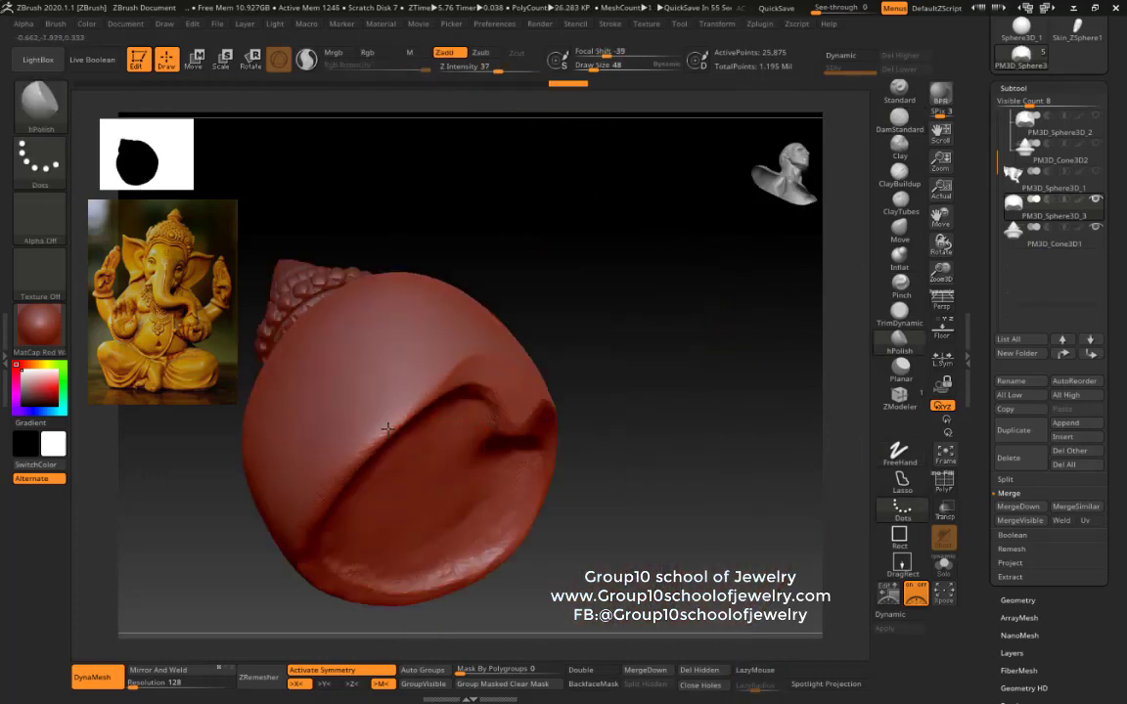
{"action": "right_click_drag", "start_coordinate": [388, 429], "coordinate": [502, 276]}
Step: Pull and trim the shell's inner rim with Move and TrimDynamic, ending in a front view
{"action": "key", "text": "s"}
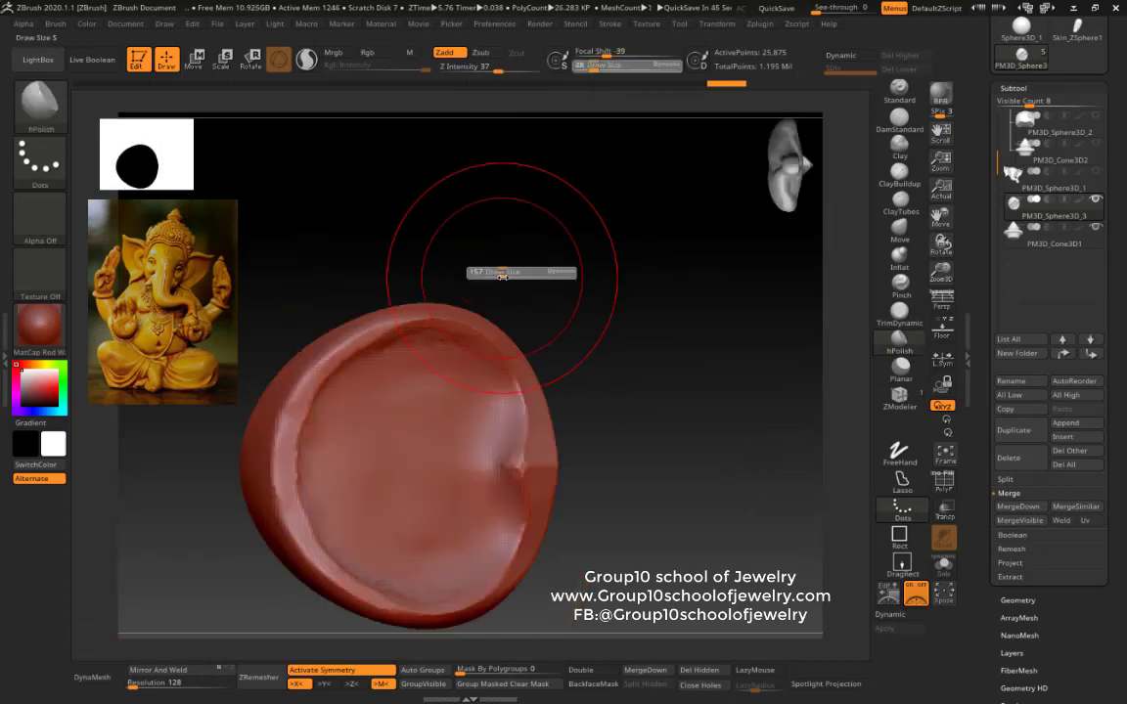
{"action": "left_click", "coordinate": [899, 233]}
{"action": "left_click_drag", "start_coordinate": [744, 411], "coordinate": [414, 321]}
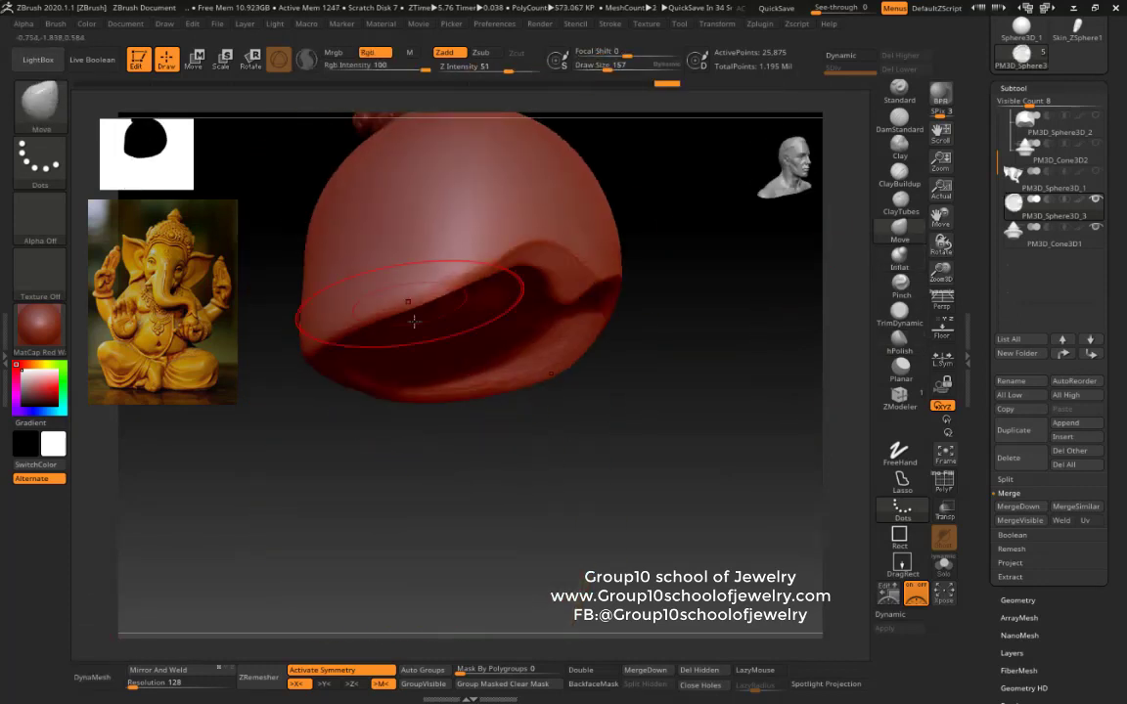
{"action": "mouse_move", "coordinate": [414, 321]}
{"action": "right_mouse_down"}
{"action": "mouse_move", "coordinate": [387, 470]}
{"action": "mouse_move", "coordinate": [414, 176]}
{"action": "mouse_move", "coordinate": [743, 323]}
{"action": "right_mouse_up"}
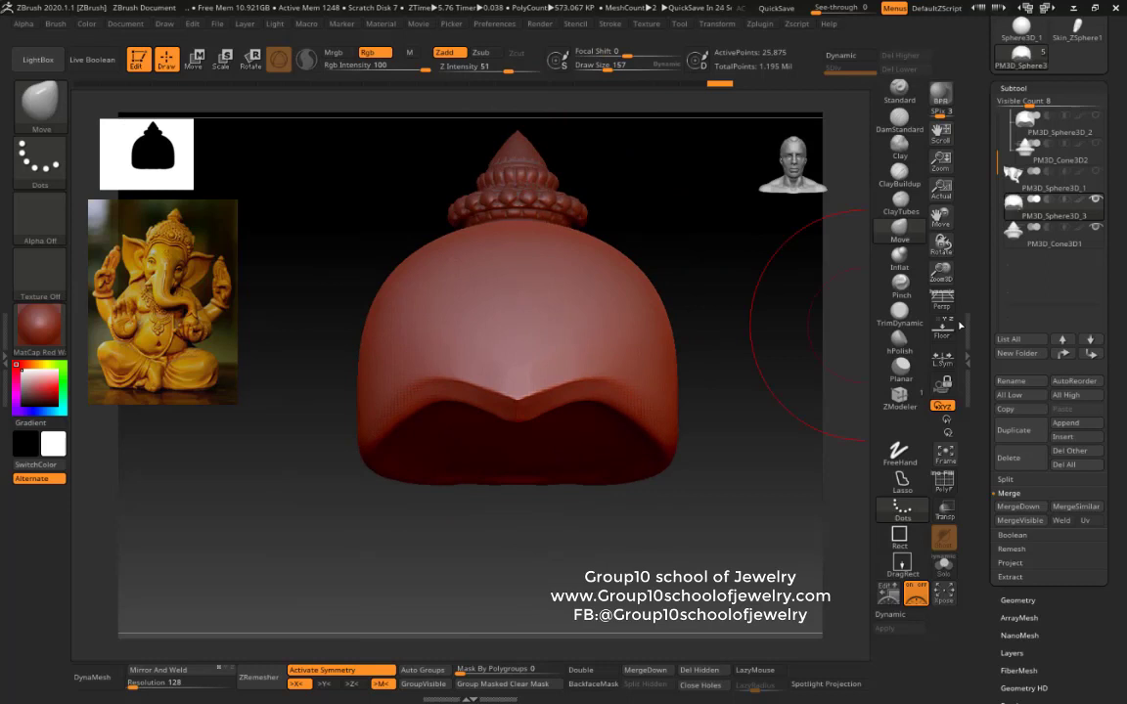
{"action": "mouse_move", "coordinate": [770, 177]}
{"action": "right_mouse_down"}
{"action": "mouse_move", "coordinate": [352, 390]}
{"action": "mouse_move", "coordinate": [663, 334]}
{"action": "right_mouse_up"}
{"action": "left_click", "coordinate": [899, 311]}
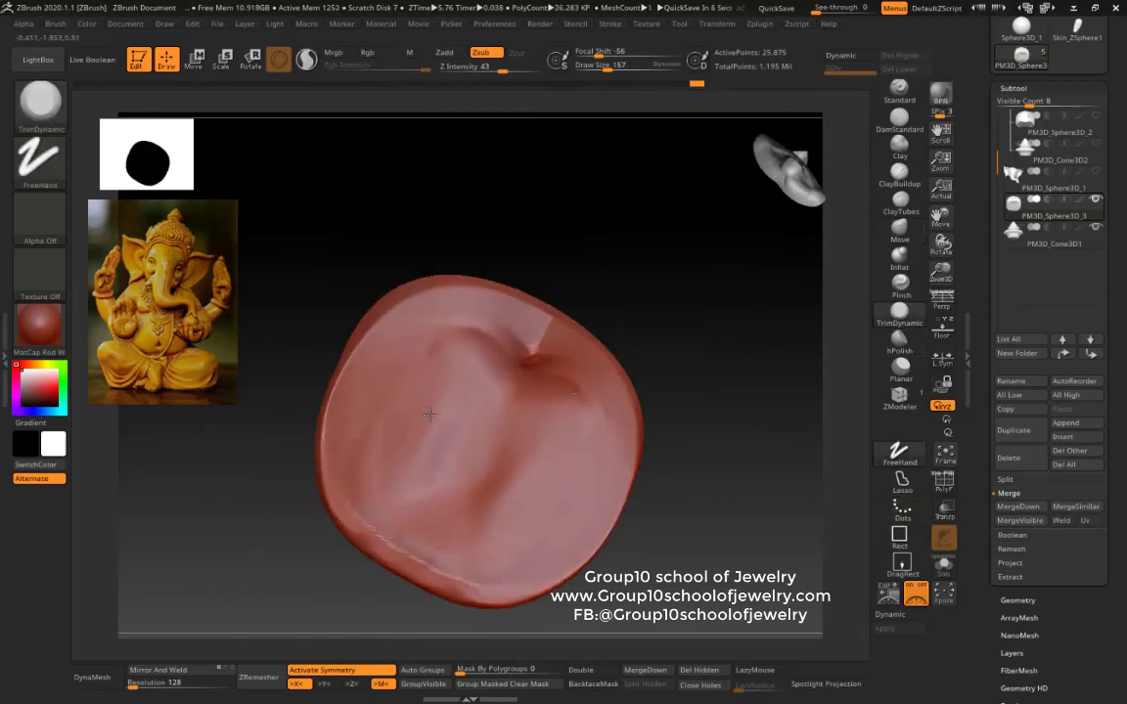
{"action": "right_click_drag", "start_coordinate": [667, 404], "coordinate": [669, 402]}
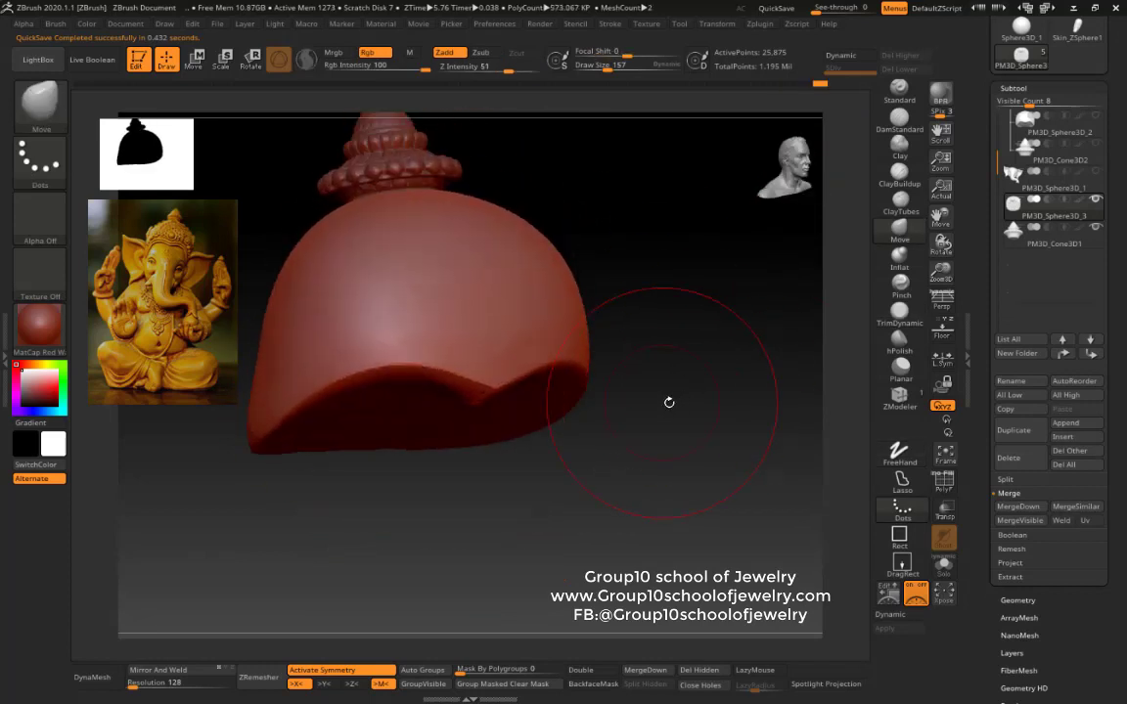
{"action": "mouse_move", "coordinate": [320, 285]}
{"action": "right_mouse_down", "text": "shift"}
{"action": "mouse_move", "coordinate": [619, 363]}
{"action": "mouse_move", "coordinate": [616, 296]}
{"action": "right_mouse_up", "text": "shift"}
{"action": "key", "text": "s"}
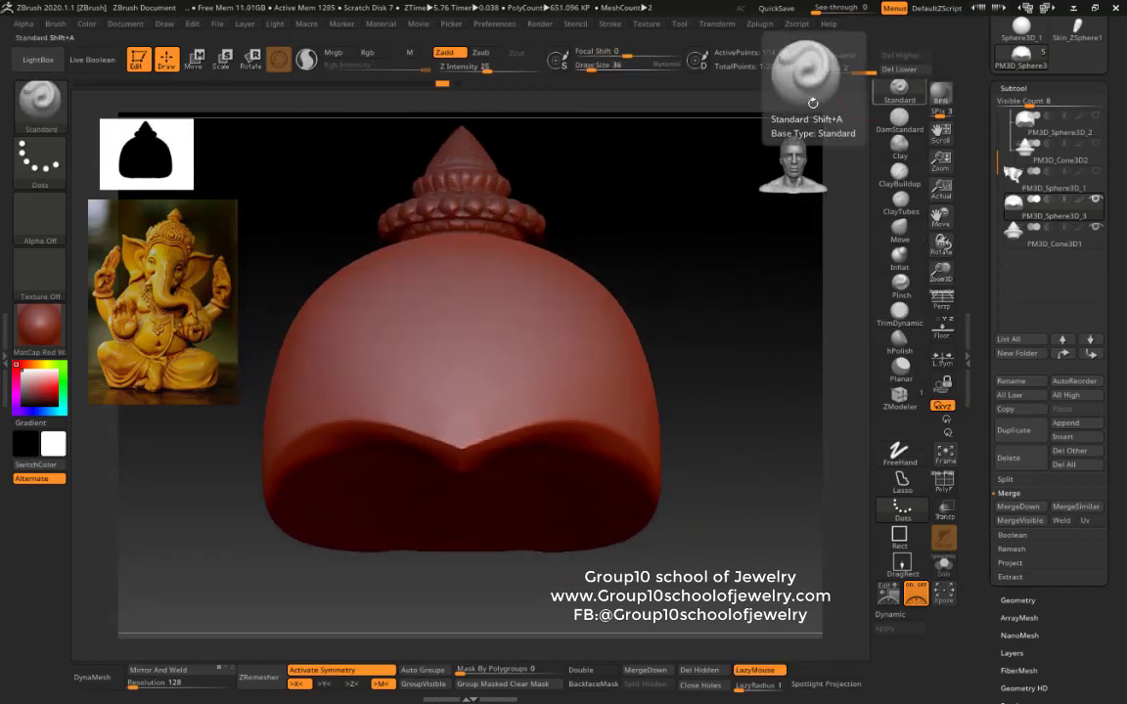
Step: Subdivide the crown shell to level 3 and turn it to face front
{"action": "key", "text": "ctrl+d"}
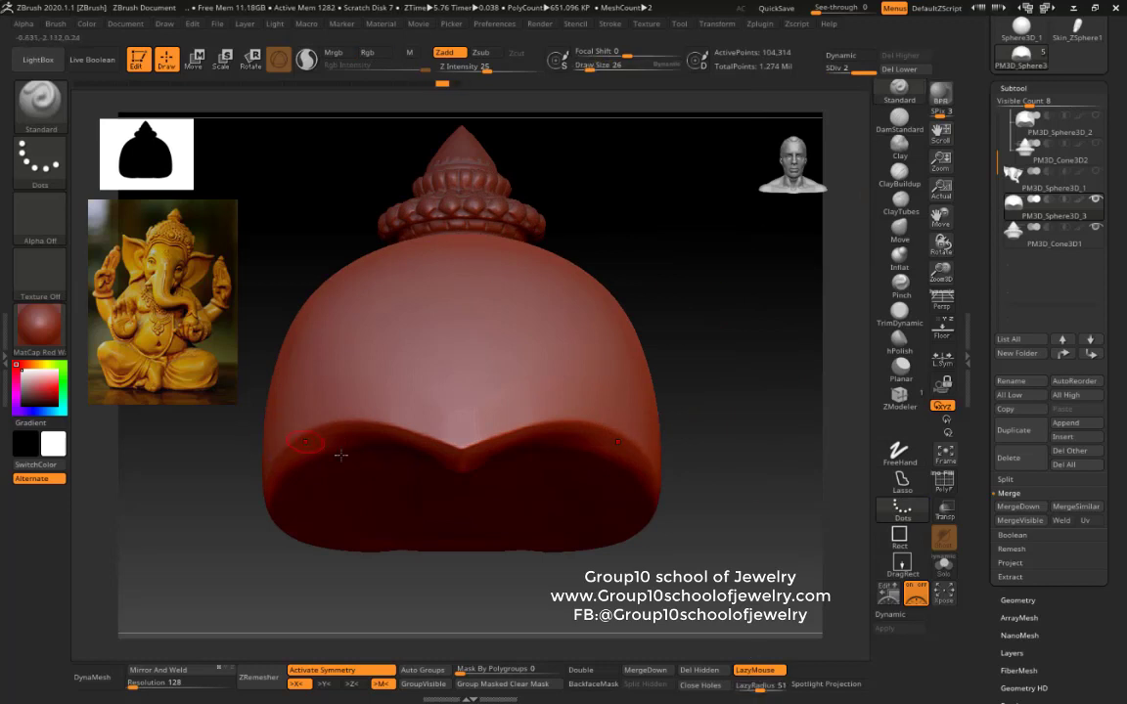
{"action": "right_click_drag", "start_coordinate": [482, 467], "coordinate": [246, 501]}
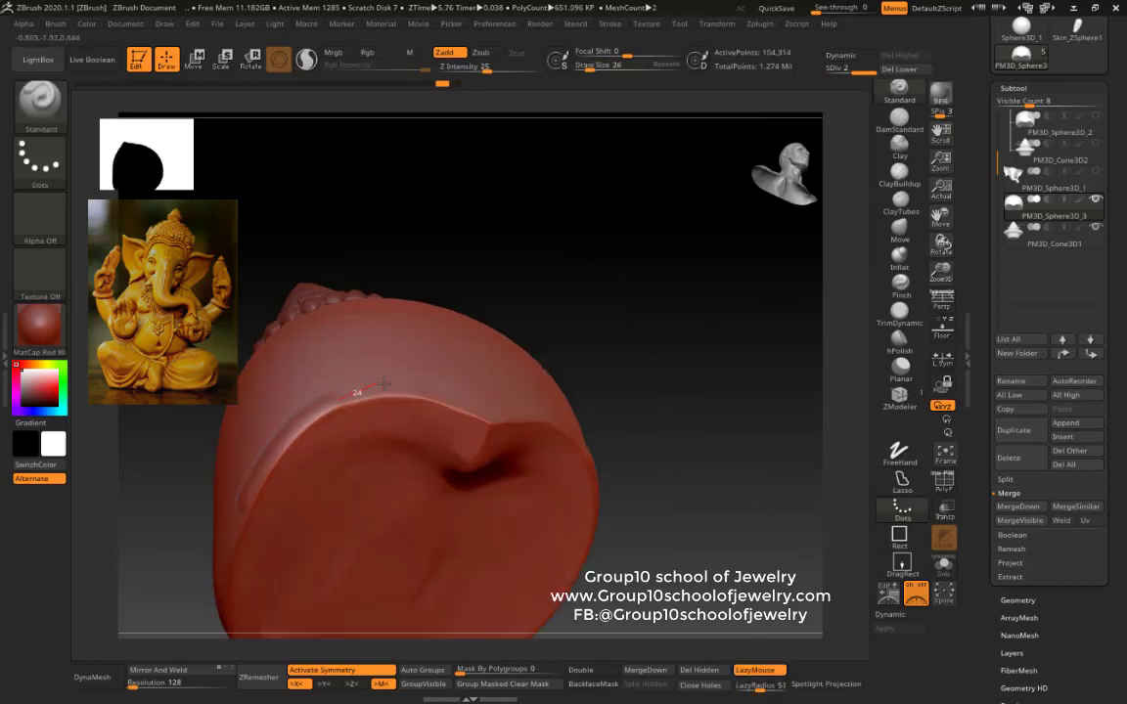
{"action": "mouse_move", "coordinate": [513, 438]}
{"action": "right_mouse_down"}
{"action": "mouse_move", "coordinate": [574, 340]}
{"action": "mouse_move", "coordinate": [434, 380]}
{"action": "right_mouse_up"}
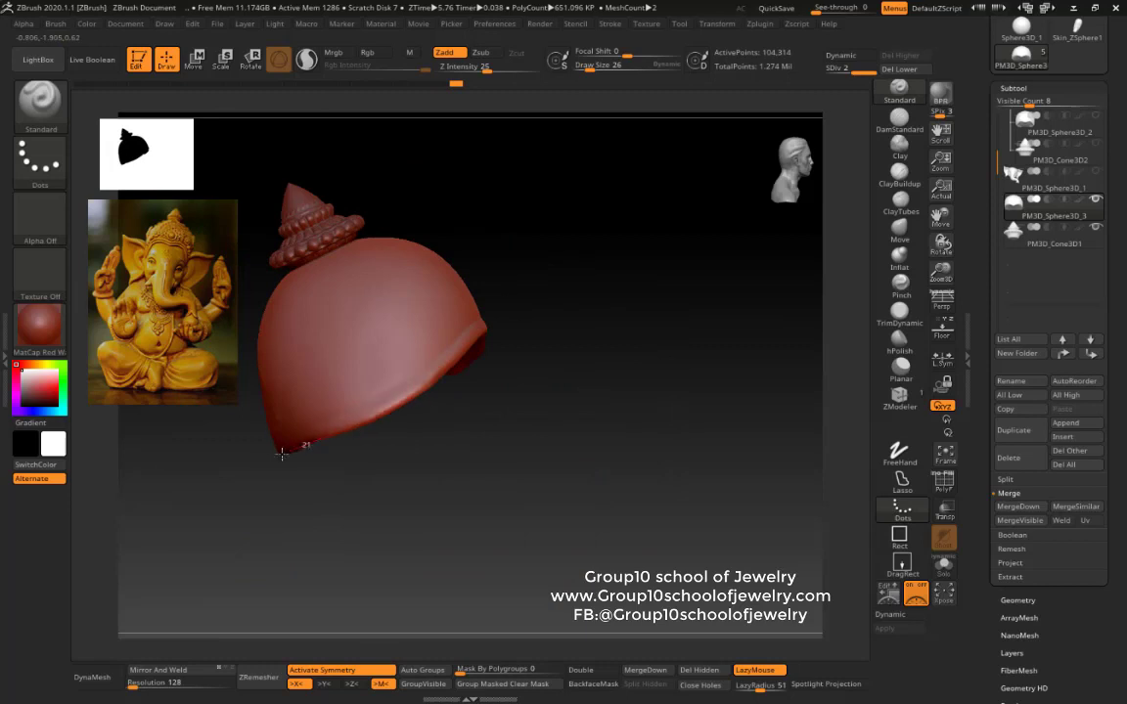
{"action": "mouse_move", "coordinate": [282, 454]}
{"action": "right_mouse_down"}
{"action": "mouse_move", "coordinate": [554, 410]}
{"action": "mouse_move", "coordinate": [455, 503]}
{"action": "mouse_move", "coordinate": [279, 551]}
{"action": "mouse_move", "coordinate": [498, 517]}
{"action": "mouse_move", "coordinate": [548, 410]}
{"action": "mouse_move", "coordinate": [900, 176]}
{"action": "right_mouse_up"}
Step: Sculpt several raised bands following the scalloped lower rim around the front and left side
{"action": "key", "text": "b"}
{"action": "key", "text": "m"}
{"action": "key", "text": "v"}
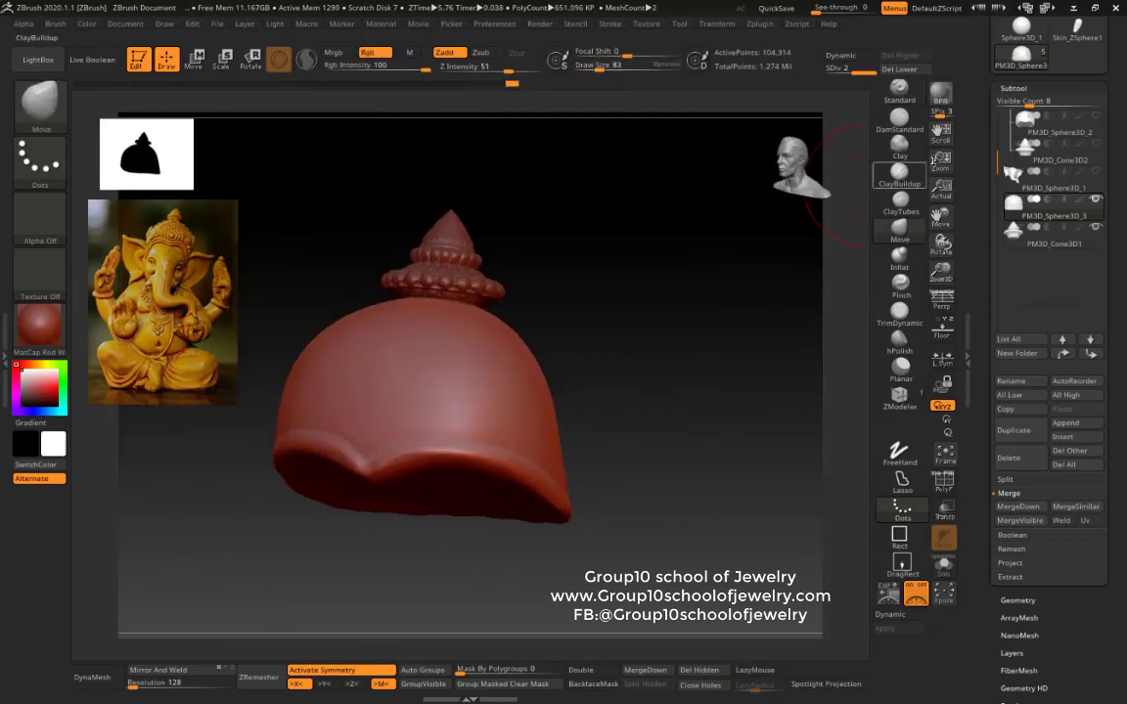
{"action": "right_click_drag", "start_coordinate": [551, 398], "coordinate": [358, 467]}
{"action": "mouse_move", "coordinate": [430, 448]}
{"action": "right_mouse_down"}
{"action": "mouse_move", "coordinate": [685, 381]}
{"action": "mouse_move", "coordinate": [584, 66]}
{"action": "right_mouse_up"}
{"action": "mouse_move", "coordinate": [506, 480]}
{"action": "right_mouse_down"}
{"action": "mouse_move", "coordinate": [297, 493]}
{"action": "mouse_move", "coordinate": [586, 322]}
{"action": "mouse_move", "coordinate": [435, 348]}
{"action": "right_mouse_up"}
{"action": "mouse_move", "coordinate": [564, 360]}
{"action": "right_mouse_down"}
{"action": "mouse_move", "coordinate": [509, 323]}
{"action": "mouse_move", "coordinate": [824, 369]}
{"action": "mouse_move", "coordinate": [651, 356]}
{"action": "right_mouse_up"}
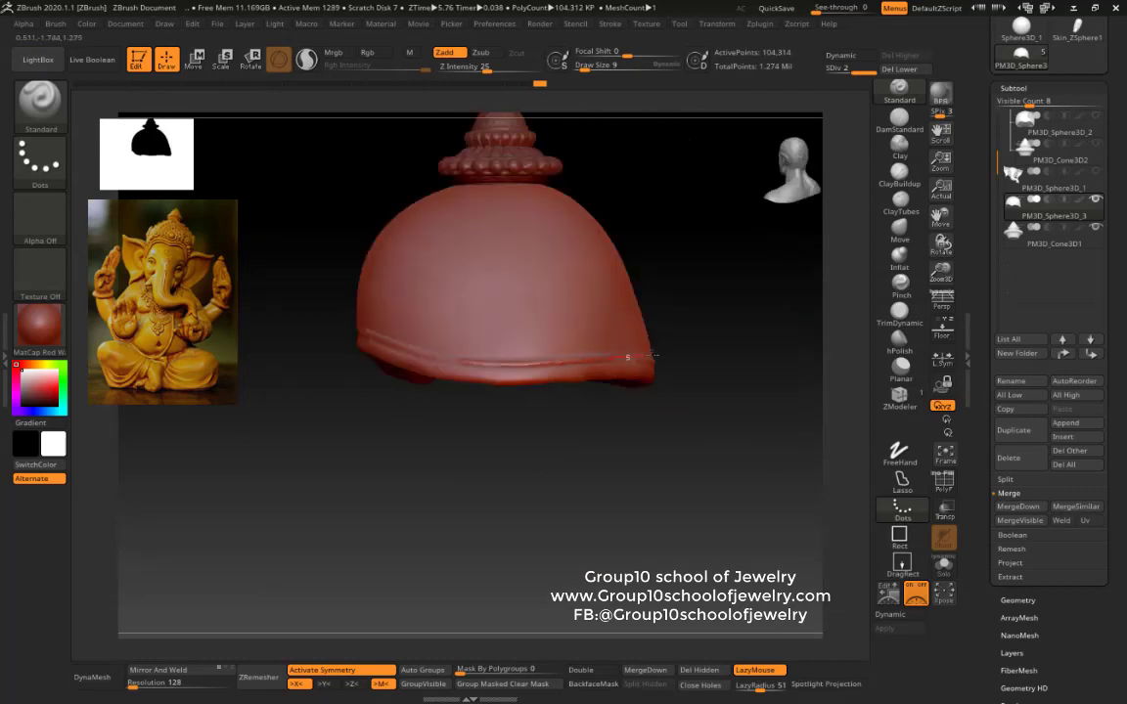
{"action": "mouse_move", "coordinate": [356, 453]}
{"action": "right_mouse_down"}
{"action": "mouse_move", "coordinate": [460, 458]}
{"action": "mouse_move", "coordinate": [433, 410]}
{"action": "right_mouse_up"}
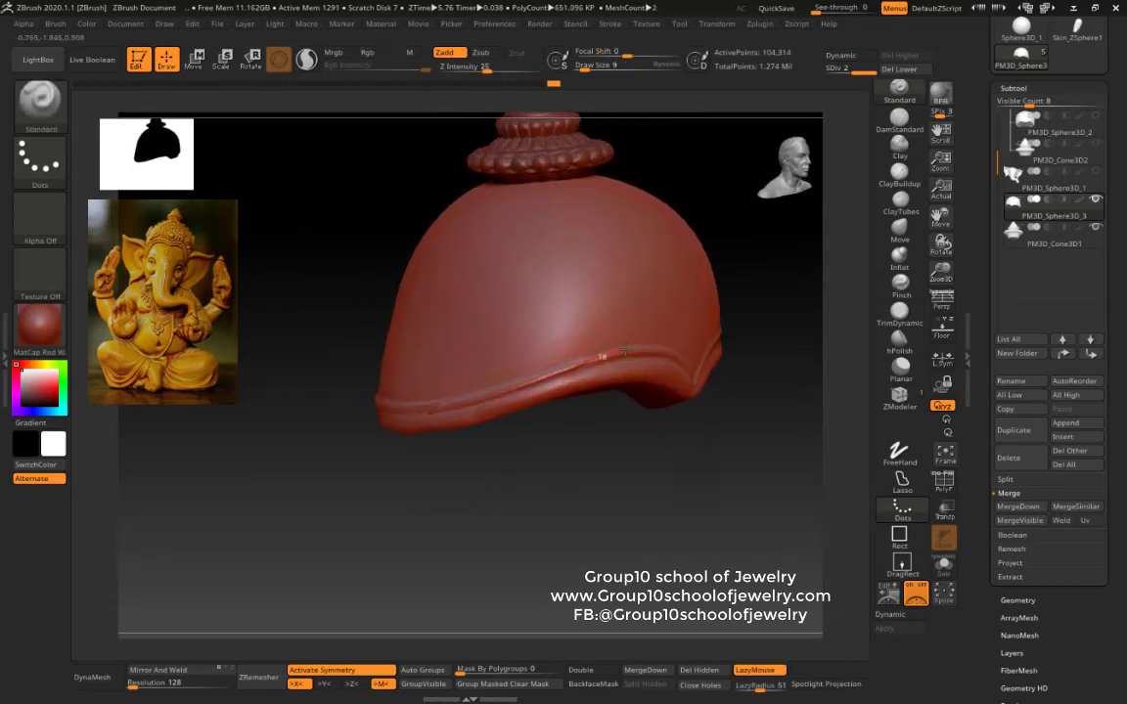
{"action": "mouse_move", "coordinate": [705, 390]}
{"action": "right_mouse_down"}
{"action": "mouse_move", "coordinate": [723, 466]}
{"action": "mouse_move", "coordinate": [512, 397]}
{"action": "right_mouse_up"}
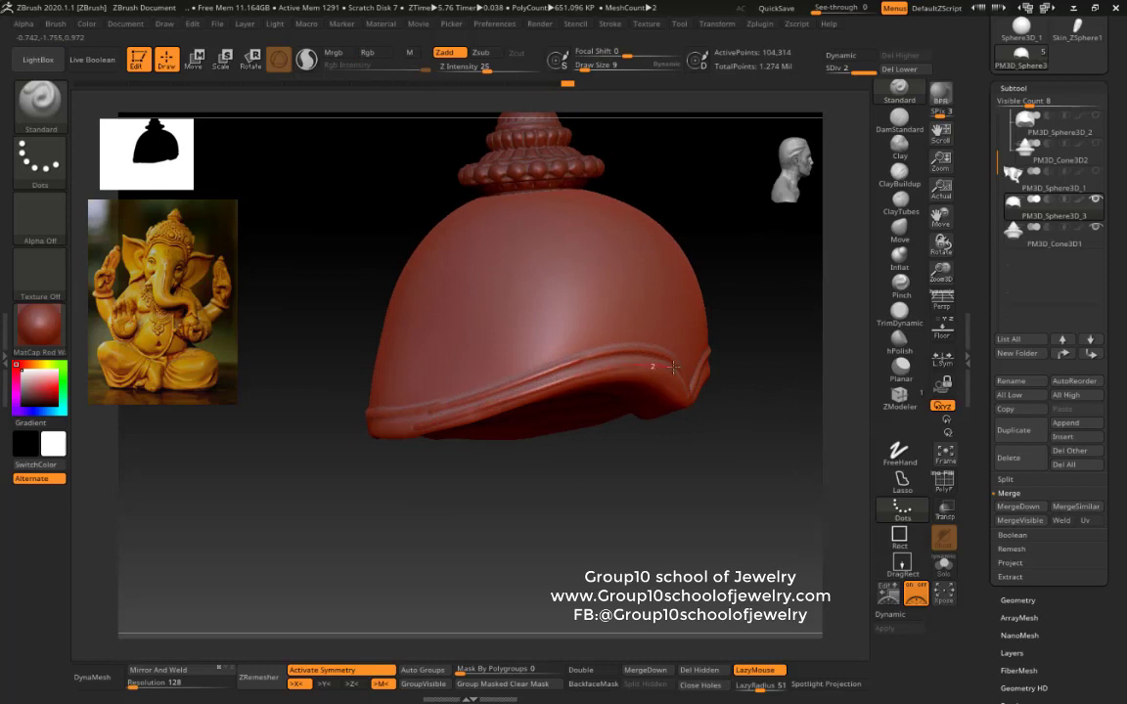
{"action": "mouse_move", "coordinate": [702, 434]}
{"action": "right_mouse_down"}
{"action": "mouse_move", "coordinate": [702, 495]}
{"action": "mouse_move", "coordinate": [373, 384]}
{"action": "mouse_move", "coordinate": [498, 365]}
{"action": "mouse_move", "coordinate": [541, 452]}
{"action": "mouse_move", "coordinate": [485, 346]}
{"action": "right_mouse_up"}
Step: Carve grooves between the rim bands with DamStandard
{"action": "key", "text": "b"}
{"action": "key", "text": "d"}
{"action": "key", "text": "s"}
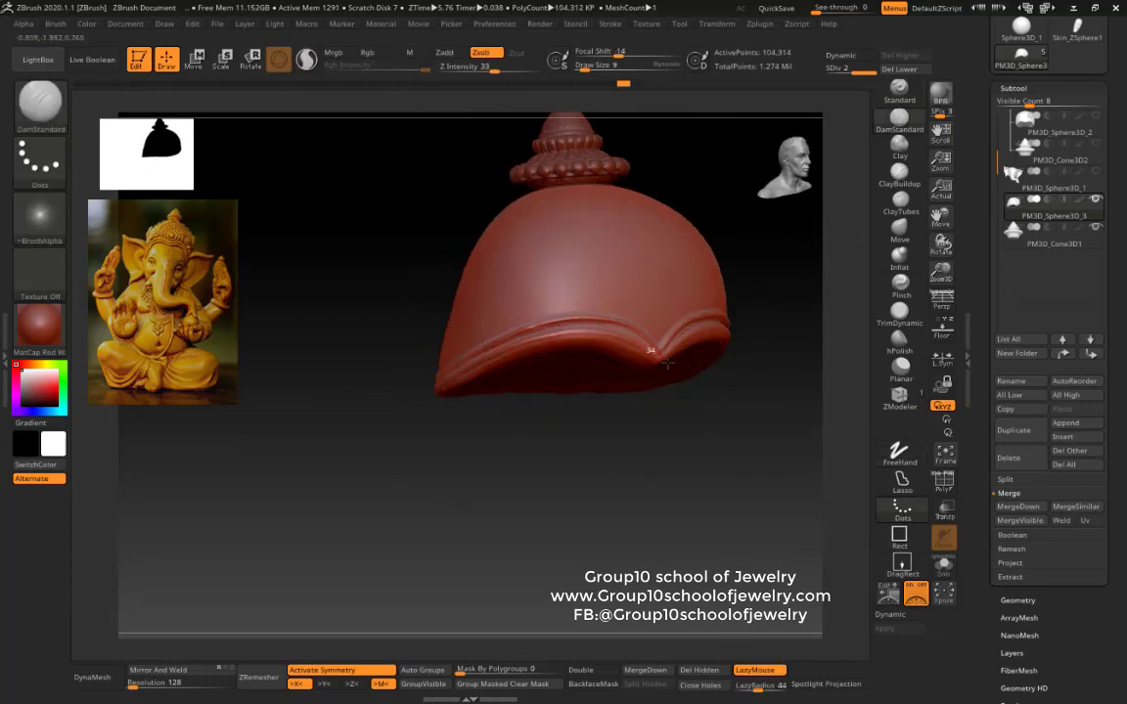
{"action": "mouse_move", "coordinate": [669, 375]}
{"action": "right_mouse_down"}
{"action": "mouse_move", "coordinate": [609, 486]}
{"action": "mouse_move", "coordinate": [475, 390]}
{"action": "right_mouse_up"}
{"action": "right_click_drag", "start_coordinate": [561, 350], "coordinate": [408, 396]}
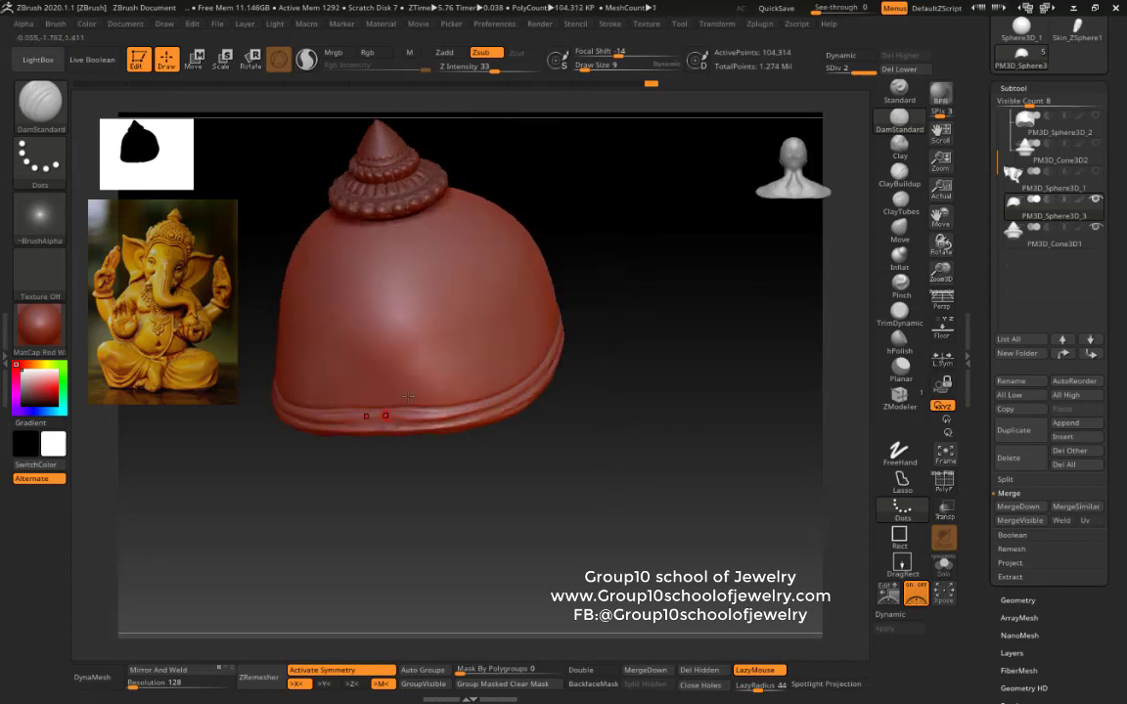
{"action": "right_click_drag", "start_coordinate": [557, 363], "coordinate": [503, 531]}
Step: Adjust the rim bands with a larger Move brush and check the crown's profile
{"action": "key", "text": "b"}
{"action": "key", "text": "m"}
{"action": "key", "text": "v"}
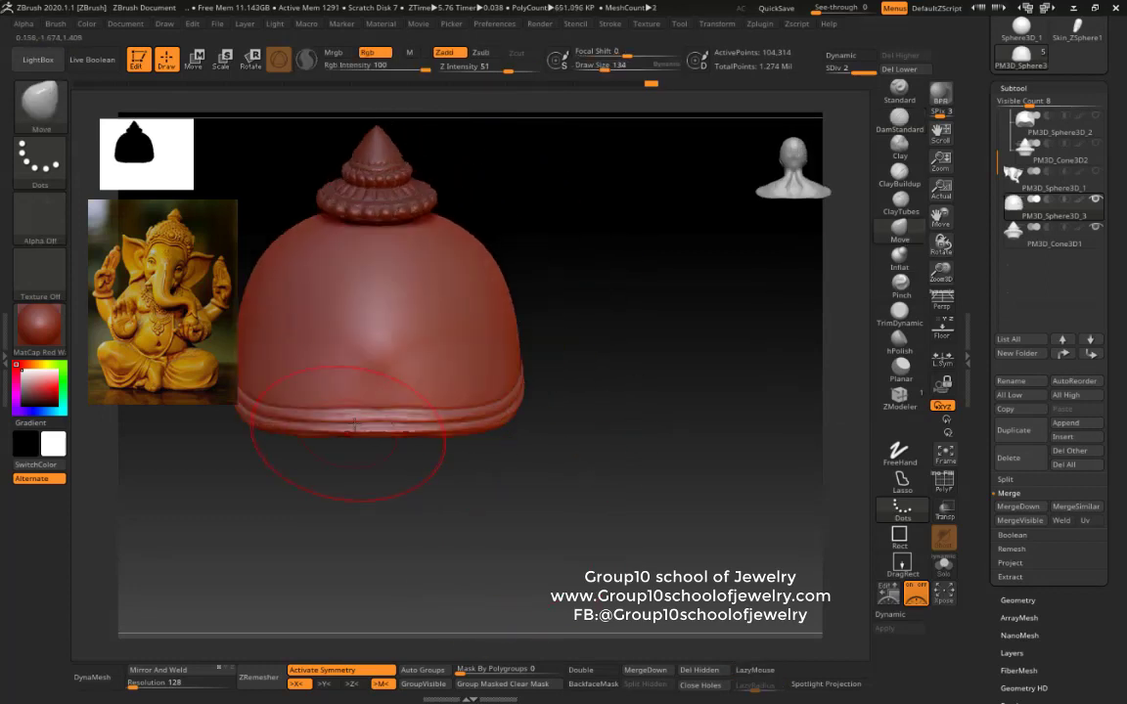
{"action": "mouse_move", "coordinate": [339, 478]}
{"action": "right_mouse_down"}
{"action": "mouse_move", "coordinate": [289, 478]}
{"action": "mouse_move", "coordinate": [401, 511]}
{"action": "mouse_move", "coordinate": [625, 403]}
{"action": "mouse_move", "coordinate": [364, 412]}
{"action": "right_mouse_up"}
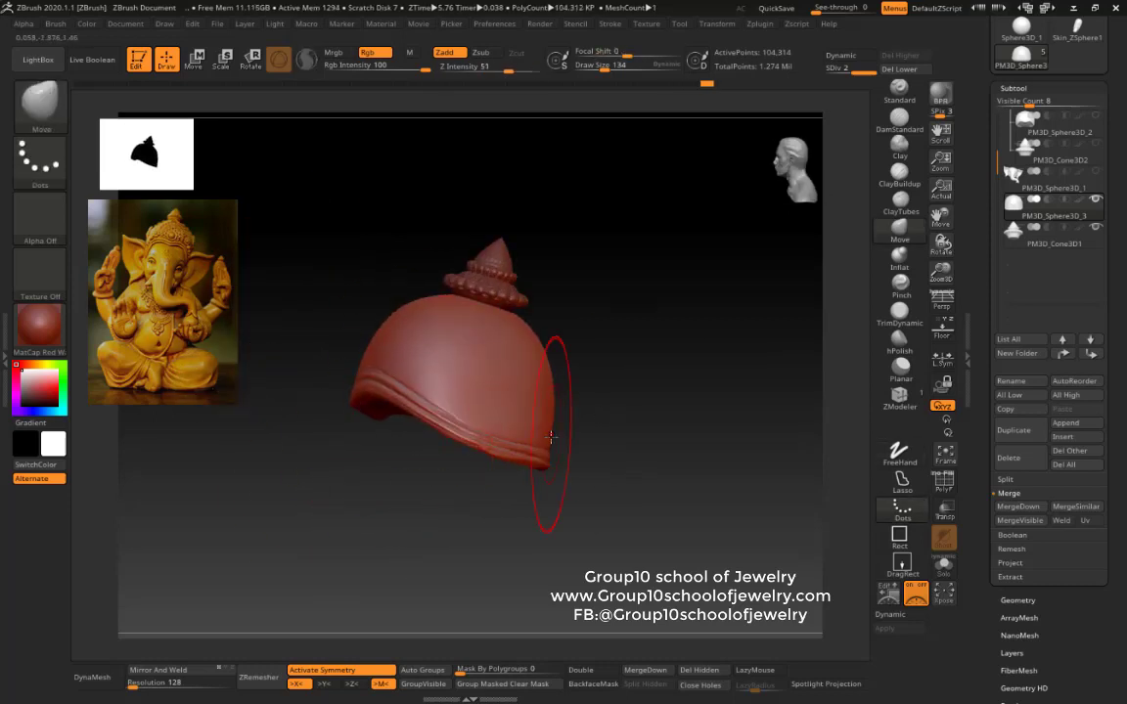
{"action": "mouse_move", "coordinate": [551, 438]}
{"action": "right_mouse_down"}
{"action": "mouse_move", "coordinate": [644, 369]}
{"action": "mouse_move", "coordinate": [555, 471]}
{"action": "mouse_move", "coordinate": [453, 370]}
{"action": "mouse_move", "coordinate": [394, 392]}
{"action": "right_mouse_up"}
{"action": "right_click_drag", "start_coordinate": [392, 348], "coordinate": [387, 441]}
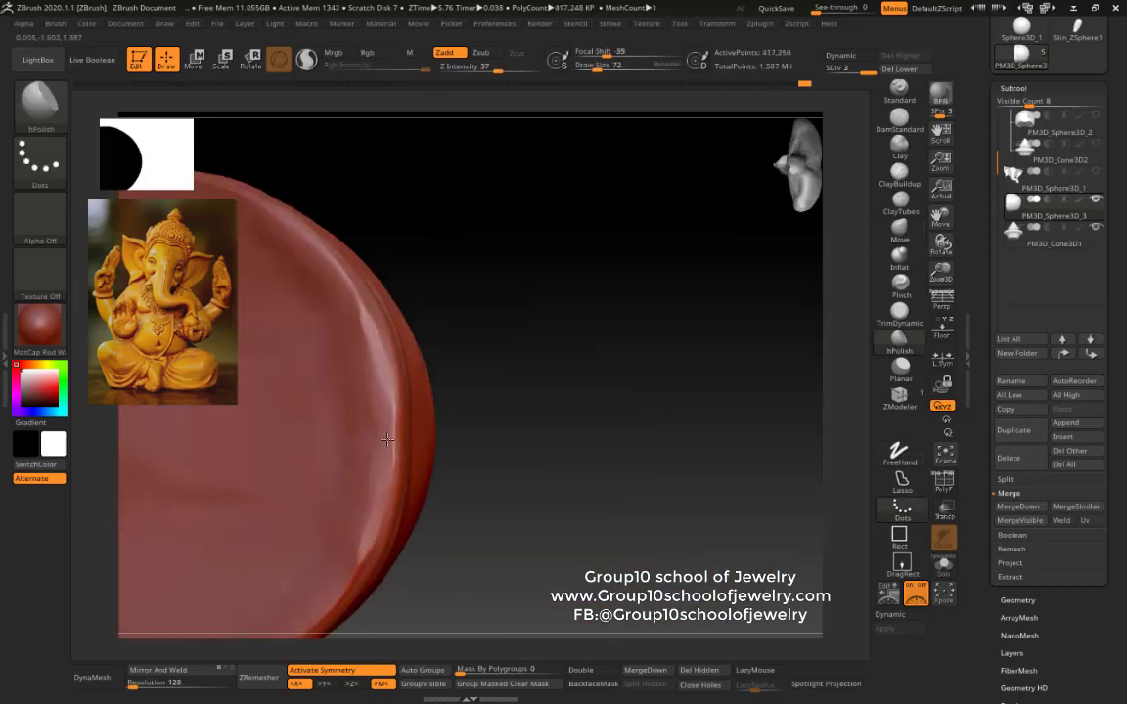
{"action": "mouse_move", "coordinate": [391, 397]}
{"action": "right_mouse_down"}
{"action": "mouse_move", "coordinate": [616, 390]}
{"action": "mouse_move", "coordinate": [307, 415]}
{"action": "mouse_move", "coordinate": [626, 234]}
{"action": "mouse_move", "coordinate": [398, 406]}
{"action": "right_mouse_up"}
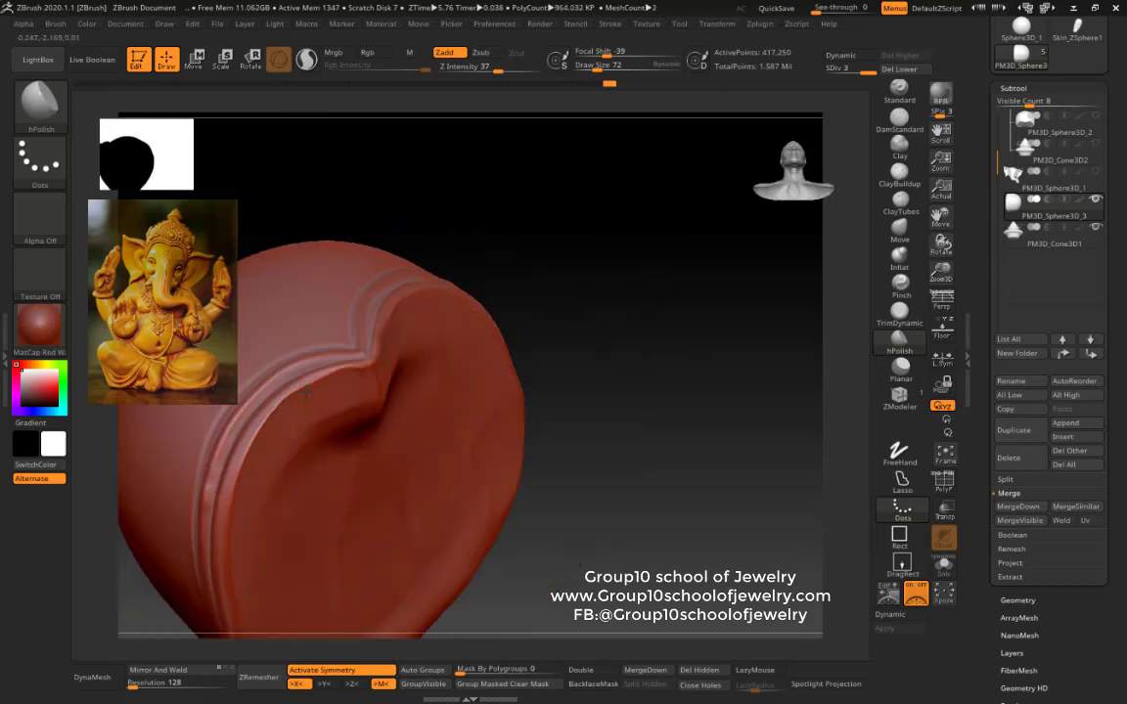
{"action": "key", "text": "s"}
{"action": "mouse_move", "coordinate": [387, 361]}
{"action": "right_mouse_down"}
{"action": "mouse_move", "coordinate": [641, 408]}
{"action": "mouse_move", "coordinate": [702, 367]}
{"action": "right_mouse_up"}
Step: Mask a pointed arch-shaped panel area across the crown's front
{"action": "mouse_move", "coordinate": [509, 326]}
{"action": "right_mouse_down", "text": "ctrl"}
{"action": "mouse_move", "coordinate": [660, 221]}
{"action": "mouse_move", "coordinate": [337, 362]}
{"action": "right_mouse_up", "text": "ctrl"}
{"action": "left_click_drag", "start_coordinate": [345, 360], "coordinate": [358, 318], "text": "ctrl"}
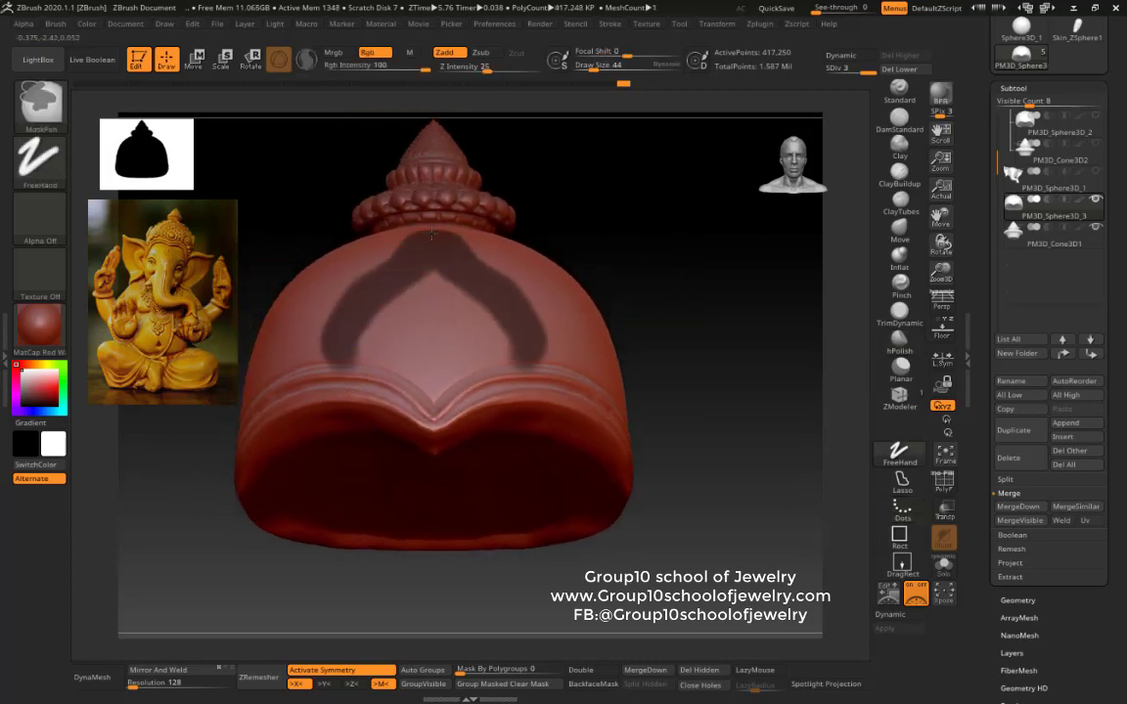
{"action": "mouse_move", "coordinate": [433, 235]}
{"action": "right_mouse_down"}
{"action": "mouse_move", "coordinate": [567, 247]}
{"action": "mouse_move", "coordinate": [404, 331]}
{"action": "right_mouse_up"}
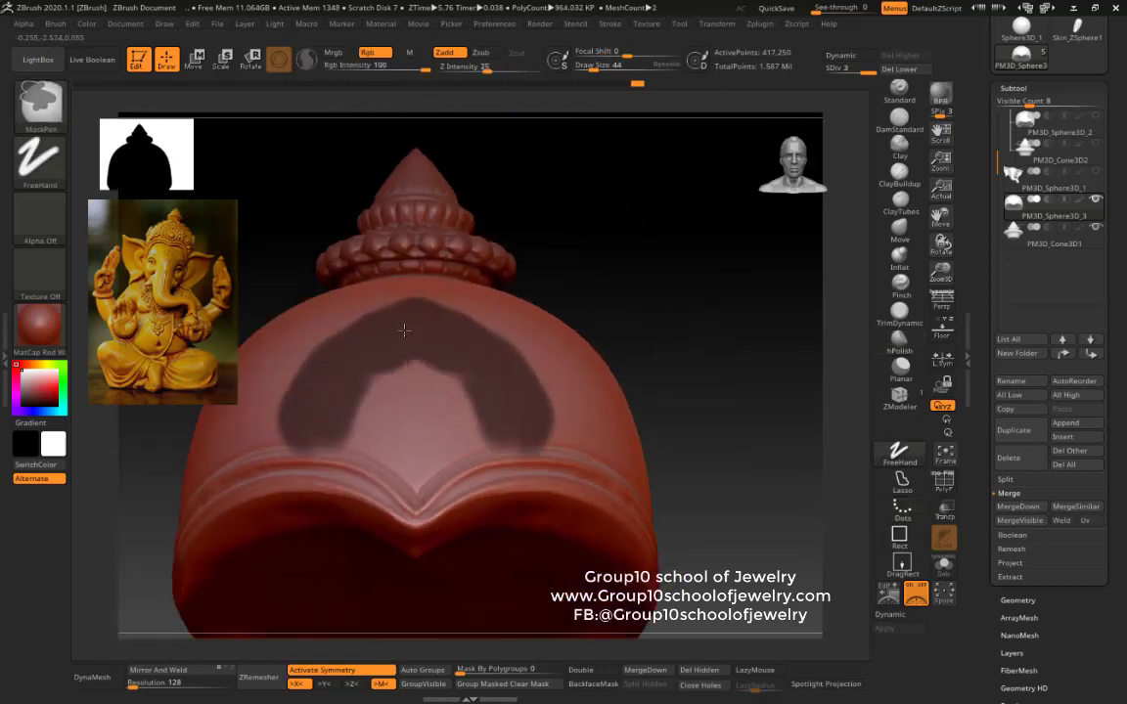
{"action": "left_click_drag", "start_coordinate": [404, 331], "coordinate": [420, 398], "text": "ctrl"}
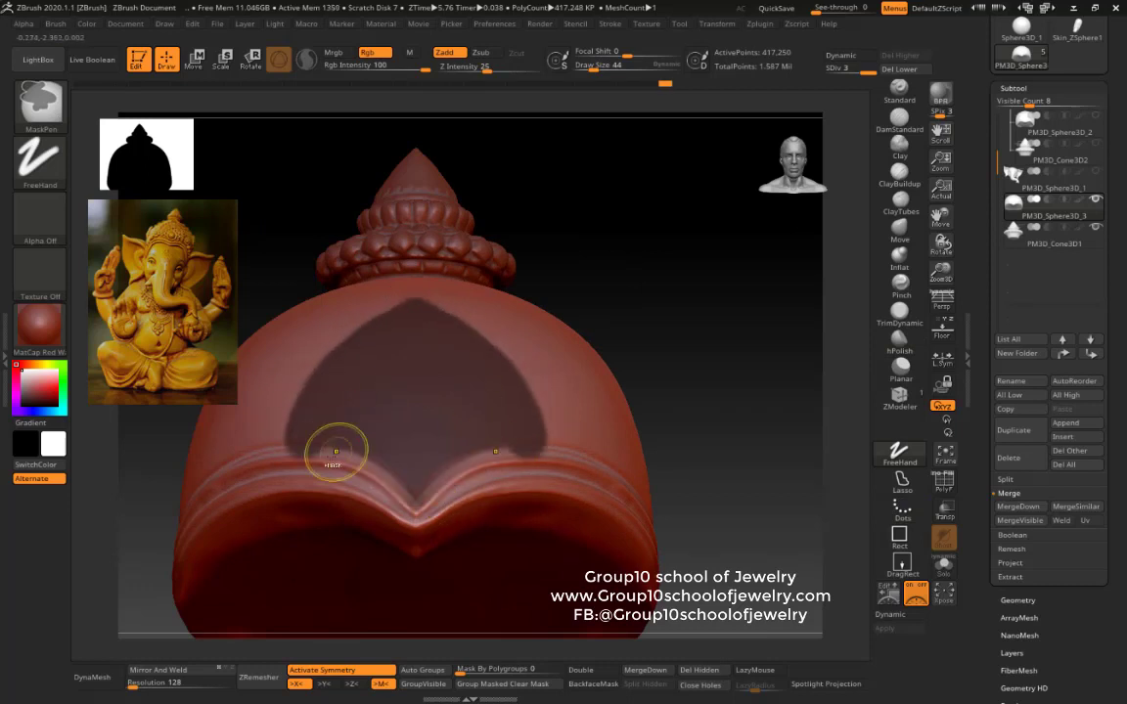
{"action": "mouse_move", "coordinate": [336, 451]}
{"action": "right_mouse_down", "text": "ctrl"}
{"action": "mouse_move", "coordinate": [392, 430]}
{"action": "mouse_move", "coordinate": [528, 421]}
{"action": "right_mouse_up", "text": "ctrl"}
Step: Preview an Extract of the masked area, lowering Thick to about 0.067
{"action": "left_click", "coordinate": [1010, 577]}
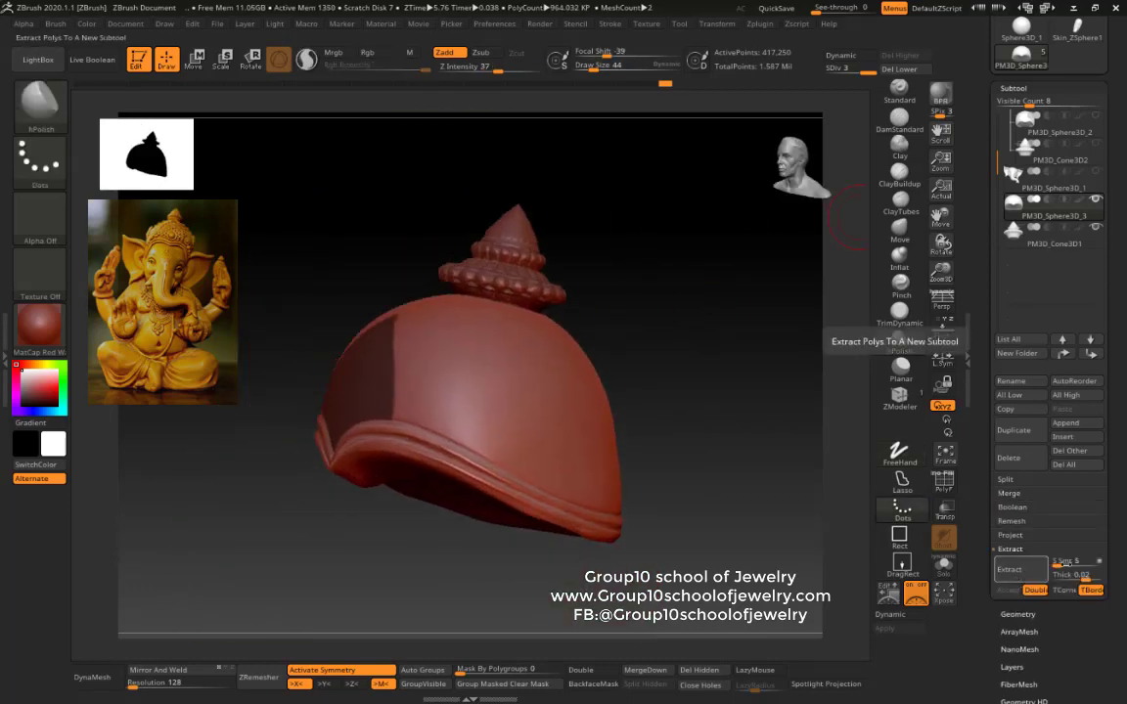
{"action": "mouse_move", "coordinate": [1080, 578]}
{"action": "left_mouse_down"}
{"action": "mouse_move", "coordinate": [1037, 579]}
{"action": "mouse_move", "coordinate": [1056, 578]}
{"action": "left_mouse_up"}
{"action": "left_click", "coordinate": [1033, 579]}
{"action": "left_click", "coordinate": [1017, 569]}
Step: Accept the extracted panel as subtool Extract9 and frame the model front-on
{"action": "left_click", "coordinate": [1006, 589]}
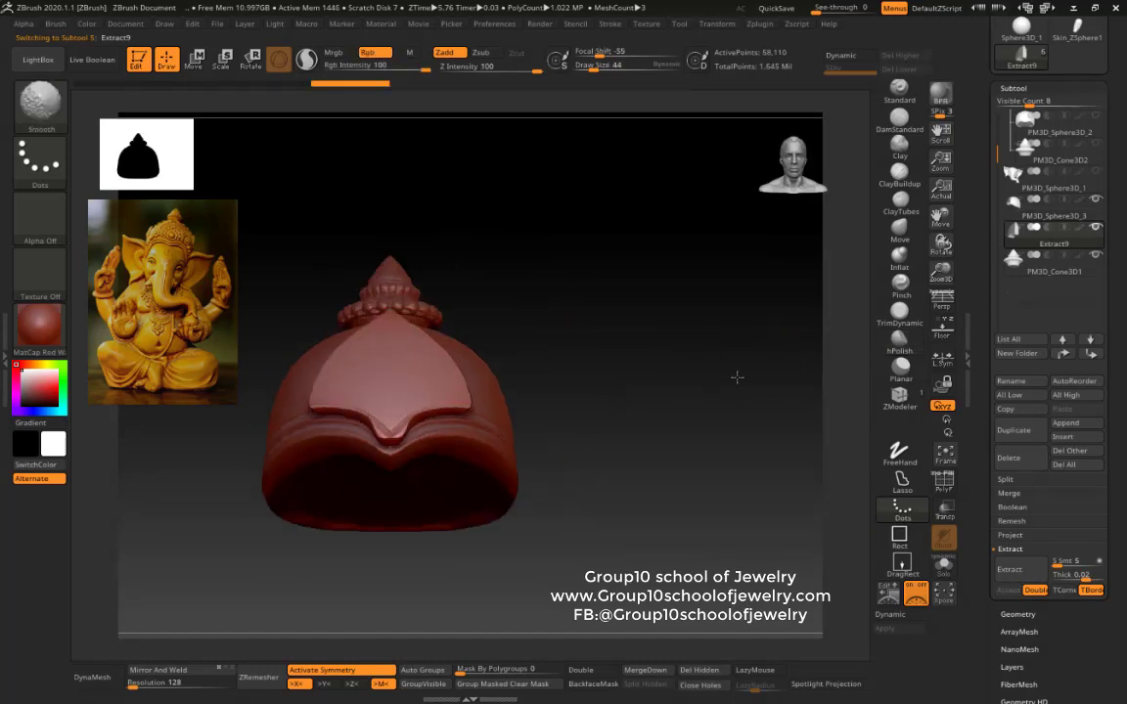
{"action": "left_click_drag", "start_coordinate": [737, 374], "coordinate": [352, 334]}
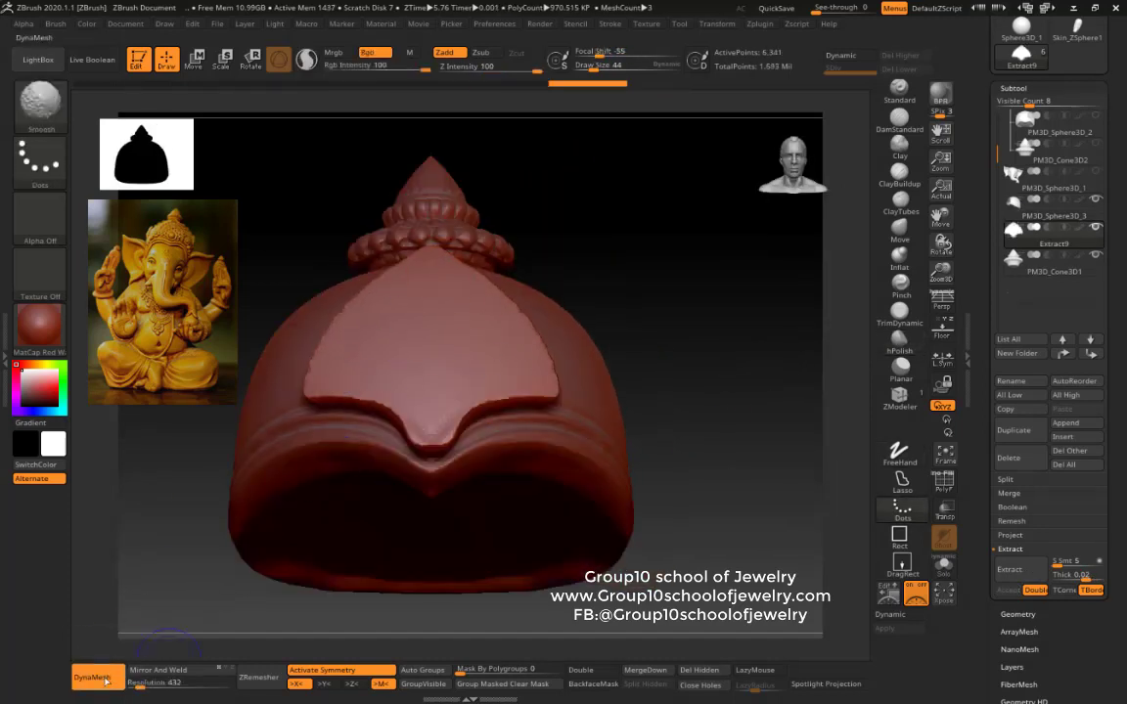
{"action": "left_click_drag", "start_coordinate": [473, 384], "coordinate": [428, 202]}
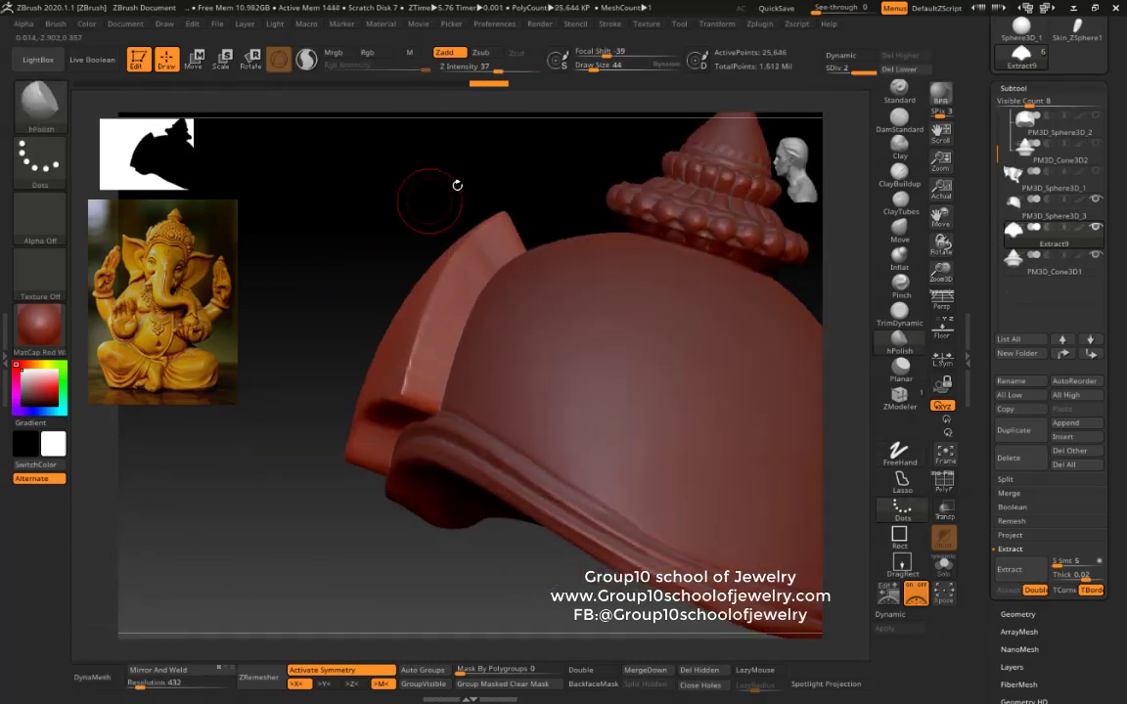
{"action": "mouse_move", "coordinate": [380, 237]}
{"action": "left_mouse_down", "text": "shift"}
{"action": "mouse_move", "coordinate": [521, 350]}
{"action": "mouse_move", "coordinate": [539, 322]}
{"action": "left_mouse_up", "text": "shift"}
{"action": "key", "text": "ctrl+z"}
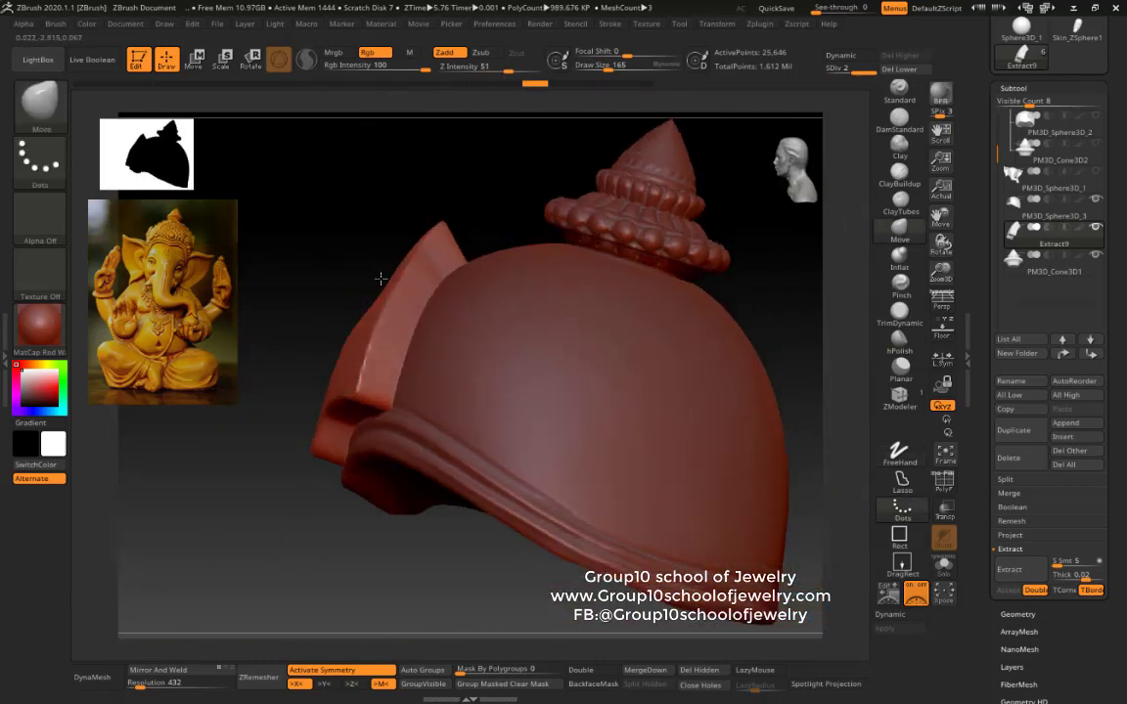
{"action": "key", "text": "w"}
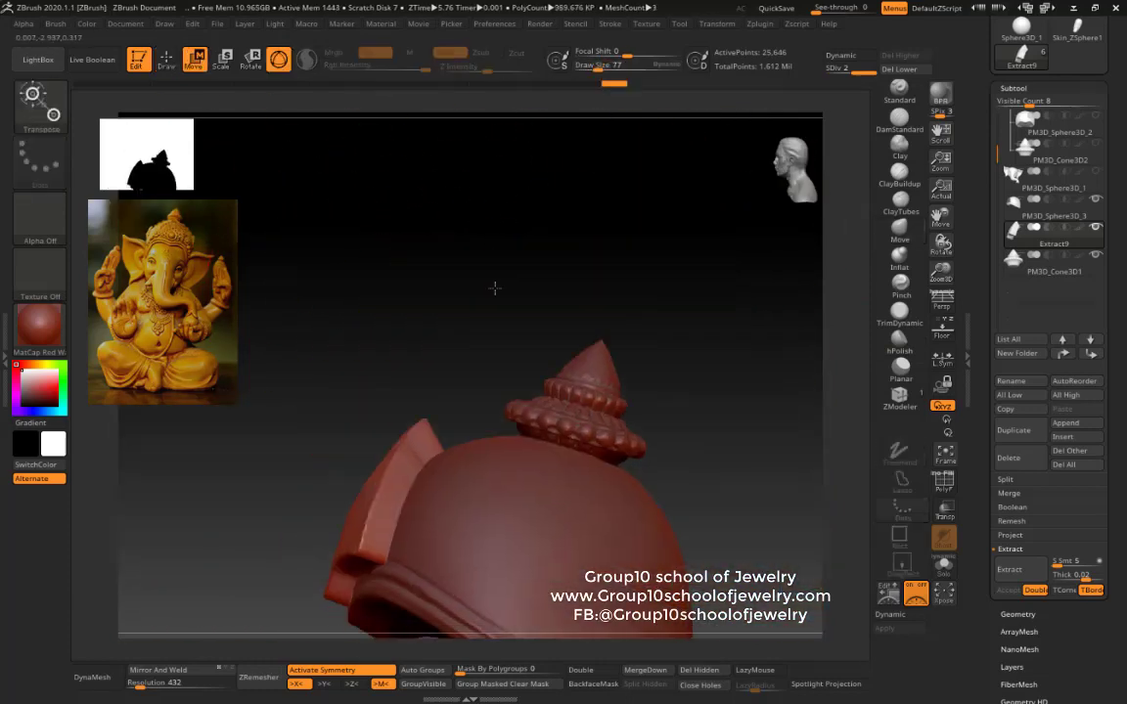
{"action": "left_click_drag", "start_coordinate": [419, 228], "coordinate": [432, 478], "text": "alt"}
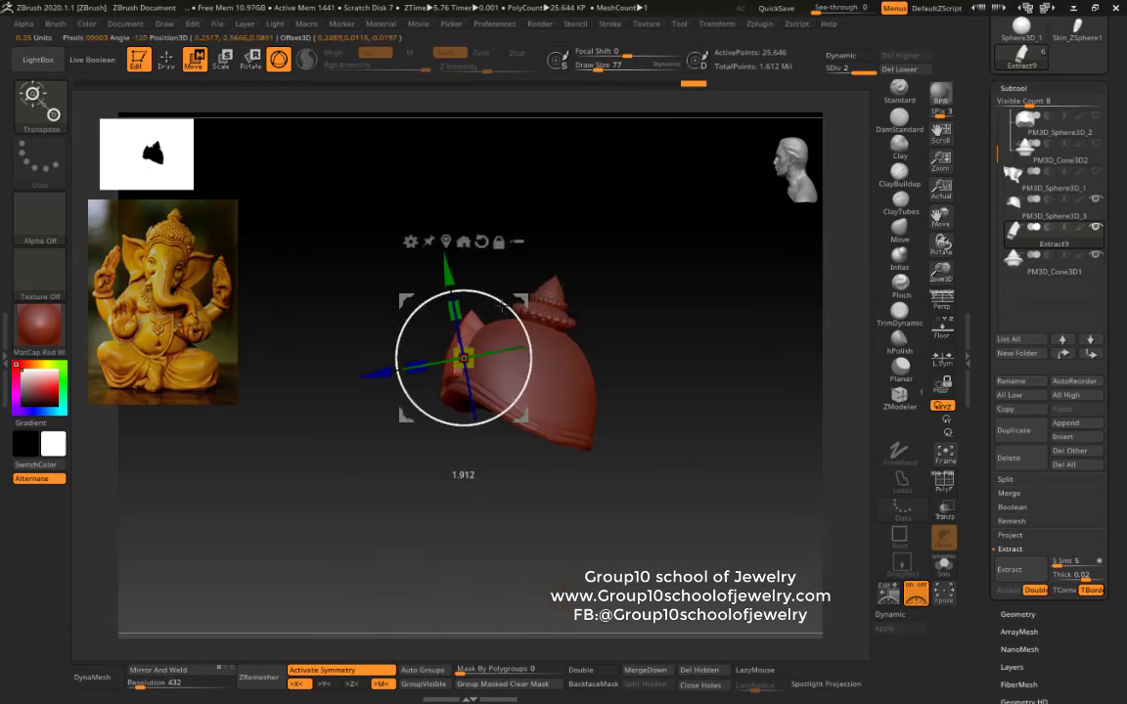
{"action": "mouse_move", "coordinate": [460, 357]}
{"action": "left_mouse_down", "text": "shift"}
{"action": "mouse_move", "coordinate": [657, 360]}
{"action": "mouse_move", "coordinate": [651, 327]}
{"action": "mouse_move", "coordinate": [479, 473]}
{"action": "left_mouse_up", "text": "shift"}
{"action": "key", "text": "q"}
{"action": "key", "text": "f"}
Step: Trim the front panel's surface with TrimDynamic and smooth its lower edge
{"action": "key", "text": "b"}
{"action": "key", "text": "t"}
{"action": "key", "text": "d"}
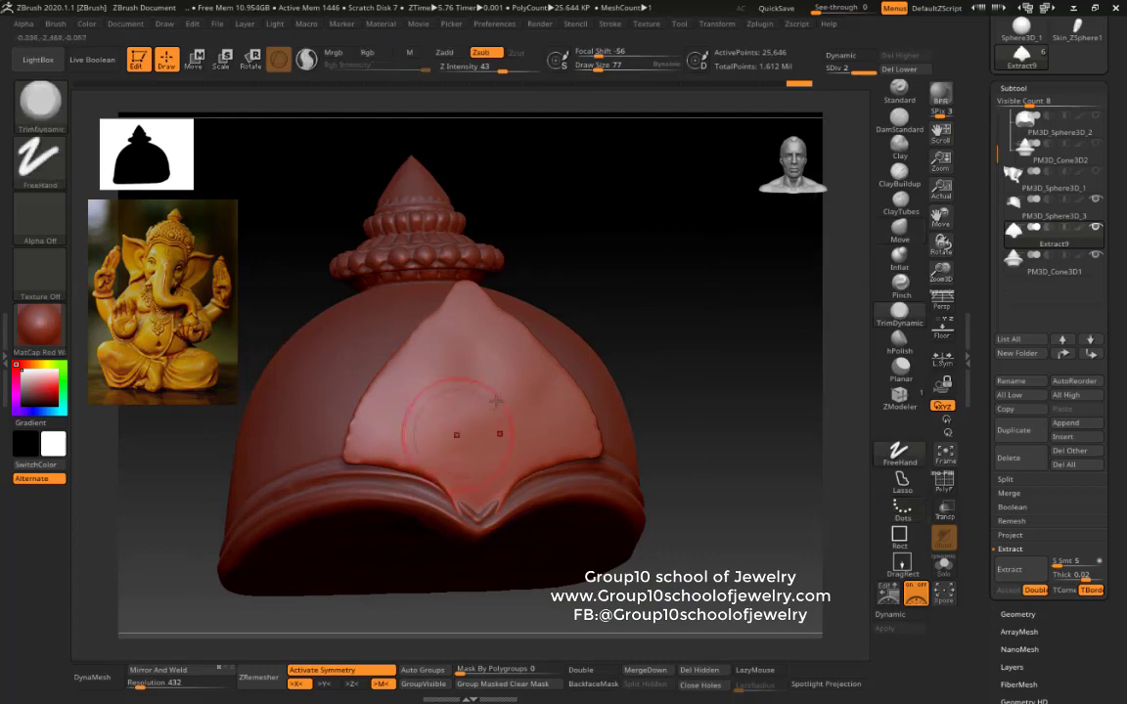
{"action": "left_click_drag", "start_coordinate": [639, 329], "coordinate": [475, 494], "text": "alt"}
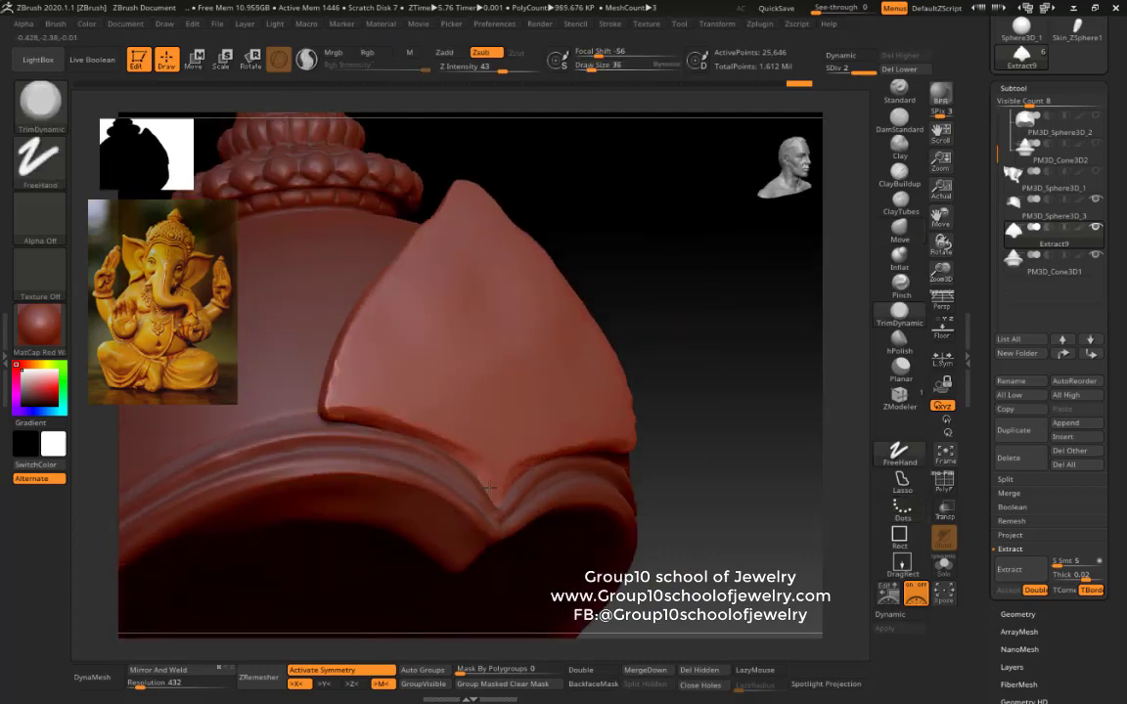
{"action": "mouse_move", "coordinate": [383, 350]}
{"action": "right_mouse_down"}
{"action": "mouse_move", "coordinate": [521, 264]}
{"action": "mouse_move", "coordinate": [366, 310]}
{"action": "right_mouse_up"}
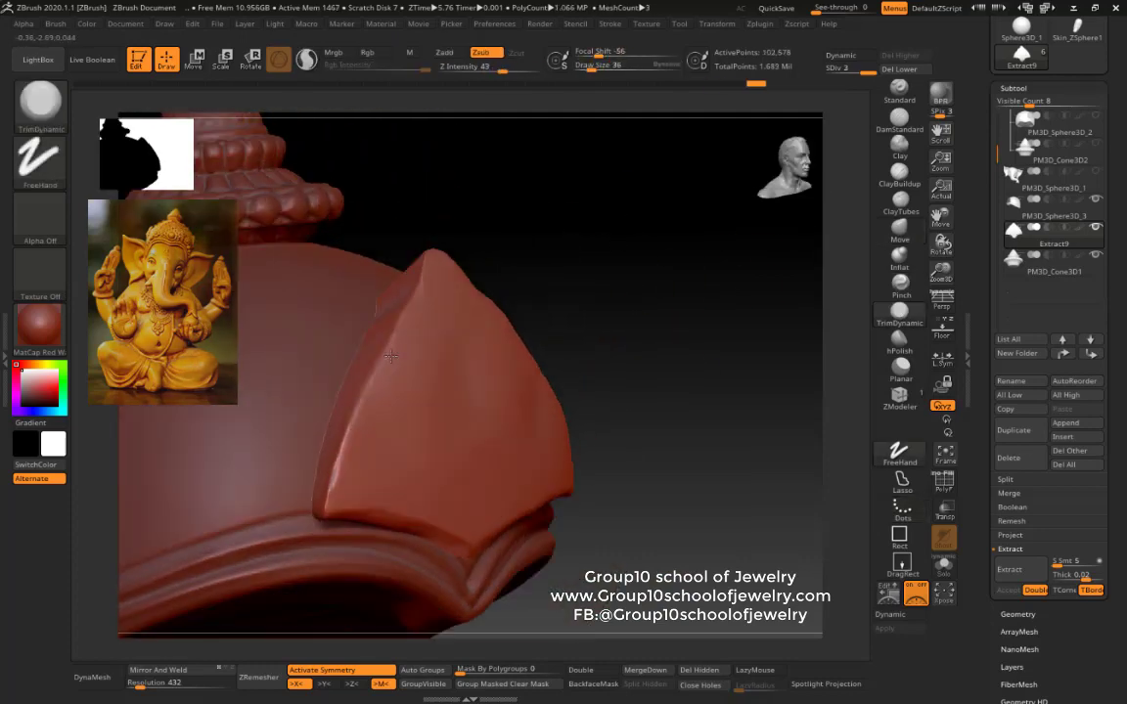
{"action": "mouse_move", "coordinate": [338, 237]}
{"action": "right_mouse_down"}
{"action": "mouse_move", "coordinate": [401, 234]}
{"action": "mouse_move", "coordinate": [320, 304]}
{"action": "right_mouse_up"}
{"action": "right_click_drag", "start_coordinate": [301, 497], "coordinate": [316, 499], "text": "shift"}
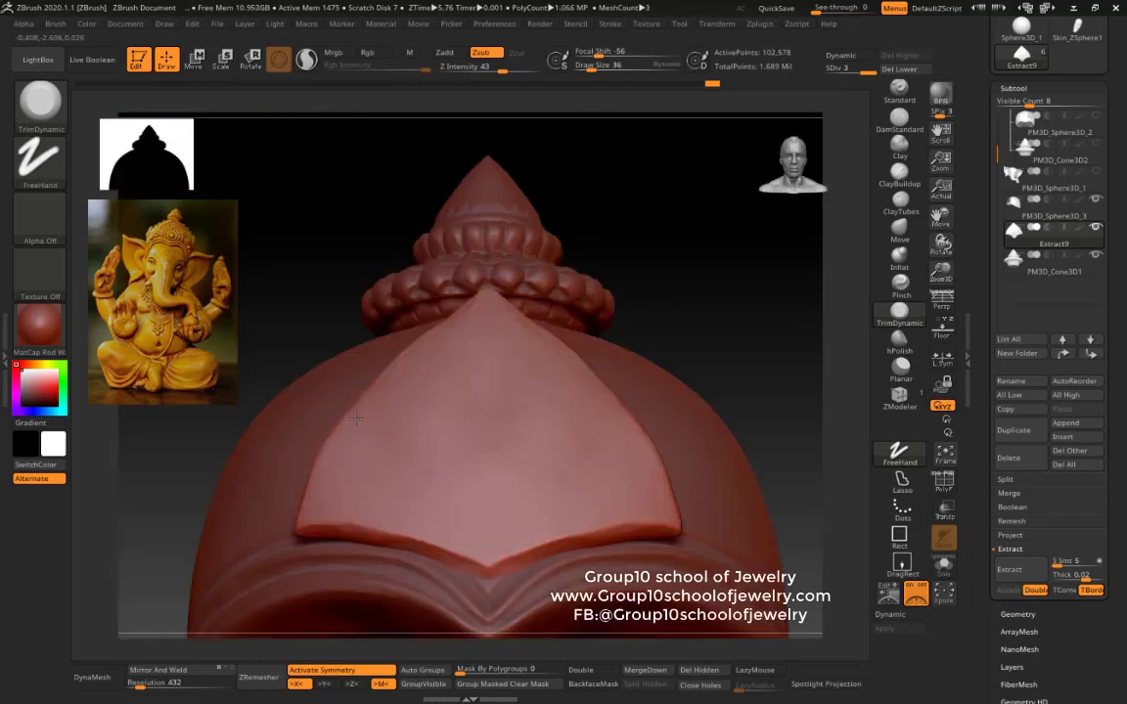
{"action": "left_click_drag", "start_coordinate": [378, 503], "coordinate": [365, 477], "text": "shift"}
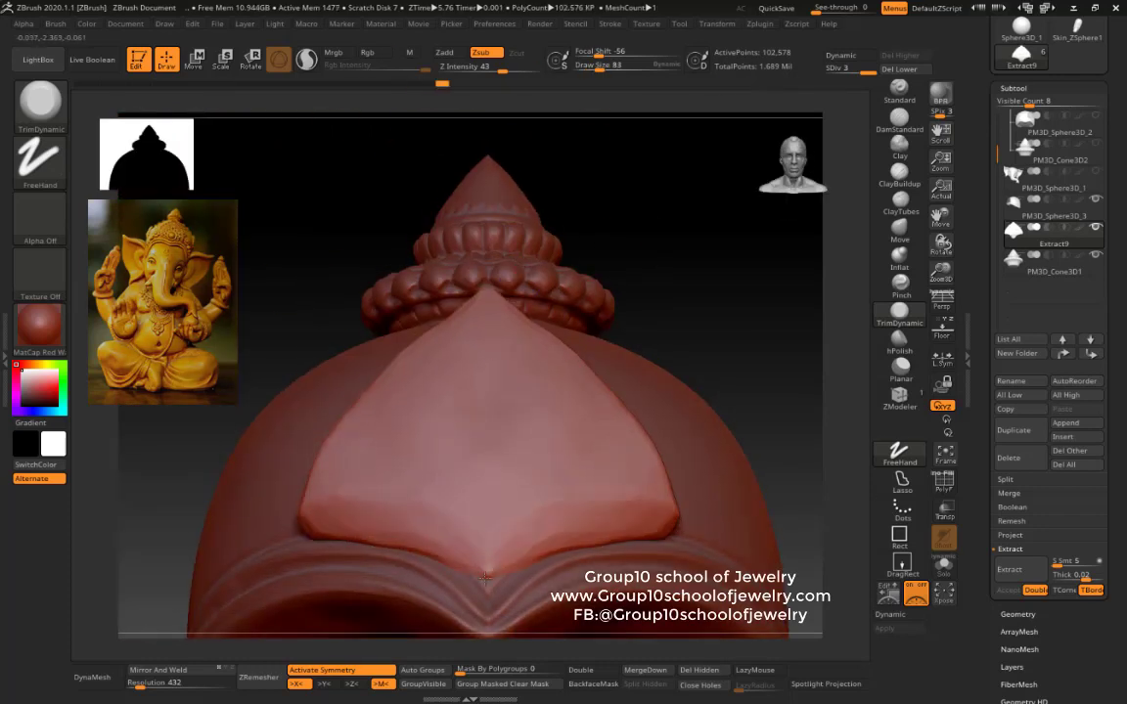
{"action": "left_click_drag", "start_coordinate": [357, 537], "coordinate": [441, 501], "text": "shift"}
Step: Pull the panel's sides rounder with Move at brush size 107, then subdivide to level 4
{"action": "key", "text": "b"}
{"action": "key", "text": "m"}
{"action": "key", "text": "v"}
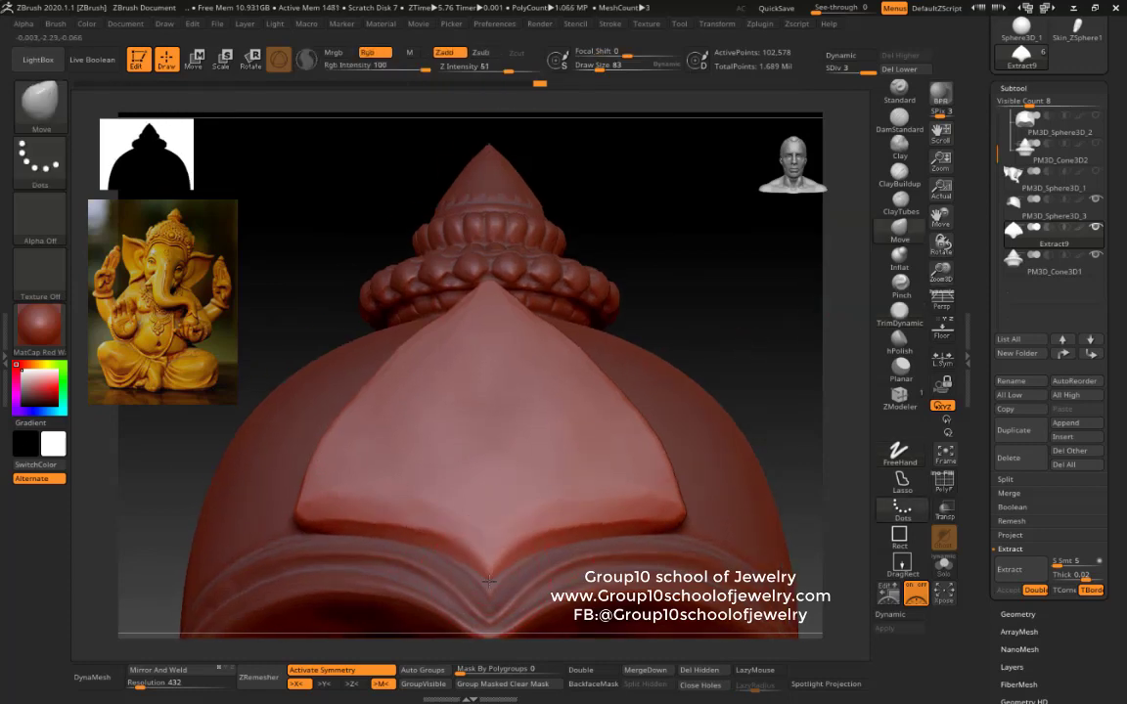
{"action": "mouse_move", "coordinate": [469, 489]}
{"action": "right_mouse_down"}
{"action": "mouse_move", "coordinate": [638, 491]}
{"action": "mouse_move", "coordinate": [679, 366]}
{"action": "right_mouse_up"}
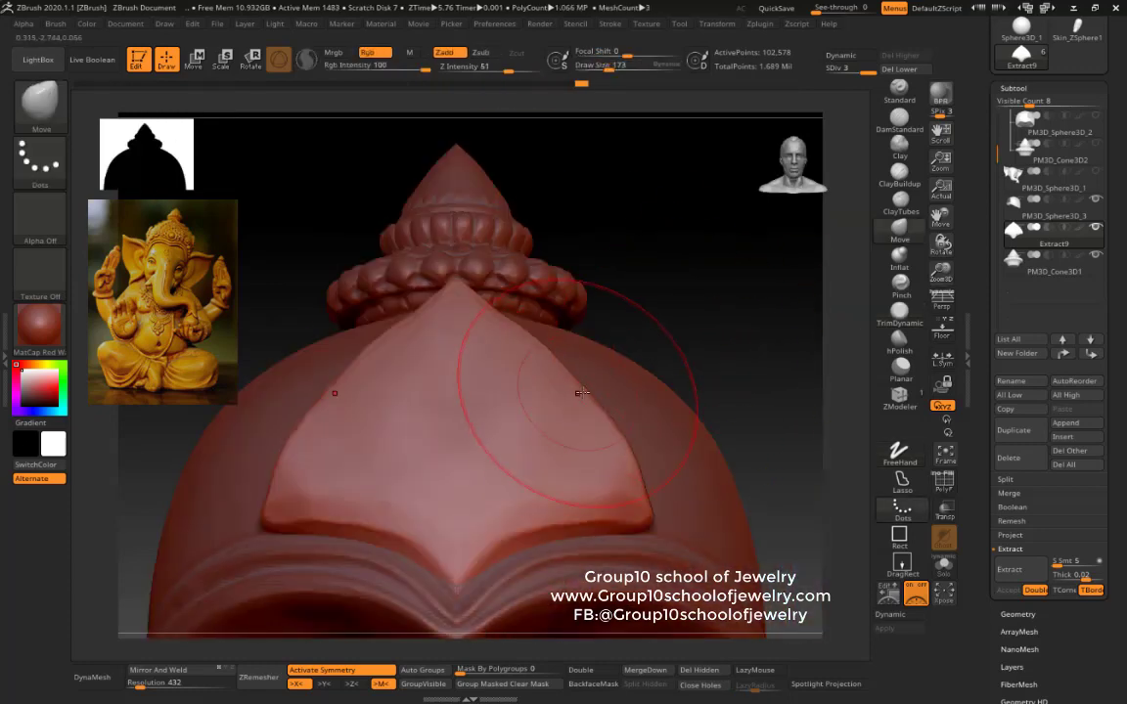
{"action": "left_click_drag", "start_coordinate": [581, 392], "coordinate": [511, 323]}
{"action": "key", "text": "s"}
{"action": "left_click_drag", "start_coordinate": [294, 326], "coordinate": [264, 326]}
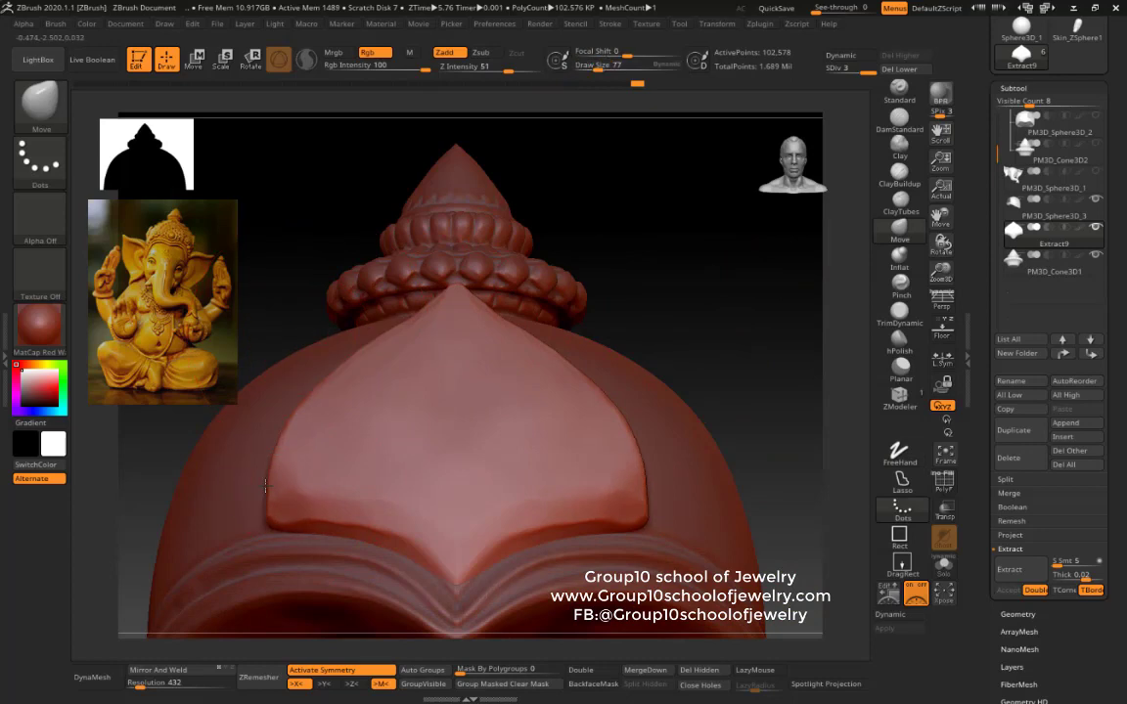
{"action": "key", "text": "s"}
{"action": "left_click_drag", "start_coordinate": [313, 276], "coordinate": [332, 277]}
{"action": "key", "text": "ctrl+d"}
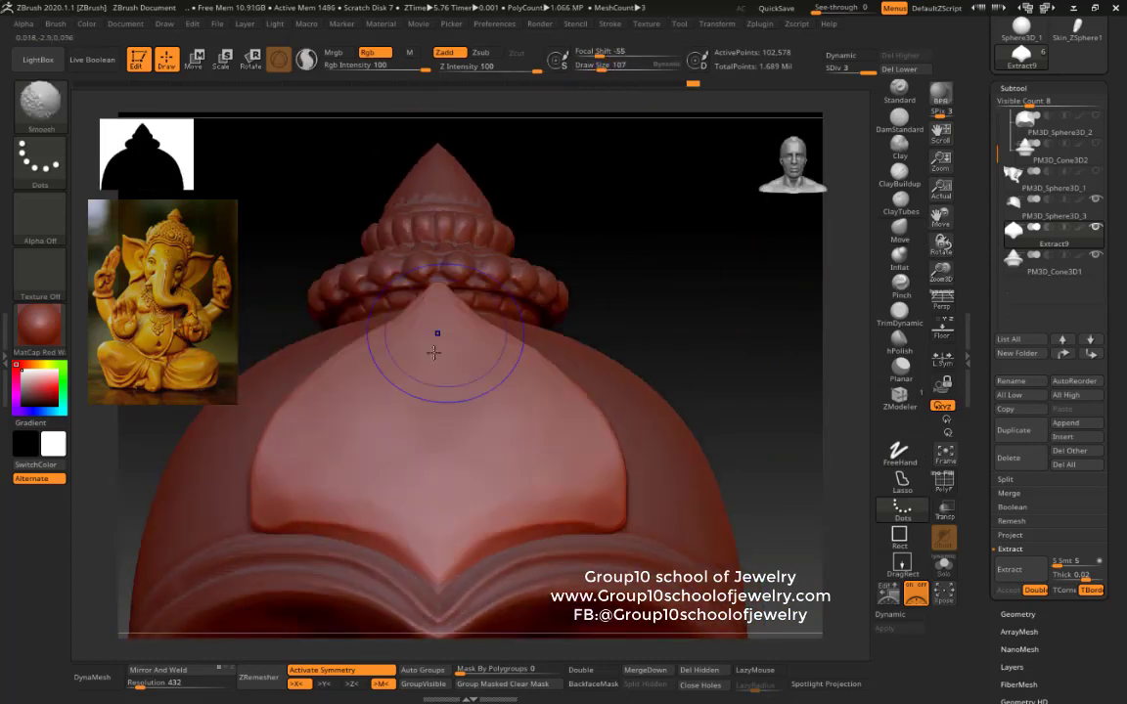
{"action": "mouse_move", "coordinate": [520, 397]}
{"action": "right_mouse_down"}
{"action": "mouse_move", "coordinate": [674, 282]}
{"action": "mouse_move", "coordinate": [702, 390]}
{"action": "mouse_move", "coordinate": [702, 358]}
{"action": "right_mouse_up"}
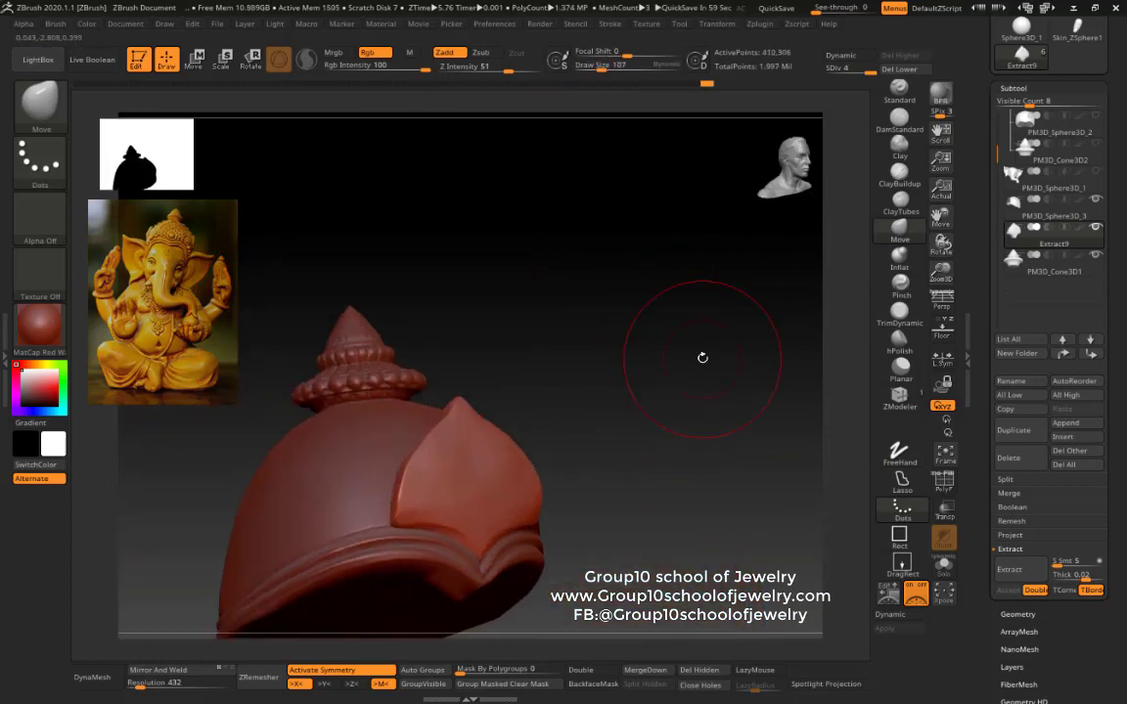
Step: Flatten the front panel with TrimDynamic at brush size 53, checking its edges from several angles
{"action": "mouse_move", "coordinate": [546, 408]}
{"action": "right_mouse_down"}
{"action": "mouse_move", "coordinate": [400, 282]}
{"action": "mouse_move", "coordinate": [578, 352]}
{"action": "mouse_move", "coordinate": [409, 411]}
{"action": "mouse_move", "coordinate": [440, 391]}
{"action": "mouse_move", "coordinate": [291, 541]}
{"action": "right_mouse_up"}
{"action": "key", "text": "w"}
{"action": "key", "text": "q"}
{"action": "key", "text": "s"}
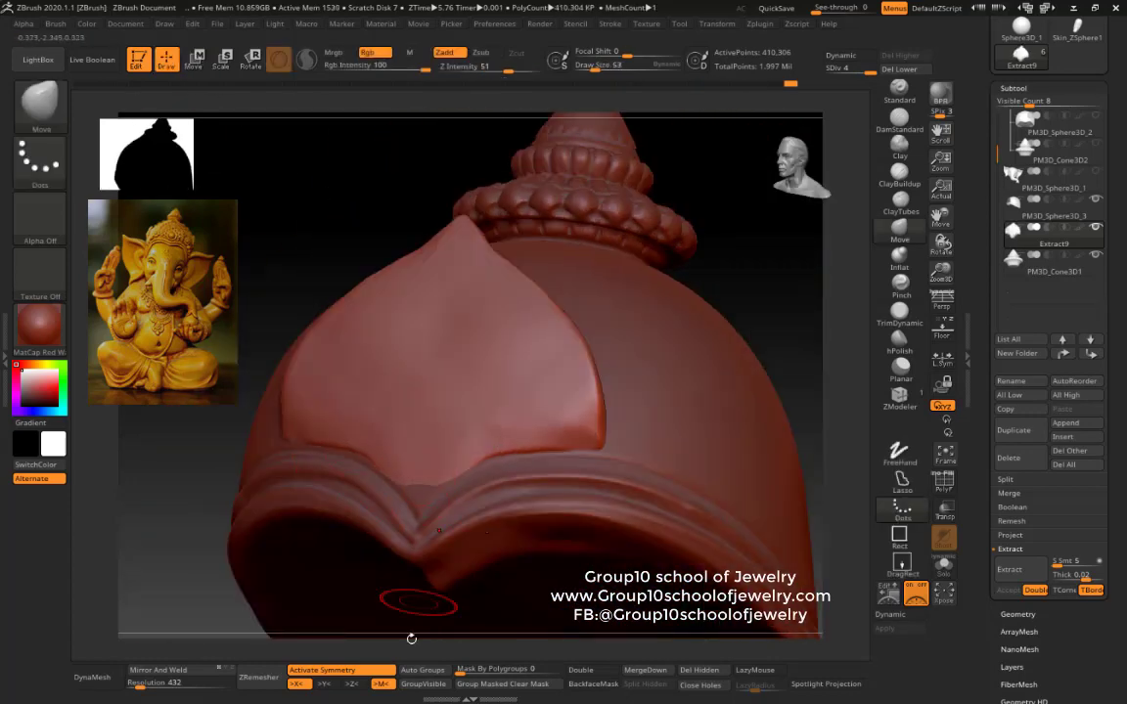
{"action": "mouse_move", "coordinate": [410, 636]}
{"action": "right_mouse_down"}
{"action": "mouse_move", "coordinate": [304, 557]}
{"action": "mouse_move", "coordinate": [336, 419]}
{"action": "right_mouse_up"}
{"action": "key", "text": "b"}
{"action": "key", "text": "t"}
{"action": "key", "text": "d"}
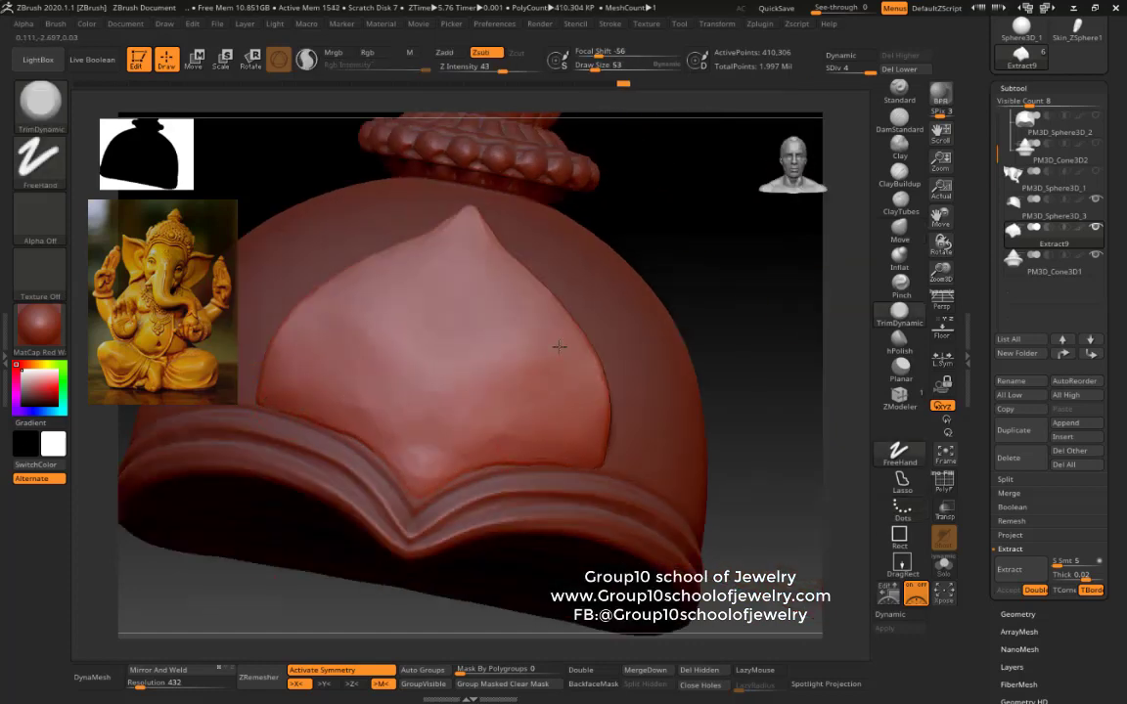
{"action": "mouse_move", "coordinate": [559, 345]}
{"action": "right_mouse_down"}
{"action": "mouse_move", "coordinate": [735, 320]}
{"action": "mouse_move", "coordinate": [712, 302]}
{"action": "mouse_move", "coordinate": [437, 271]}
{"action": "right_mouse_up"}
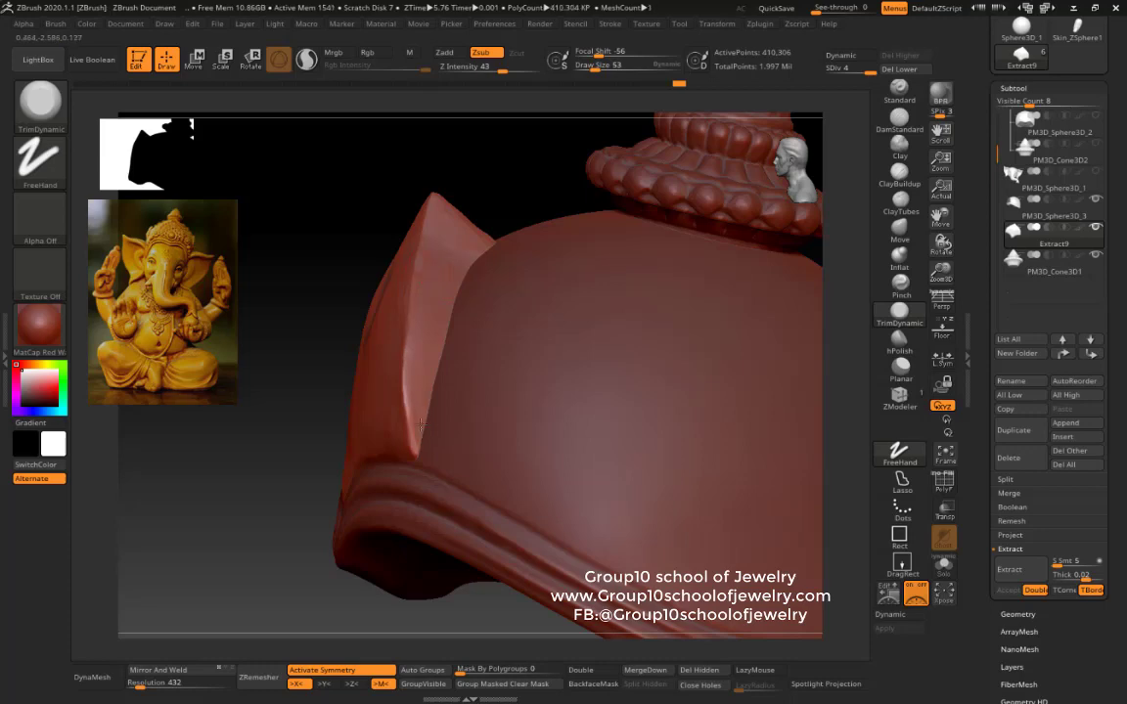
{"action": "mouse_move", "coordinate": [421, 424]}
{"action": "right_mouse_down"}
{"action": "mouse_move", "coordinate": [743, 314]}
{"action": "mouse_move", "coordinate": [598, 330]}
{"action": "right_mouse_up"}
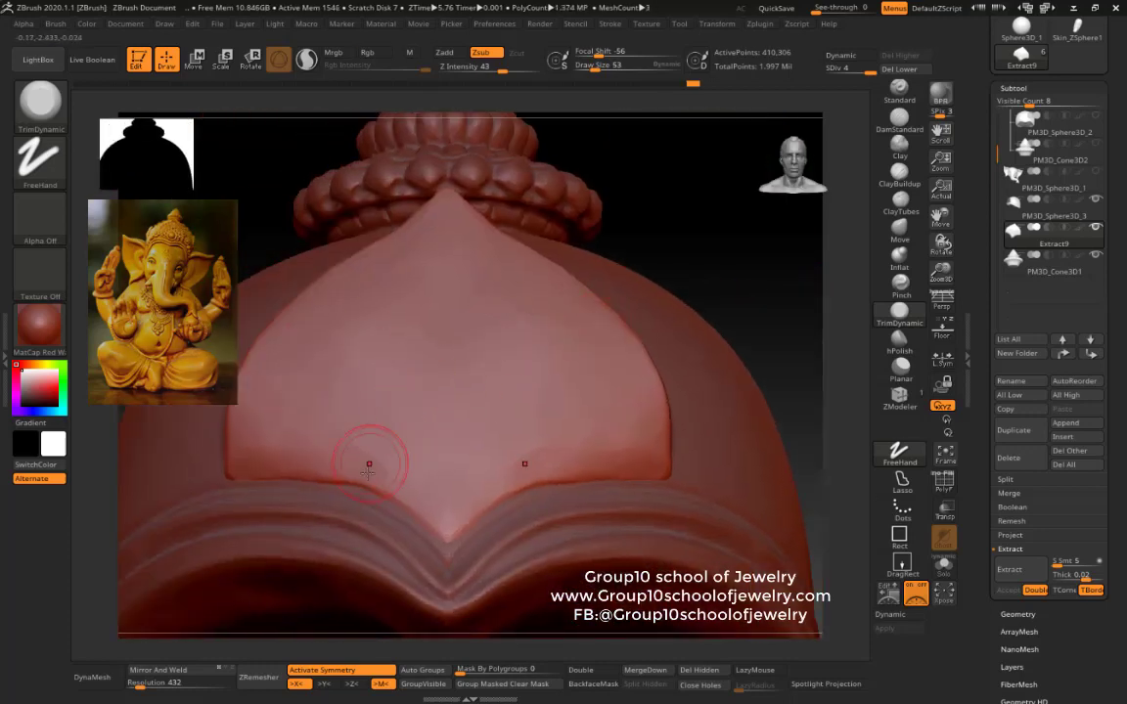
{"action": "right_click_drag", "start_coordinate": [368, 470], "coordinate": [871, 388]}
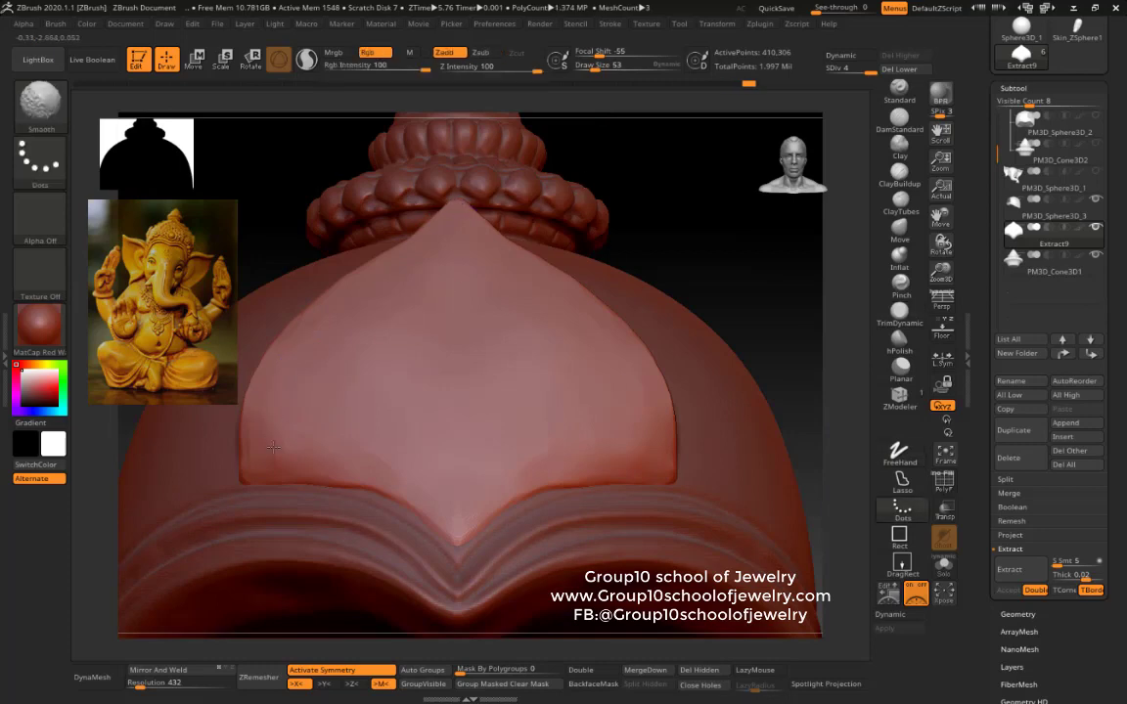
Step: Carve a scalloped border on the front panel with DamStandard and append a Sphere3D subtool
{"action": "left_click", "coordinate": [896, 125]}
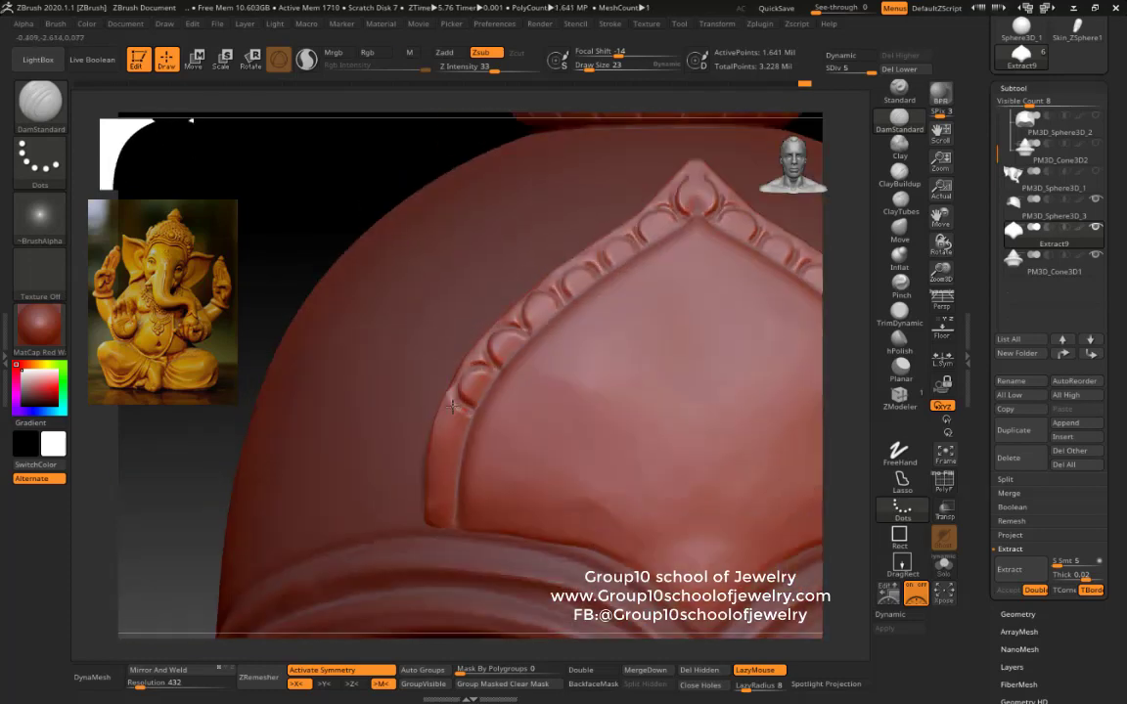
{"action": "mouse_move", "coordinate": [185, 510]}
{"action": "left_mouse_down"}
{"action": "mouse_move", "coordinate": [333, 279]}
{"action": "mouse_move", "coordinate": [330, 256]}
{"action": "left_mouse_up"}
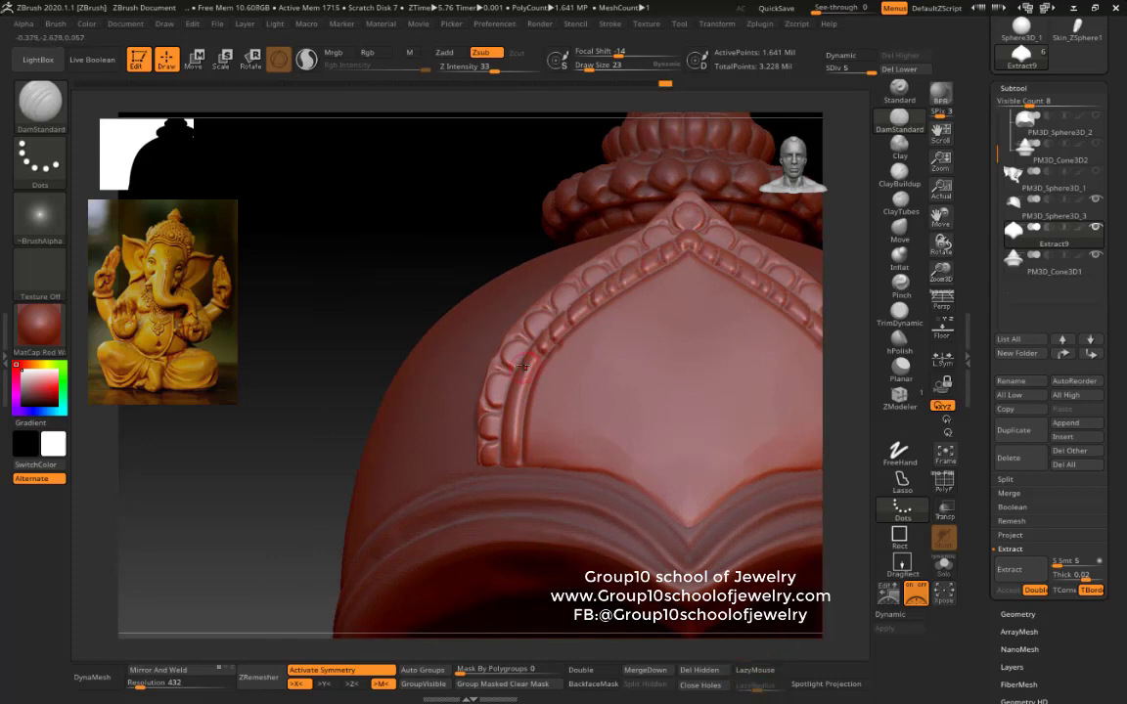
{"action": "left_click_drag", "start_coordinate": [367, 262], "coordinate": [329, 296]}
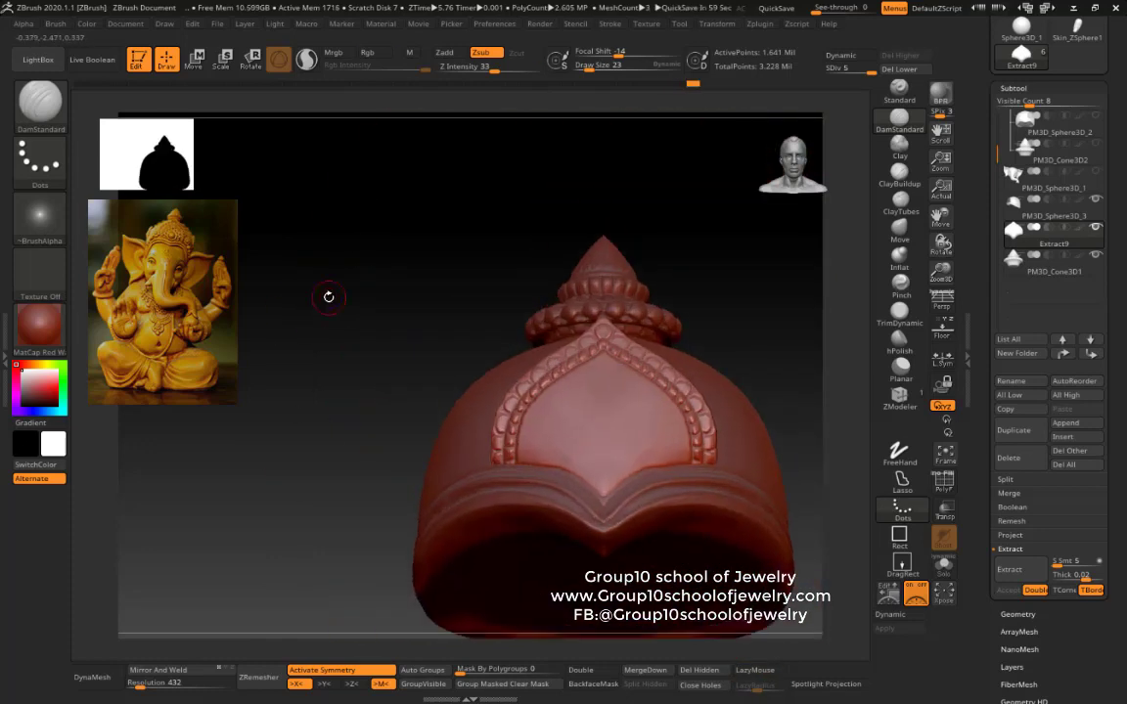
{"action": "left_click", "coordinate": [1065, 422]}
Step: Add the sphere and check its placement beside the crown's front panel from several angles
{"action": "left_click", "coordinate": [914, 146]}
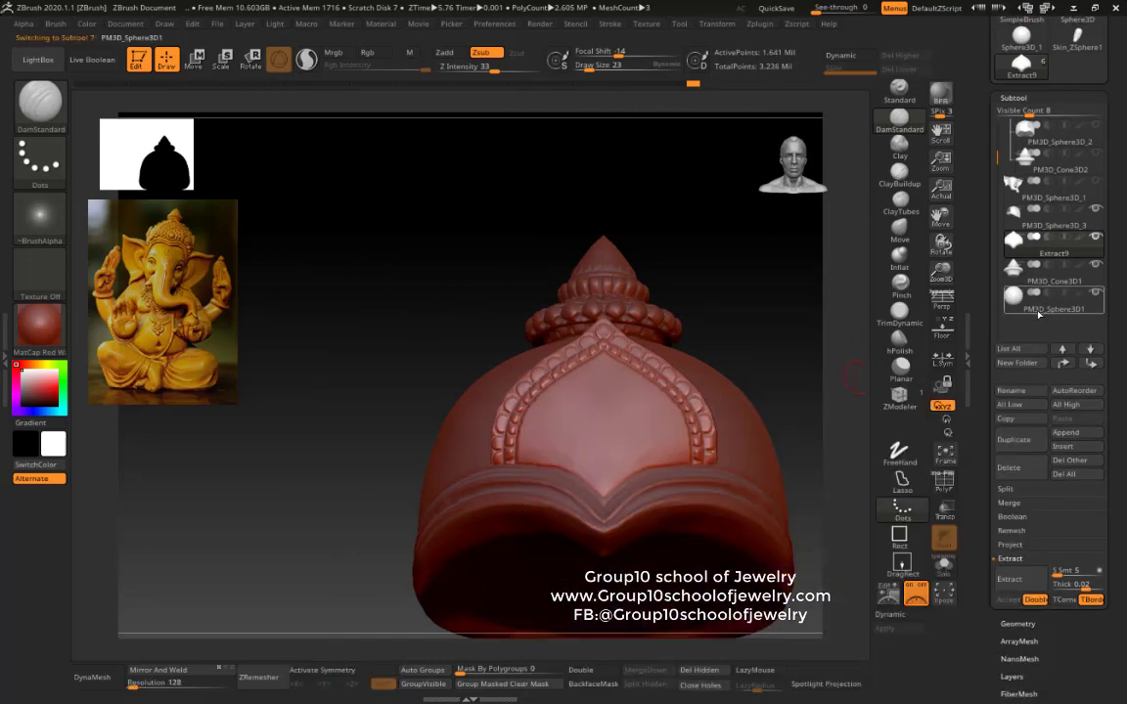
{"action": "key", "text": "w"}
{"action": "left_click_drag", "start_coordinate": [743, 294], "coordinate": [469, 411]}
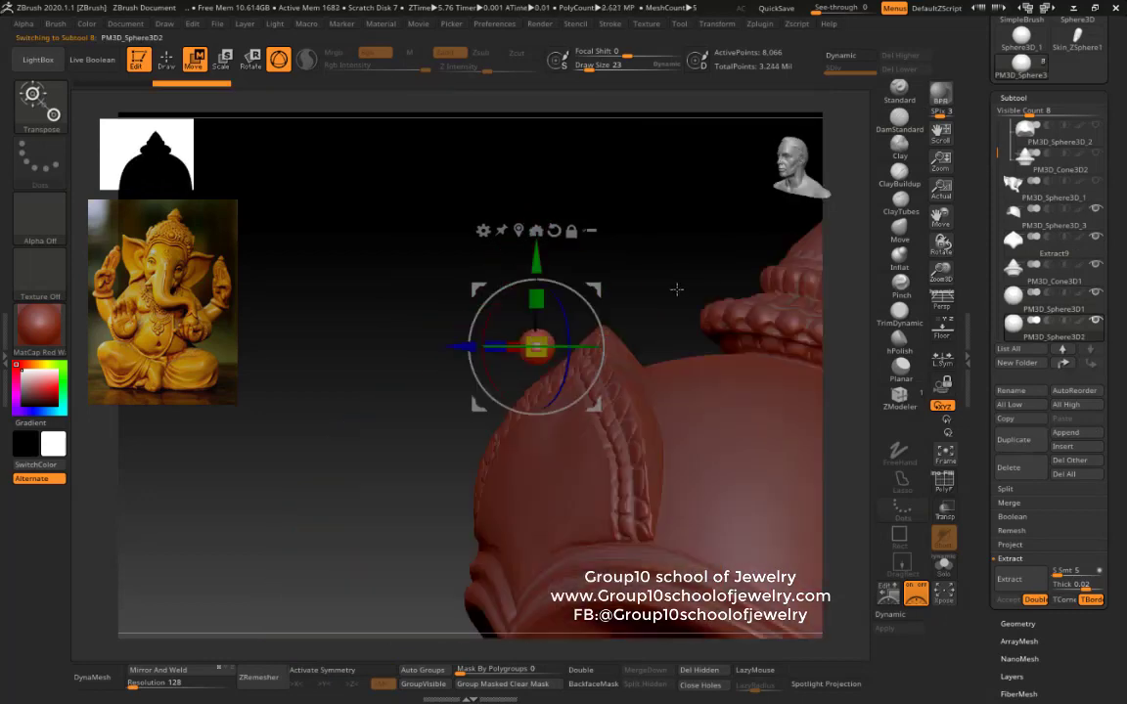
{"action": "mouse_move", "coordinate": [674, 289]}
{"action": "left_mouse_down"}
{"action": "mouse_move", "coordinate": [745, 307]}
{"action": "mouse_move", "coordinate": [658, 303]}
{"action": "mouse_move", "coordinate": [744, 293]}
{"action": "mouse_move", "coordinate": [688, 287]}
{"action": "mouse_move", "coordinate": [662, 263]}
{"action": "mouse_move", "coordinate": [592, 363]}
{"action": "left_mouse_up"}
{"action": "mouse_move", "coordinate": [487, 544]}
{"action": "left_mouse_down"}
{"action": "mouse_move", "coordinate": [466, 616]}
{"action": "mouse_move", "coordinate": [460, 549]}
{"action": "left_mouse_up"}
{"action": "mouse_move", "coordinate": [549, 387]}
{"action": "left_mouse_down"}
{"action": "mouse_move", "coordinate": [581, 440]}
{"action": "mouse_move", "coordinate": [542, 431]}
{"action": "mouse_move", "coordinate": [548, 460]}
{"action": "mouse_move", "coordinate": [518, 430]}
{"action": "mouse_move", "coordinate": [515, 521]}
{"action": "left_mouse_up"}
{"action": "mouse_move", "coordinate": [415, 529]}
{"action": "left_mouse_down"}
{"action": "mouse_move", "coordinate": [431, 548]}
{"action": "mouse_move", "coordinate": [421, 525]}
{"action": "mouse_move", "coordinate": [460, 548]}
{"action": "mouse_move", "coordinate": [426, 528]}
{"action": "mouse_move", "coordinate": [469, 519]}
{"action": "left_mouse_up"}
{"action": "mouse_move", "coordinate": [469, 518]}
{"action": "left_mouse_down"}
{"action": "mouse_move", "coordinate": [549, 404]}
{"action": "mouse_move", "coordinate": [587, 421]}
{"action": "mouse_move", "coordinate": [505, 371]}
{"action": "left_mouse_up"}
Step: Array the sphere beads down the panel's left border toward the lower corner, undoing one overshoot
{"action": "left_click_drag", "start_coordinate": [378, 360], "coordinate": [378, 394]}
{"action": "mouse_move", "coordinate": [293, 245]}
{"action": "left_mouse_down"}
{"action": "mouse_move", "coordinate": [410, 244]}
{"action": "mouse_move", "coordinate": [293, 245]}
{"action": "left_mouse_up"}
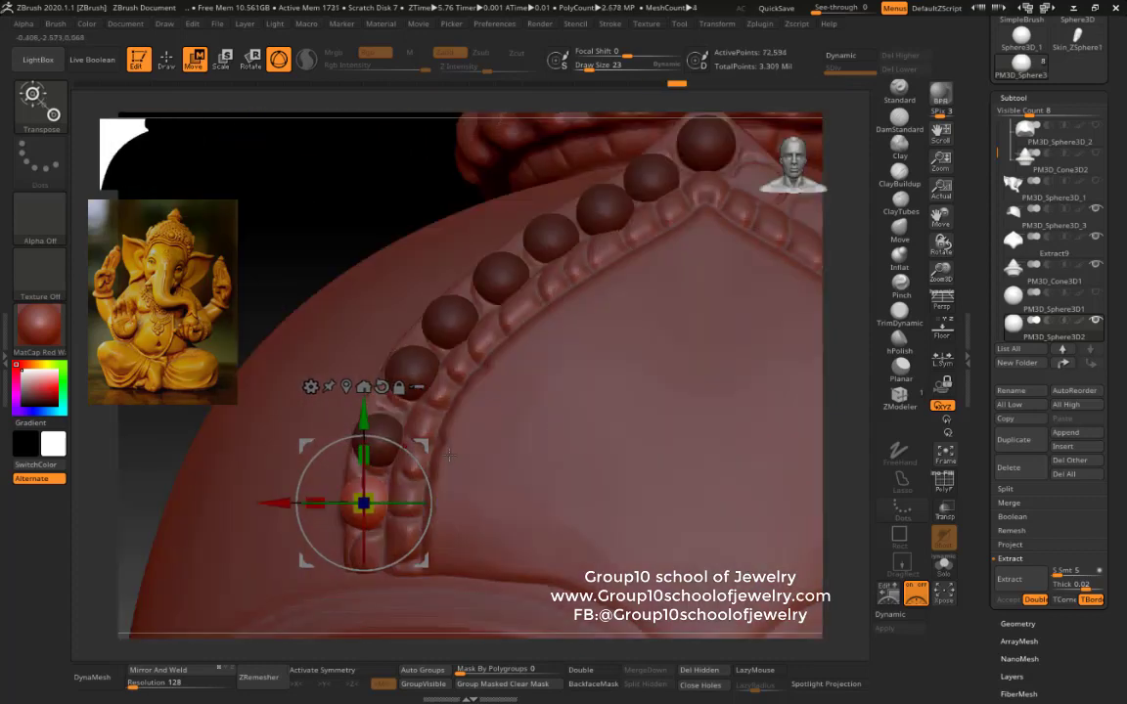
{"action": "left_click_drag", "start_coordinate": [365, 422], "coordinate": [365, 483]}
{"action": "mouse_move", "coordinate": [308, 271]}
{"action": "left_mouse_down"}
{"action": "mouse_move", "coordinate": [294, 245]}
{"action": "mouse_move", "coordinate": [411, 244]}
{"action": "mouse_move", "coordinate": [285, 201]}
{"action": "left_mouse_up"}
{"action": "key", "text": "q"}
{"action": "key", "text": "ctrl+z"}
{"action": "key", "text": "w"}
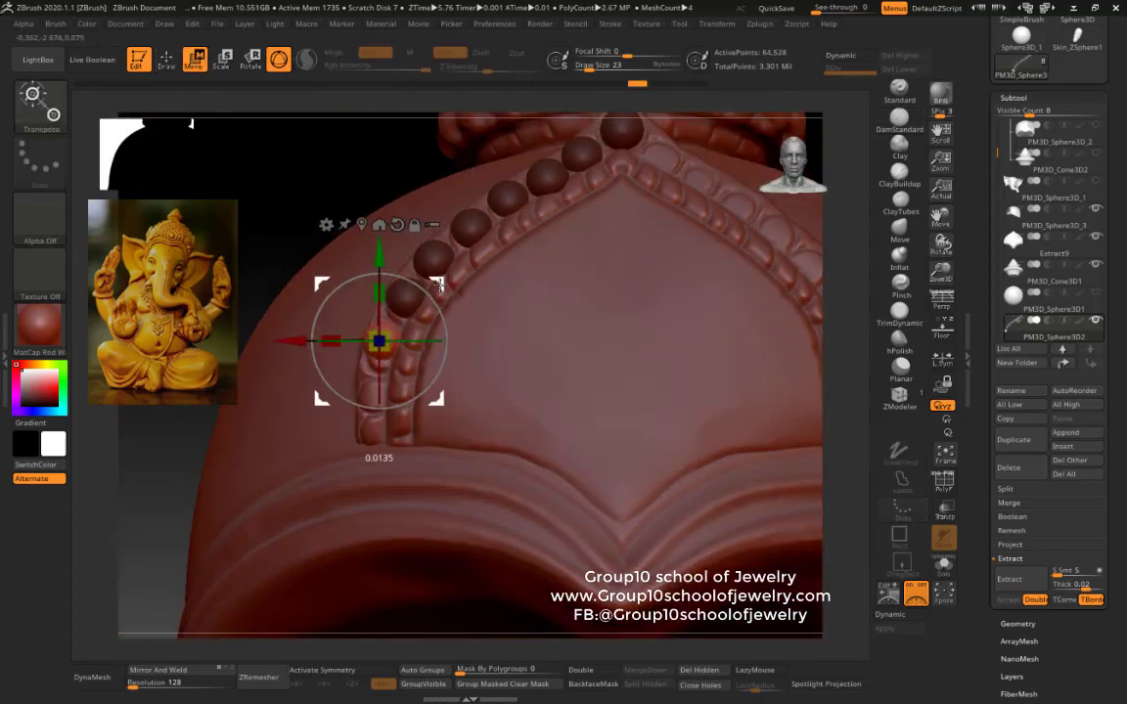
Step: Lower the bead row further along the border and inspect the curved chain head-on
{"action": "mouse_move", "coordinate": [269, 229]}
{"action": "left_mouse_down"}
{"action": "mouse_move", "coordinate": [391, 229]}
{"action": "mouse_move", "coordinate": [269, 229]}
{"action": "left_mouse_up"}
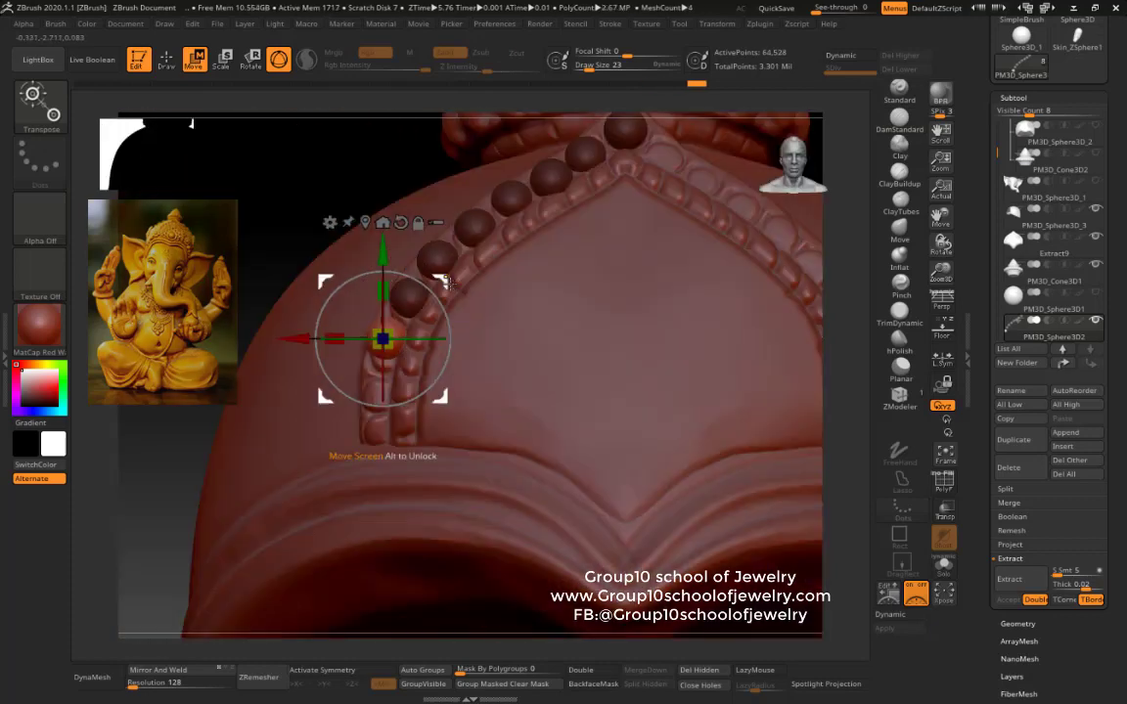
{"action": "left_click_drag", "start_coordinate": [378, 362], "coordinate": [371, 404]}
{"action": "mouse_move", "coordinate": [411, 339]}
{"action": "left_mouse_down"}
{"action": "mouse_move", "coordinate": [528, 338]}
{"action": "mouse_move", "coordinate": [411, 339]}
{"action": "left_mouse_up"}
{"action": "left_click_drag", "start_coordinate": [365, 383], "coordinate": [365, 423]}
{"action": "mouse_move", "coordinate": [371, 272]}
{"action": "left_mouse_down"}
{"action": "mouse_move", "coordinate": [489, 272]}
{"action": "mouse_move", "coordinate": [372, 272]}
{"action": "left_mouse_up"}
{"action": "mouse_move", "coordinate": [282, 196]}
{"action": "left_mouse_down"}
{"action": "mouse_move", "coordinate": [312, 194]}
{"action": "mouse_move", "coordinate": [287, 184]}
{"action": "left_mouse_up"}
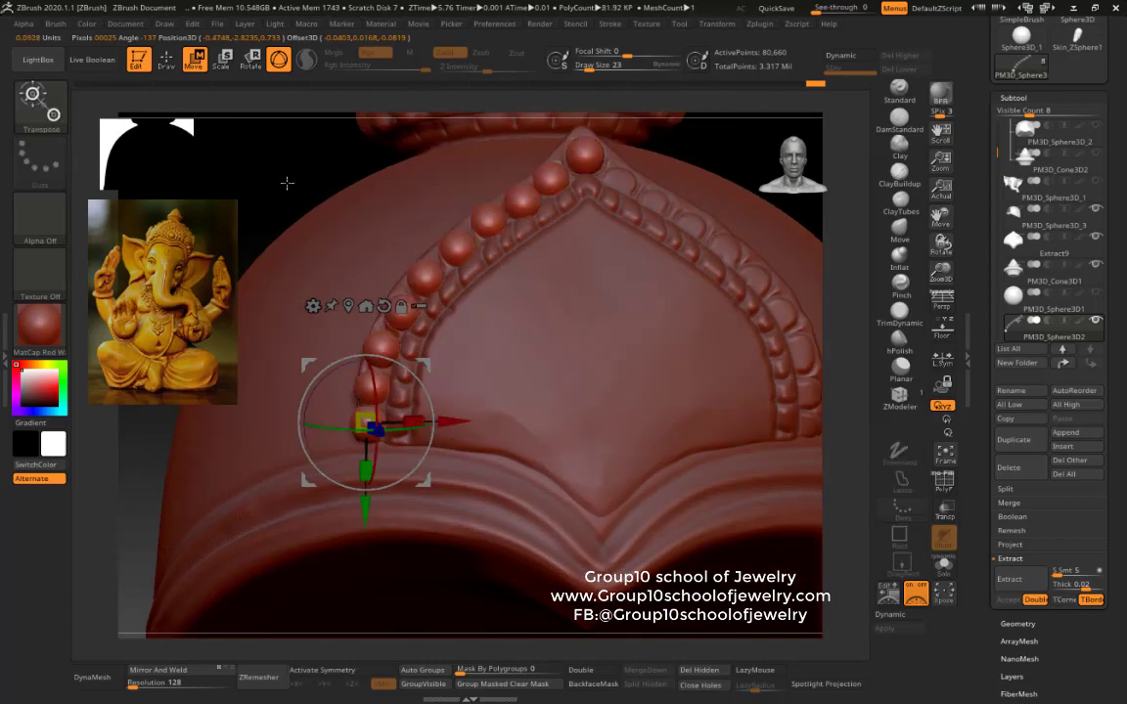
{"action": "left_click_drag", "start_coordinate": [717, 232], "coordinate": [699, 242]}
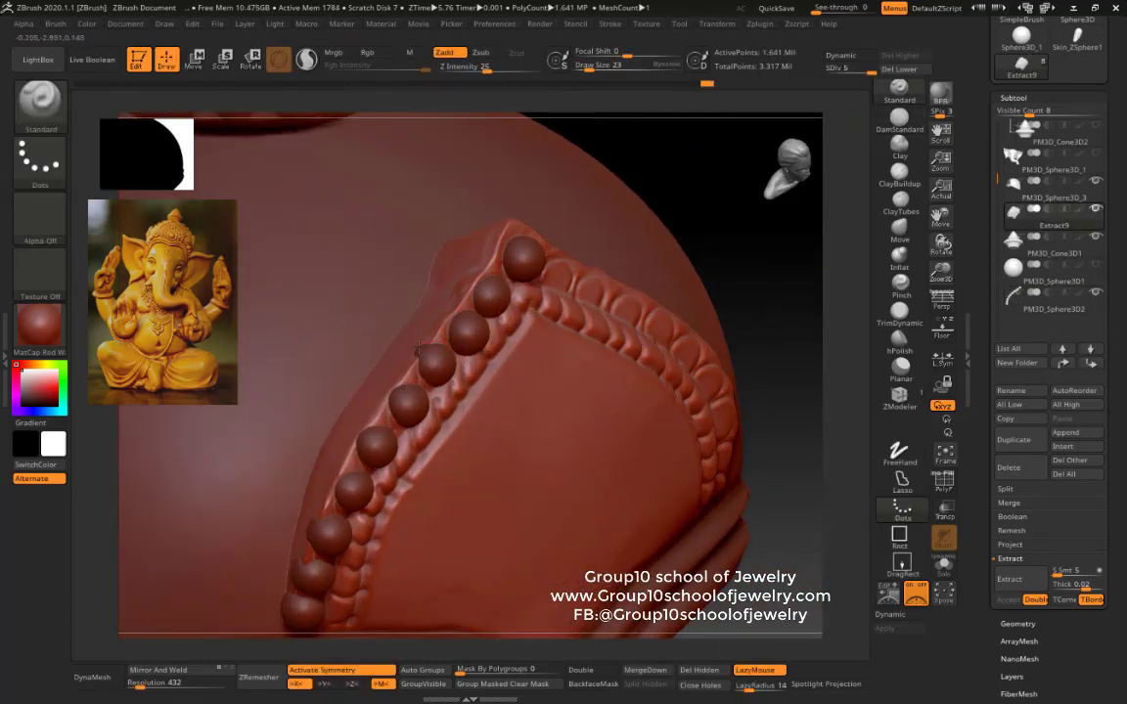
{"action": "mouse_move", "coordinate": [347, 474]}
{"action": "left_mouse_down"}
{"action": "mouse_move", "coordinate": [742, 395]}
{"action": "mouse_move", "coordinate": [384, 366]}
{"action": "left_mouse_up"}
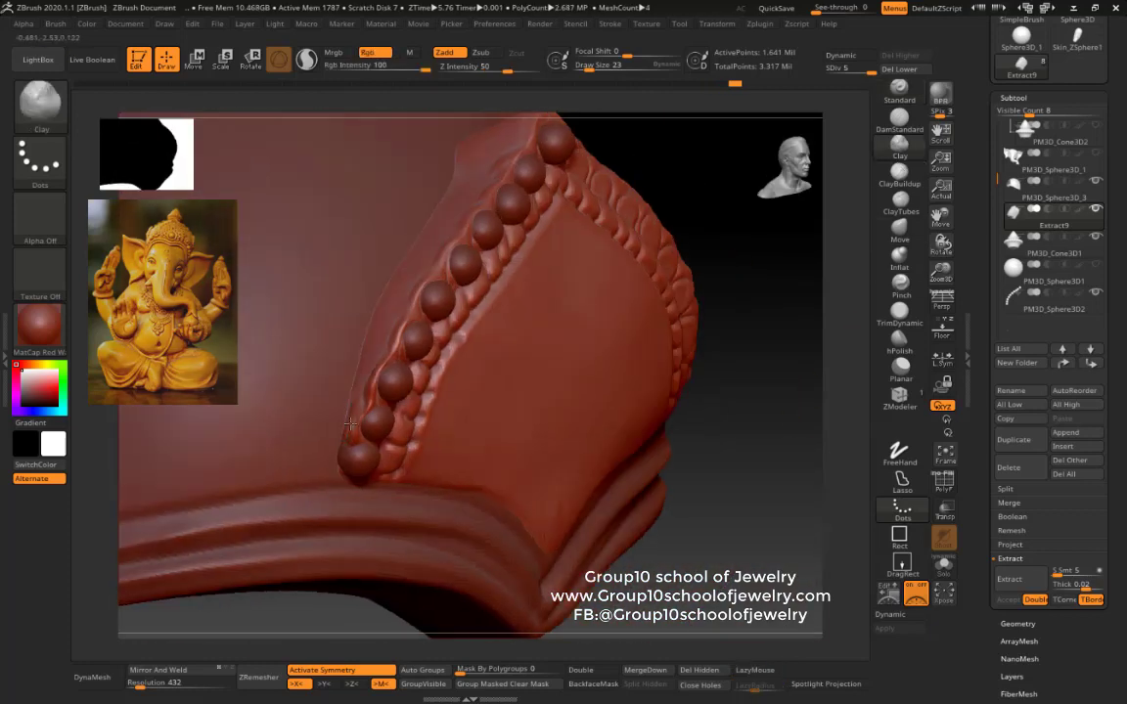
{"action": "left_click_drag", "start_coordinate": [765, 485], "coordinate": [341, 240]}
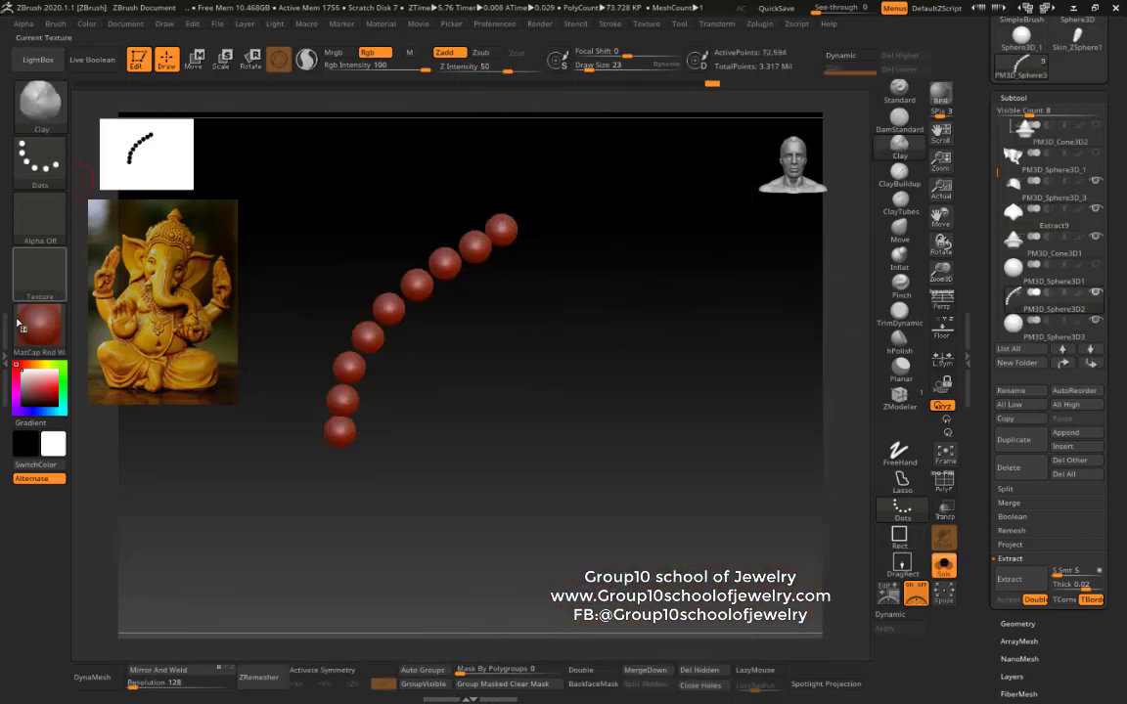
Step: Mirror the bead row to the other side, merge both rows down, and turn off Solo
{"action": "left_click", "coordinate": [476, 351]}
{"action": "left_click", "coordinate": [1009, 502]}
{"action": "left_click", "coordinate": [1008, 515]}
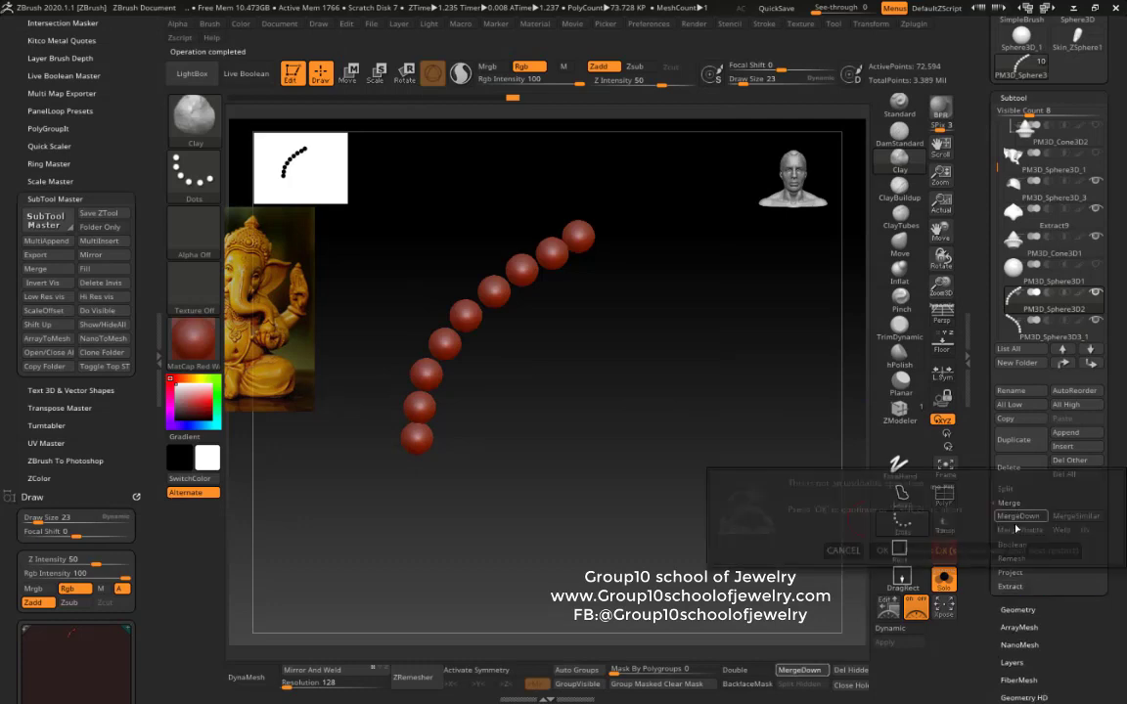
{"action": "left_click", "coordinate": [861, 516]}
{"action": "left_click", "coordinate": [945, 580]}
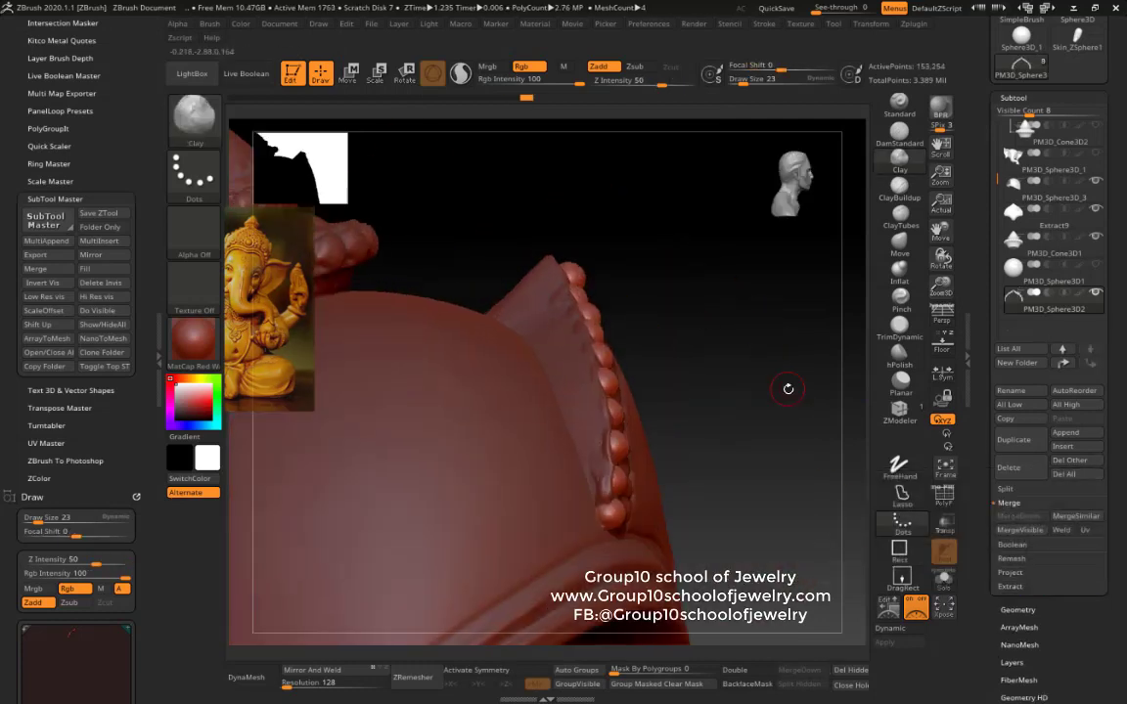
Step: Duplicate a sphere for the central bead and select the PM3D_Ring3D1 ring to position it
{"action": "mouse_move", "coordinate": [787, 390]}
{"action": "left_mouse_down"}
{"action": "mouse_move", "coordinate": [693, 292]}
{"action": "mouse_move", "coordinate": [755, 352]}
{"action": "mouse_move", "coordinate": [330, 173]}
{"action": "mouse_move", "coordinate": [599, 226]}
{"action": "mouse_move", "coordinate": [309, 304]}
{"action": "mouse_move", "coordinate": [315, 428]}
{"action": "mouse_move", "coordinate": [445, 404]}
{"action": "mouse_move", "coordinate": [460, 356]}
{"action": "mouse_move", "coordinate": [674, 262]}
{"action": "mouse_move", "coordinate": [200, 305]}
{"action": "mouse_move", "coordinate": [713, 219]}
{"action": "mouse_move", "coordinate": [664, 389]}
{"action": "left_mouse_up"}
{"action": "key", "text": "w"}
{"action": "left_click", "coordinate": [1014, 439]}
{"action": "left_click", "coordinate": [1054, 337]}
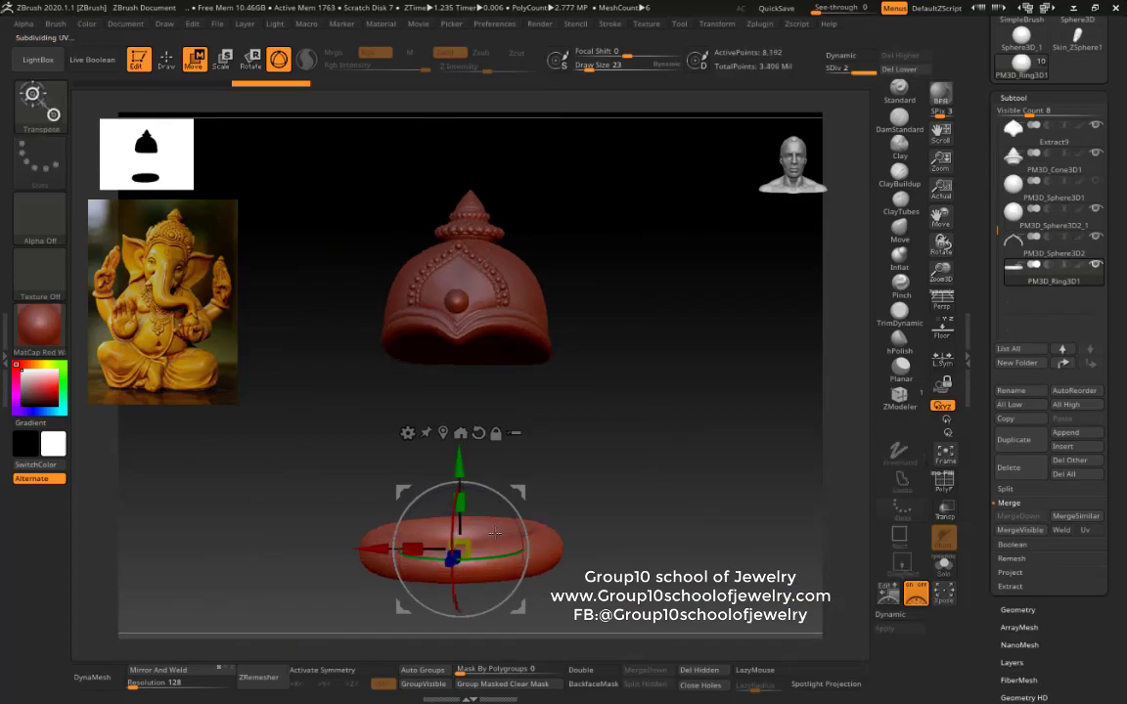